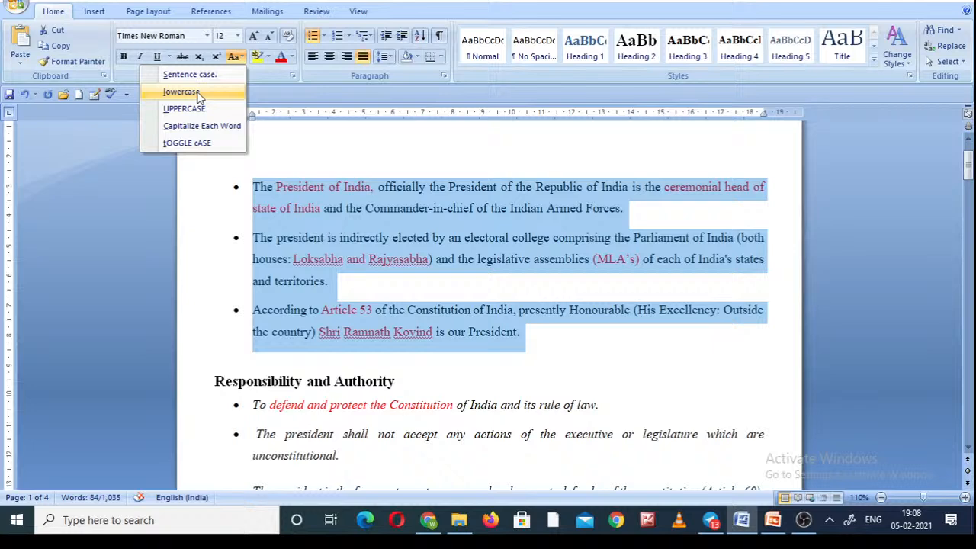
Change the three selected bulleted paragraphs to lowercase, followed by UPPERCASE.
left_click(196, 91)
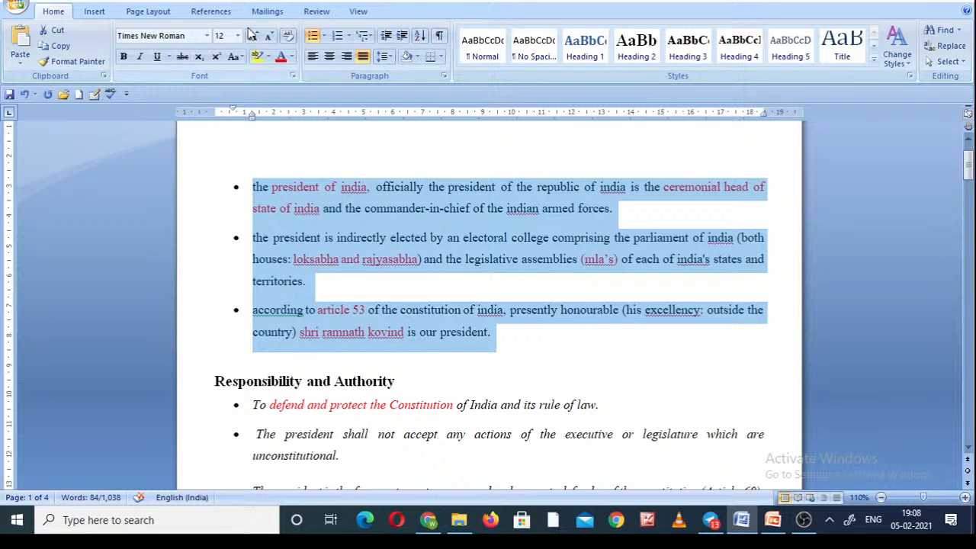
left_click(238, 59)
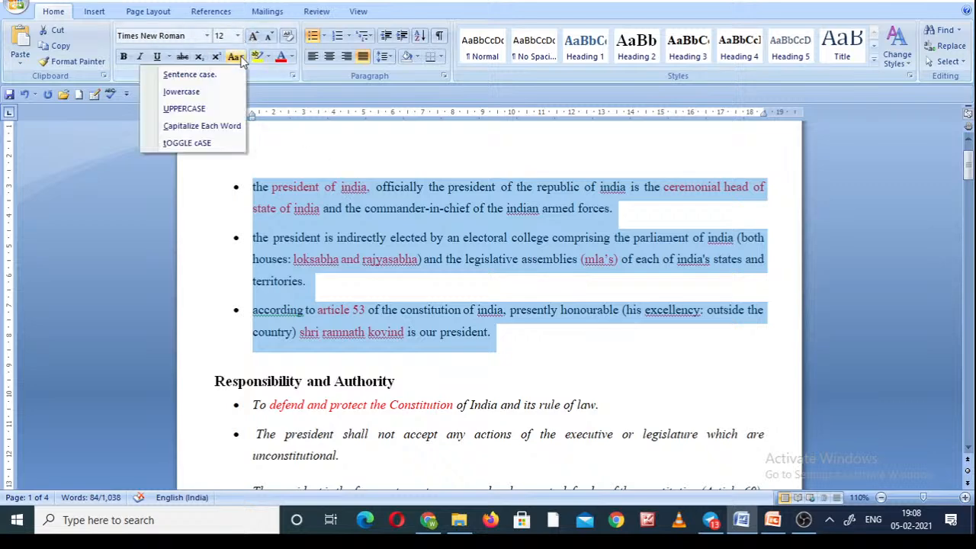
left_click(209, 109)
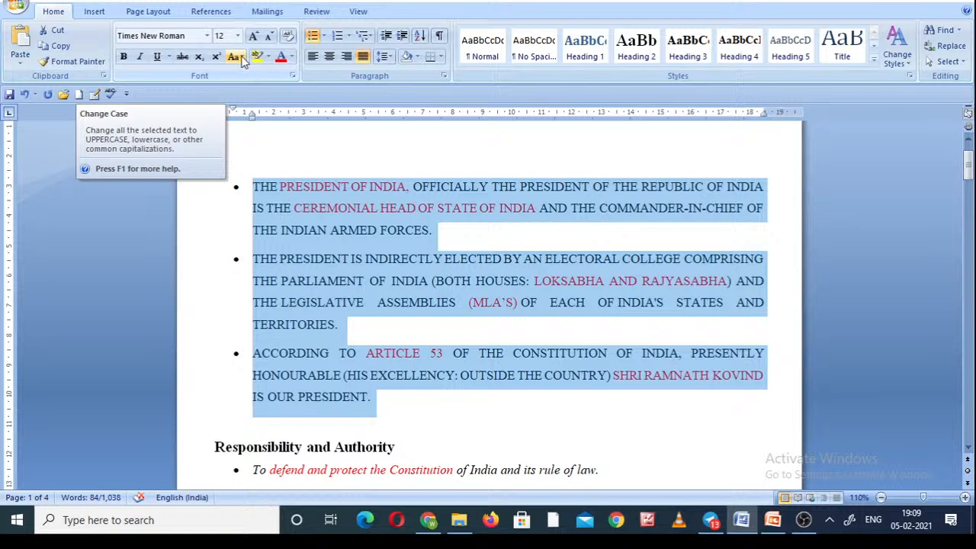
Apply tOGGLE cASE twice to the three selected bulleted paragraphs.
left_click(243, 59)
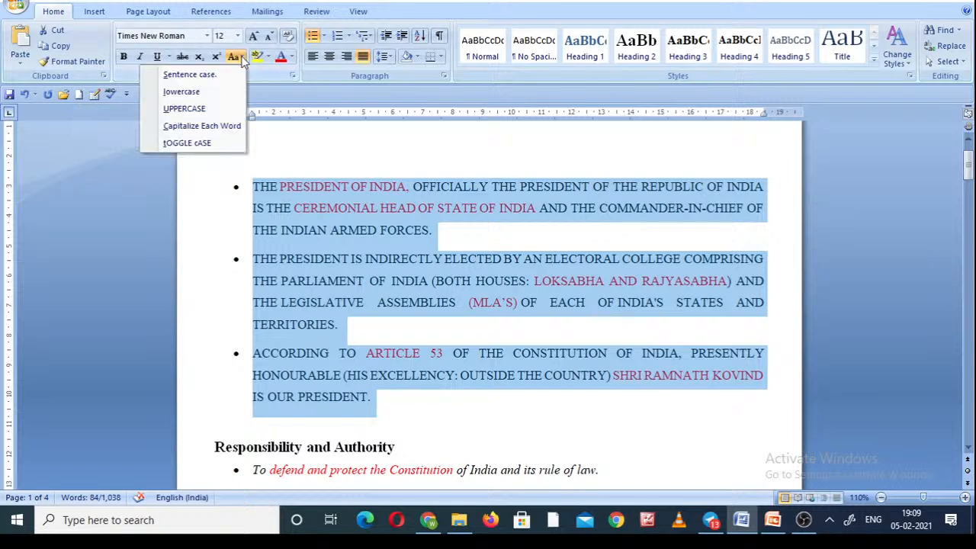
left_click(196, 144)
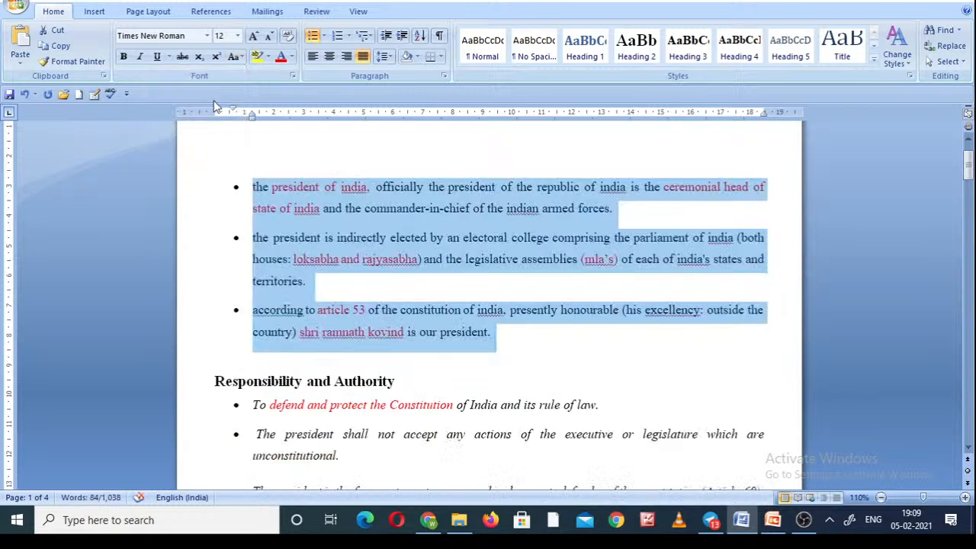
left_click(242, 59)
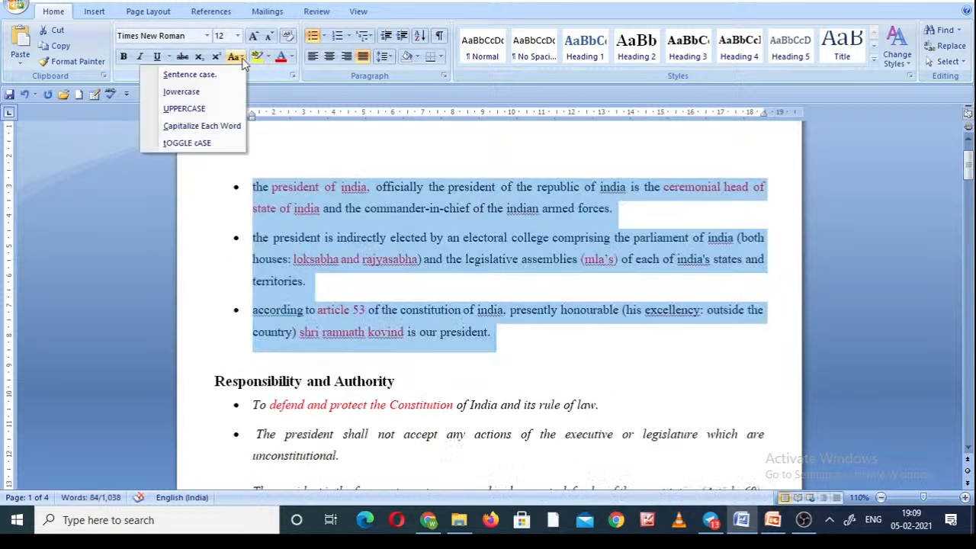
left_click(214, 143)
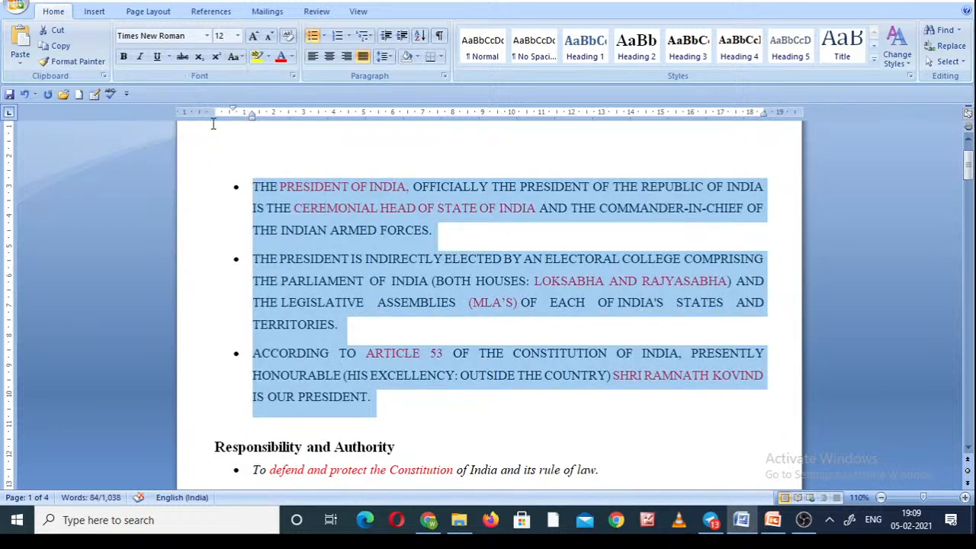
left_click(239, 59)
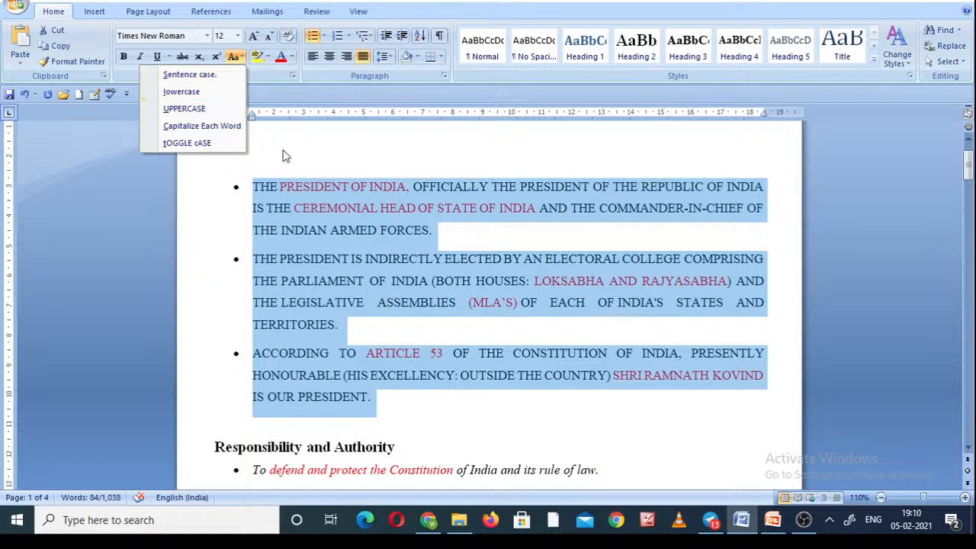
key("Escape")
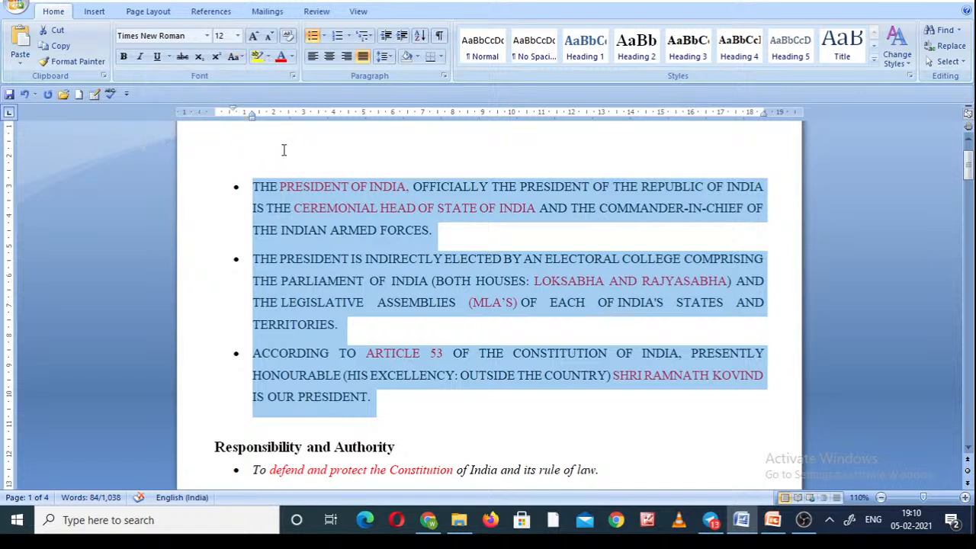
Highlight the three selected bulleted paragraphs in yellow and set the highlighter colour to dark blue.
left_click(257, 58)
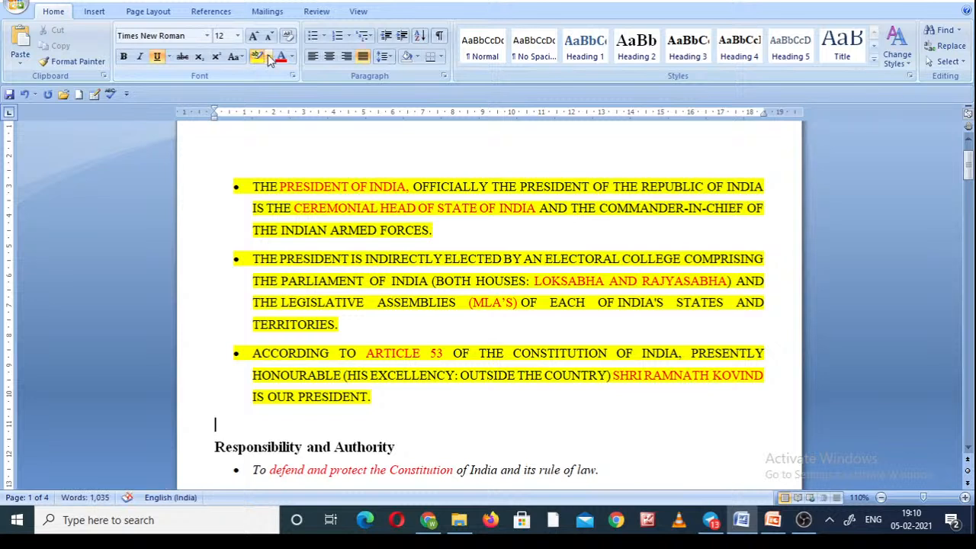
left_click(267, 60)
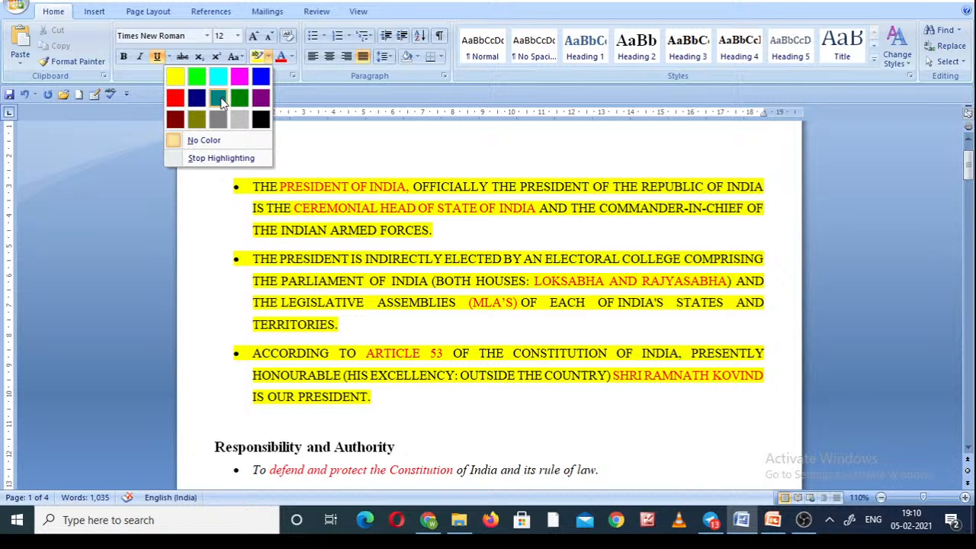
left_click(196, 99)
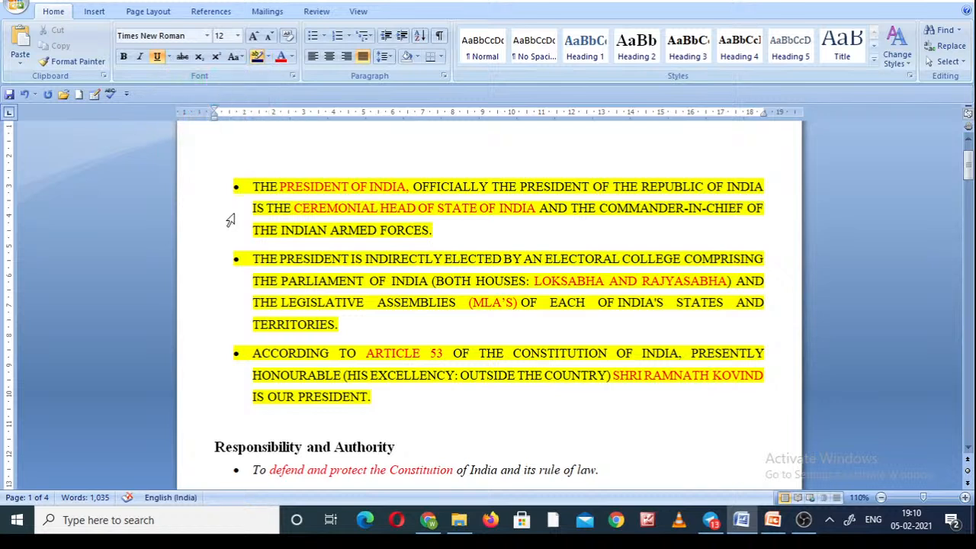
Select all three bulleted paragraphs above the Responsibility and Authority heading and highlight them in dark blue.
left_click(256, 186)
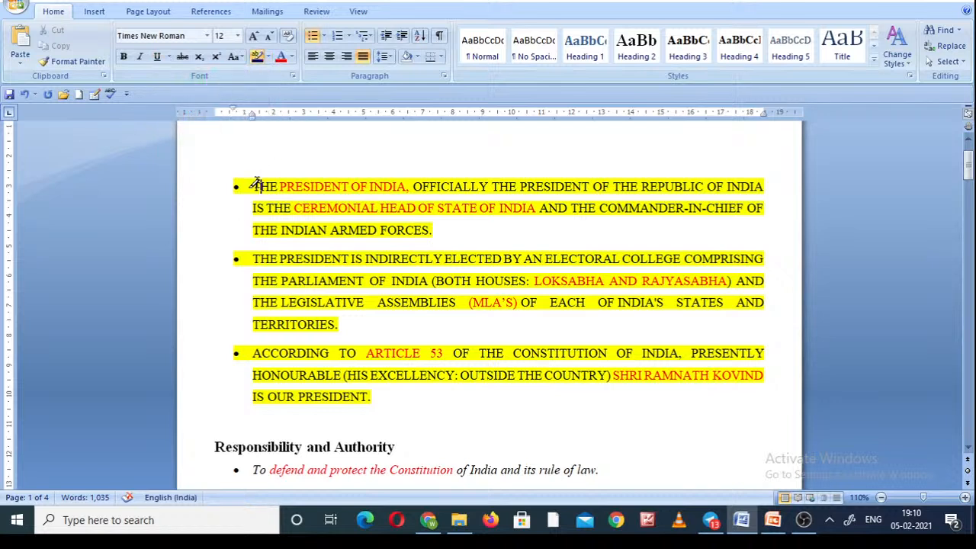
key("Home")
key("shift+End")
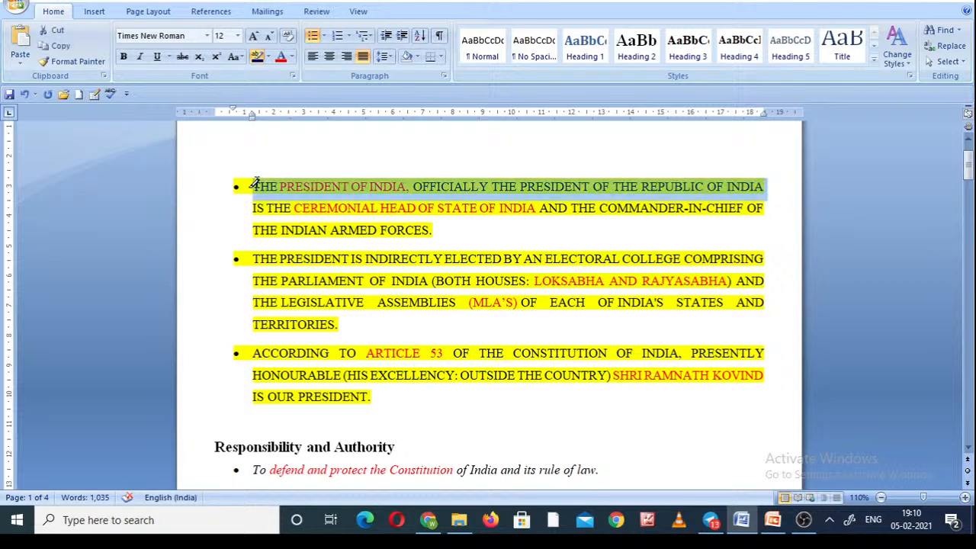
key("shift+Down")
key("shift+Down")
key("shift+Down")
key("shift+Down")
key("shift+Down")
key("shift+Down")
key("shift+Down")
key("shift+Down")
key("shift+Down")
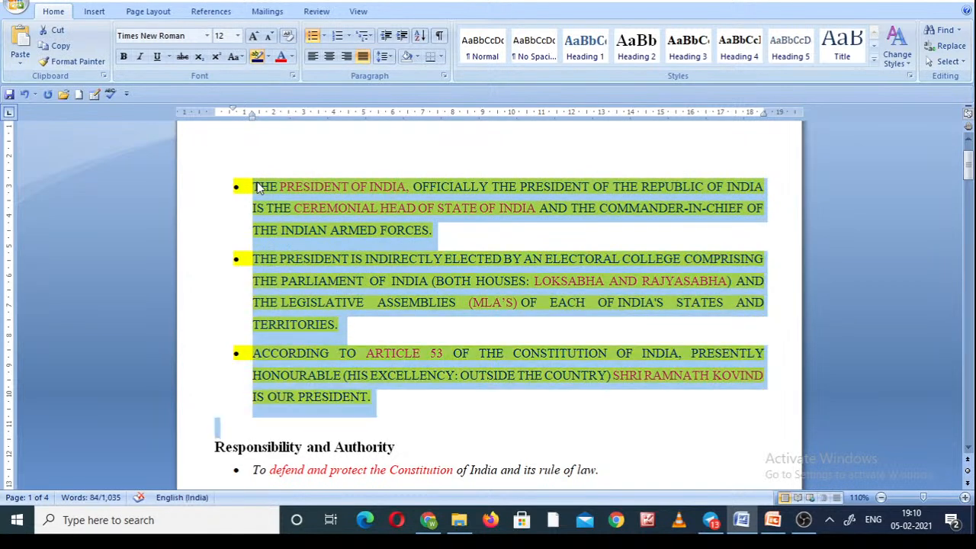
left_click(268, 57)
left_click(195, 98)
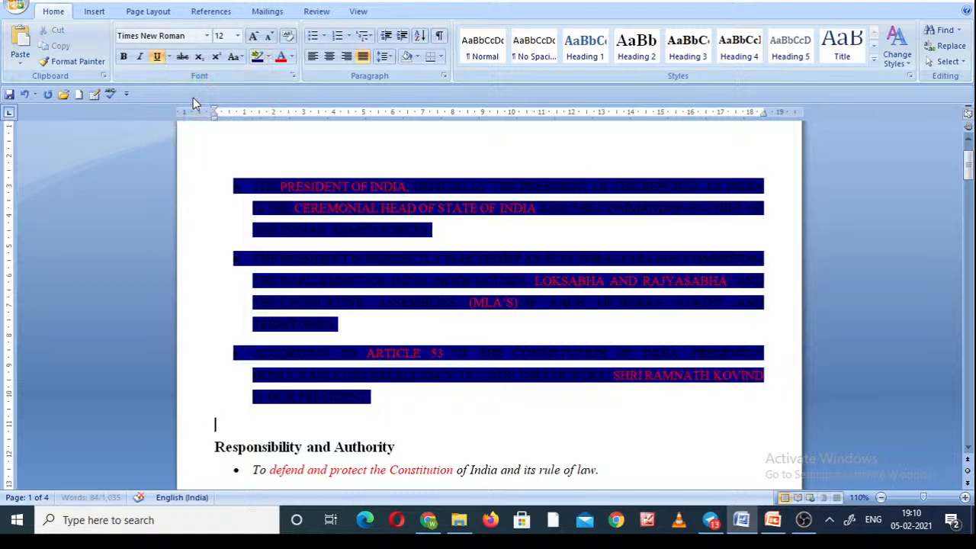
Set the highlighter to No Color and undo the dark blue and yellow highlights on the bulleted paragraphs.
left_click(268, 58)
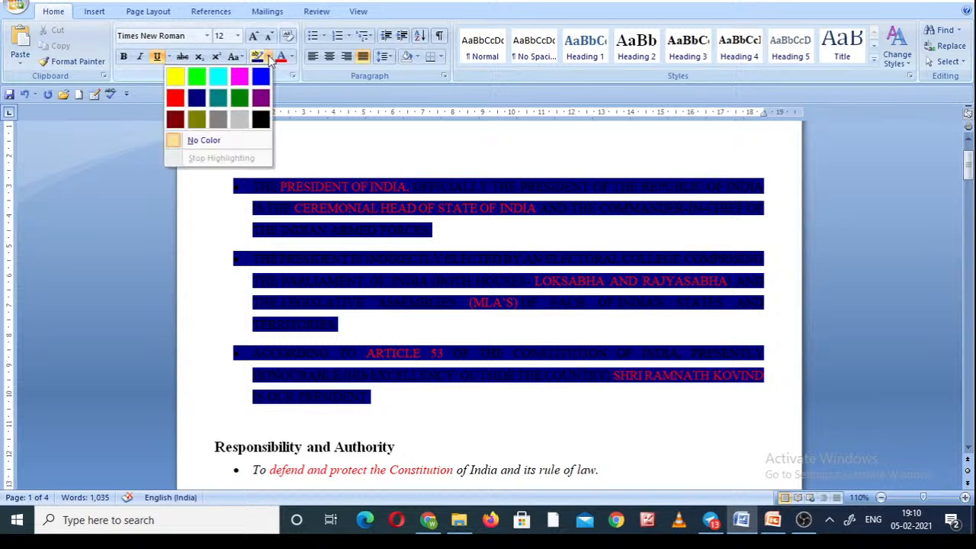
left_click(214, 144)
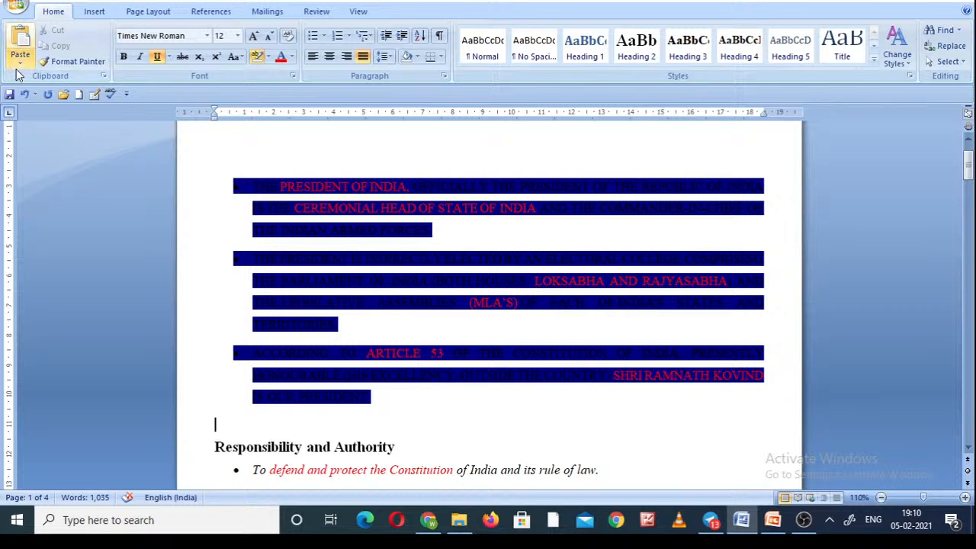
left_click(25, 95)
left_click(25, 94)
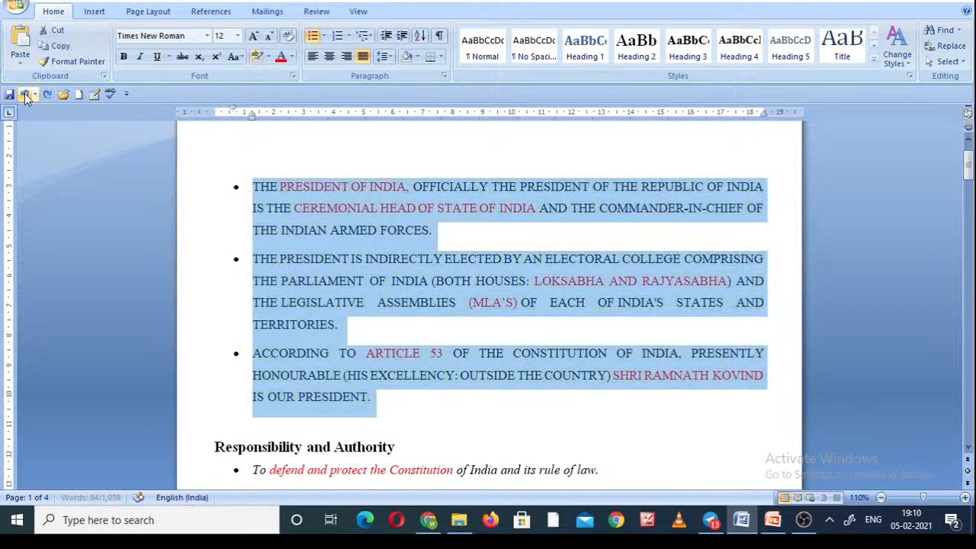
left_click(25, 94)
left_click(47, 95)
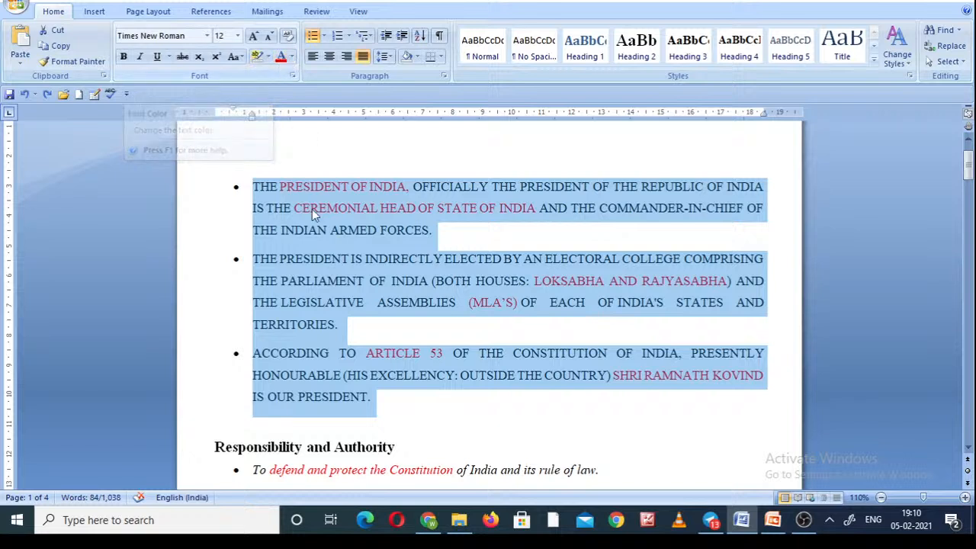
Set the font colour of the three selected bulleted paragraphs to the standard red.
left_click(292, 61)
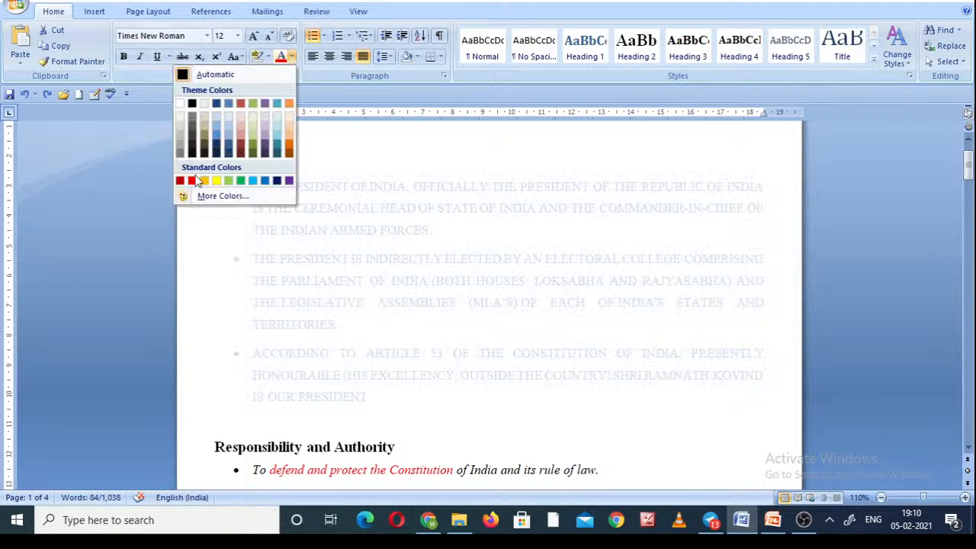
left_click(191, 181)
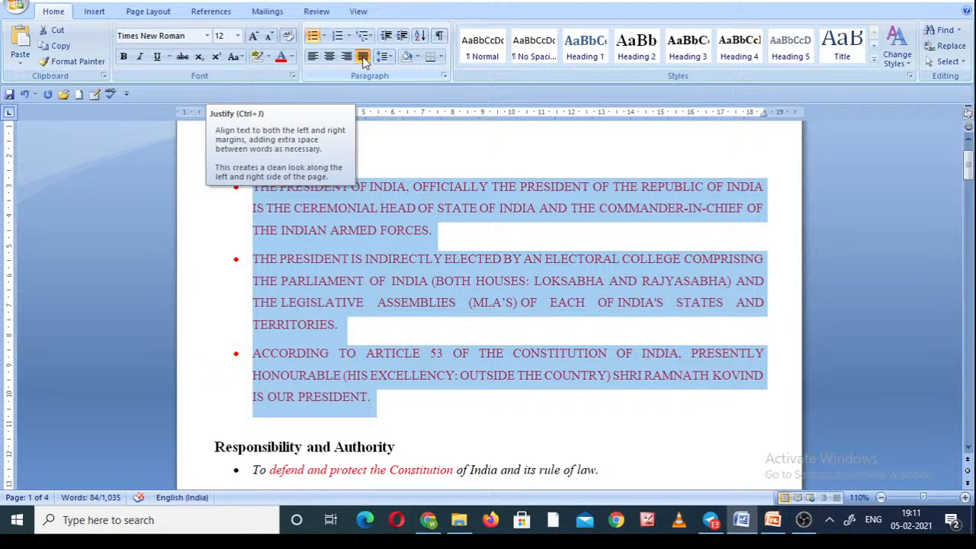
Try left, right and centre alignment on the selected bulleted paragraphs, finishing with justified alignment.
left_click(313, 57)
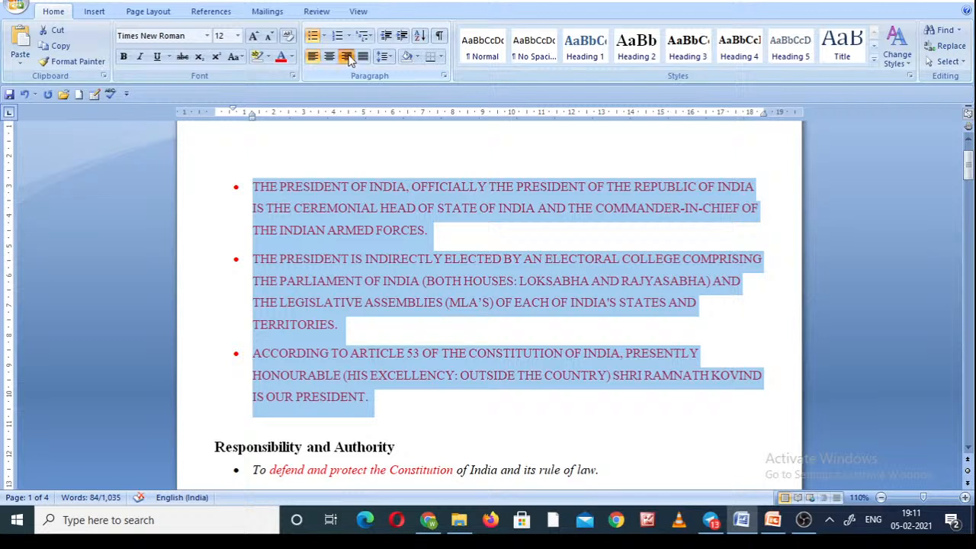
left_click(346, 58)
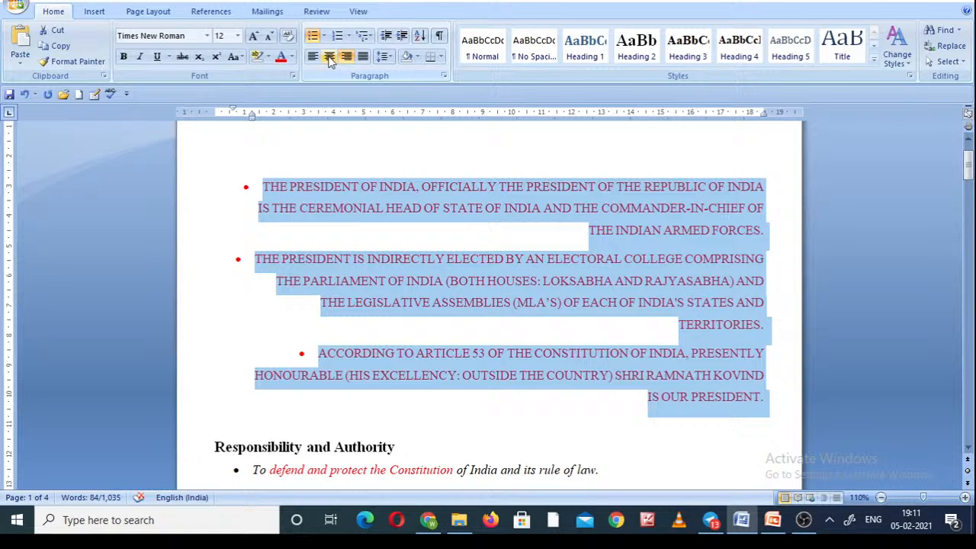
left_click(329, 58)
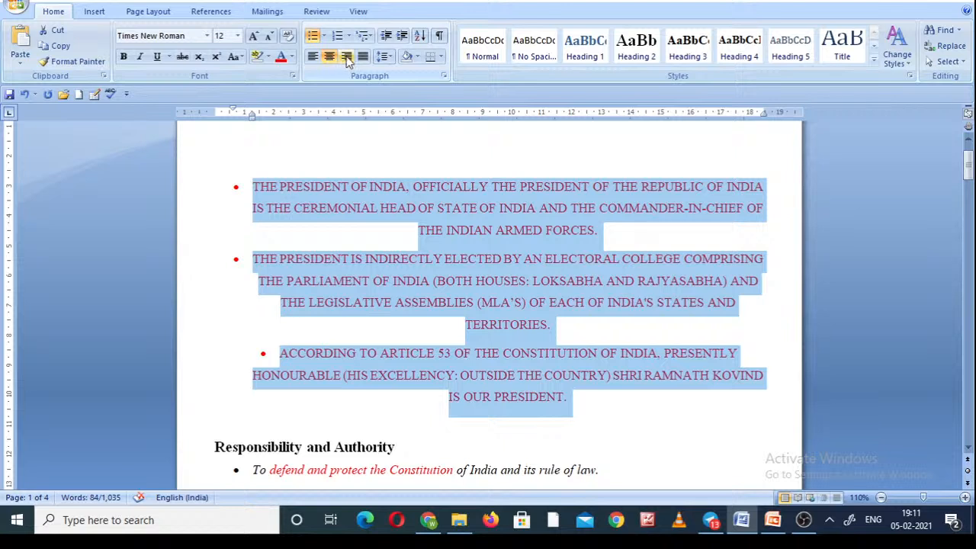
left_click(363, 58)
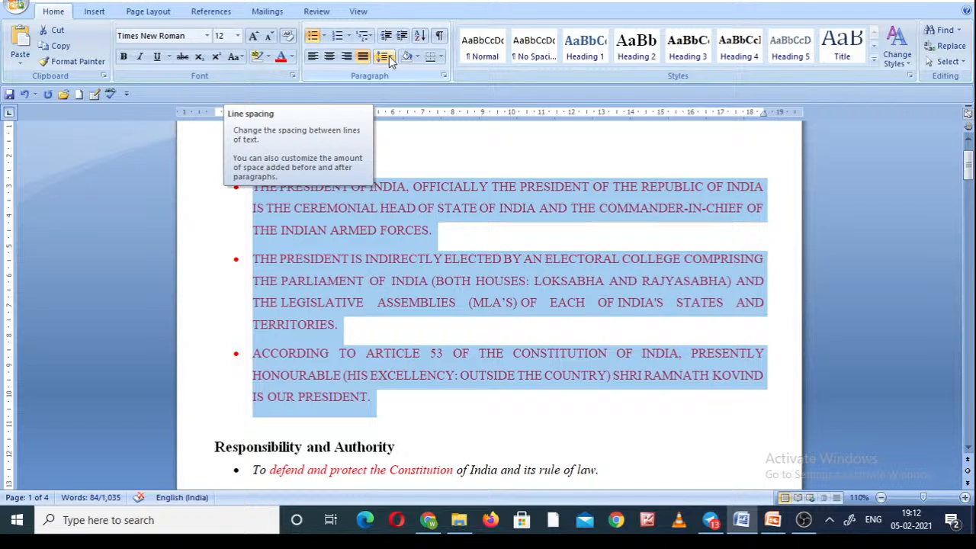
View the Indents and Spacing settings of the selected paragraphs in the Paragraph dialog and close it without changes.
left_click(444, 76)
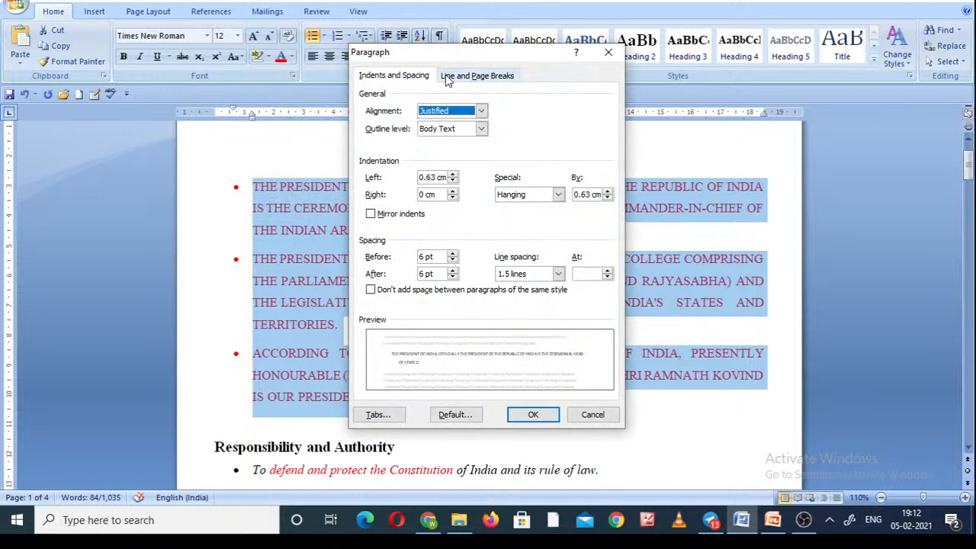
left_click(608, 54)
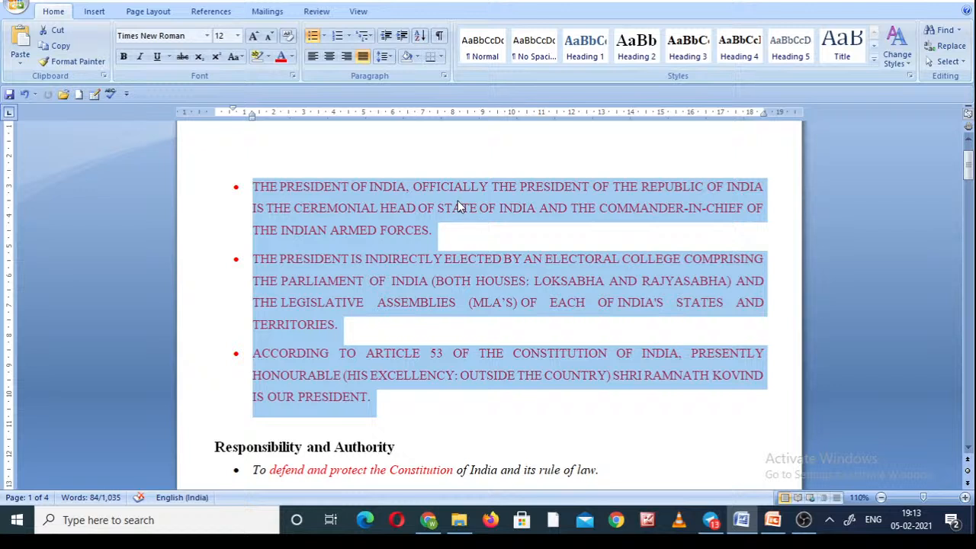
Try line spacings of 1.15, 1.0 and 2.0 on the three selected bulleted paragraphs.
left_click(392, 59)
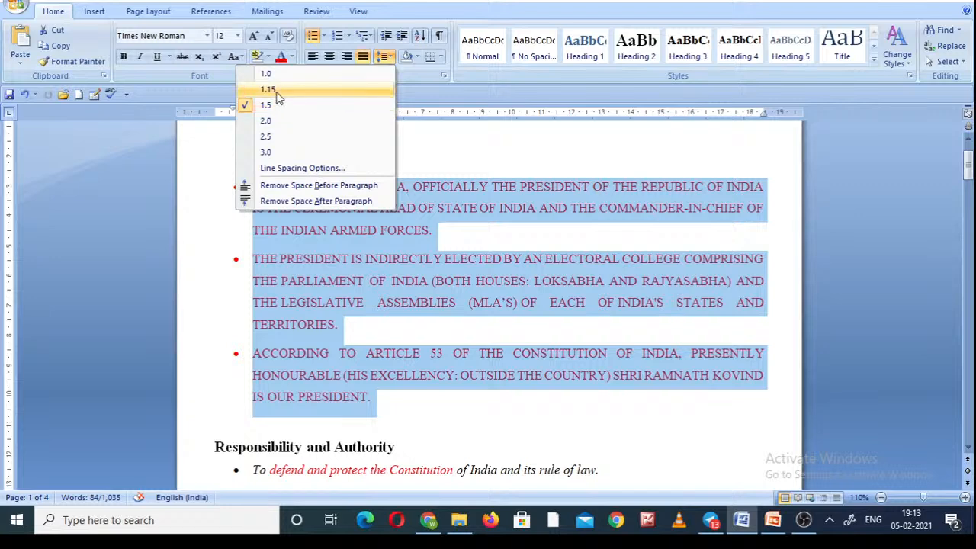
left_click(276, 91)
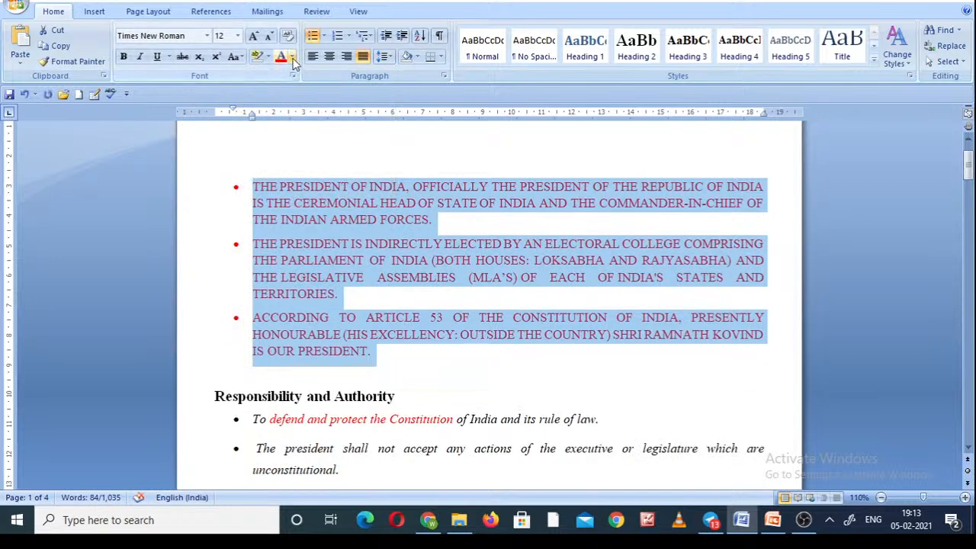
left_click(385, 56)
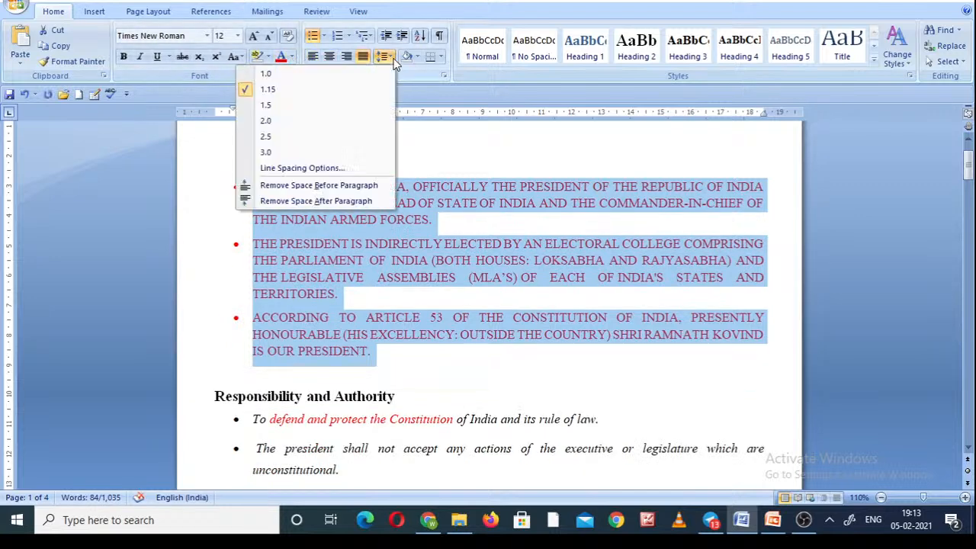
left_click(302, 74)
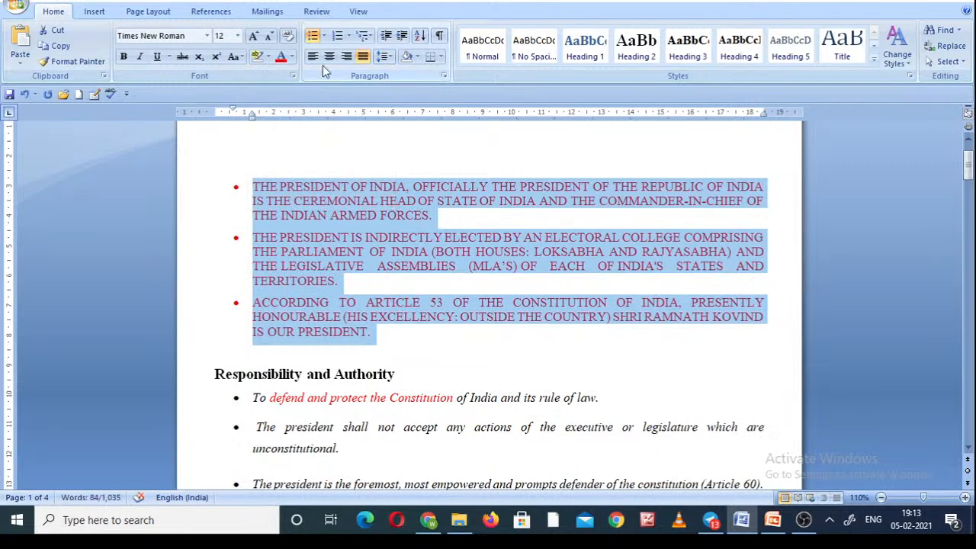
left_click(385, 57)
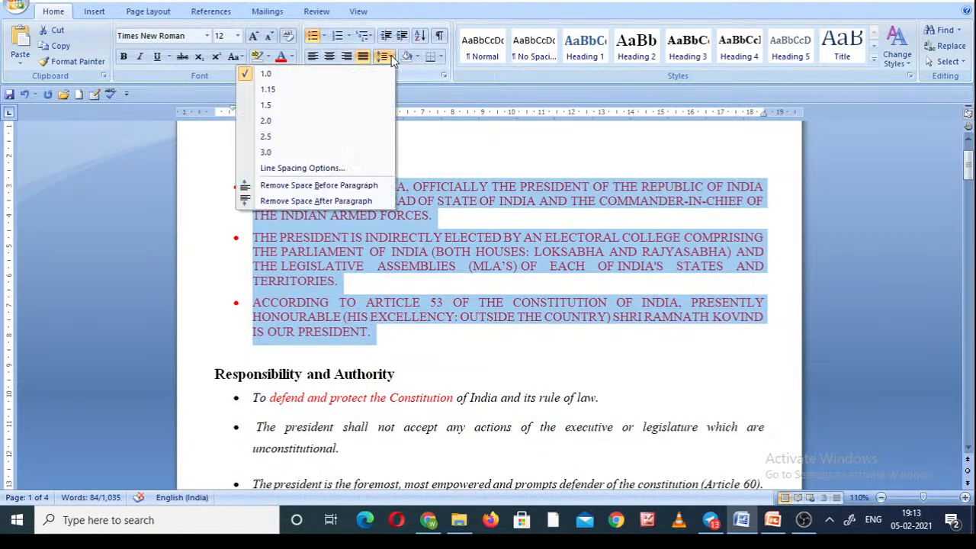
left_click(314, 122)
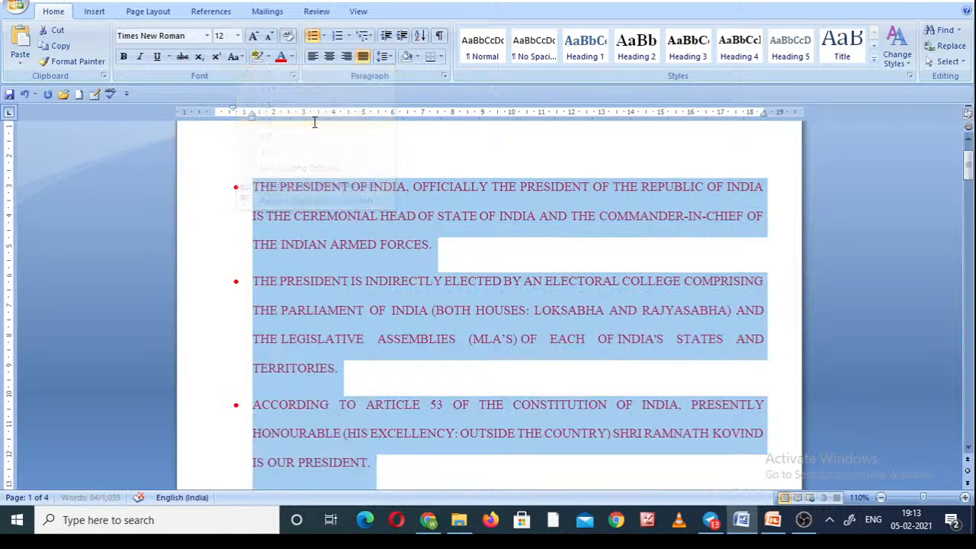
Set the line spacing of the three selected bulleted paragraphs to 2.5.
left_click(386, 56)
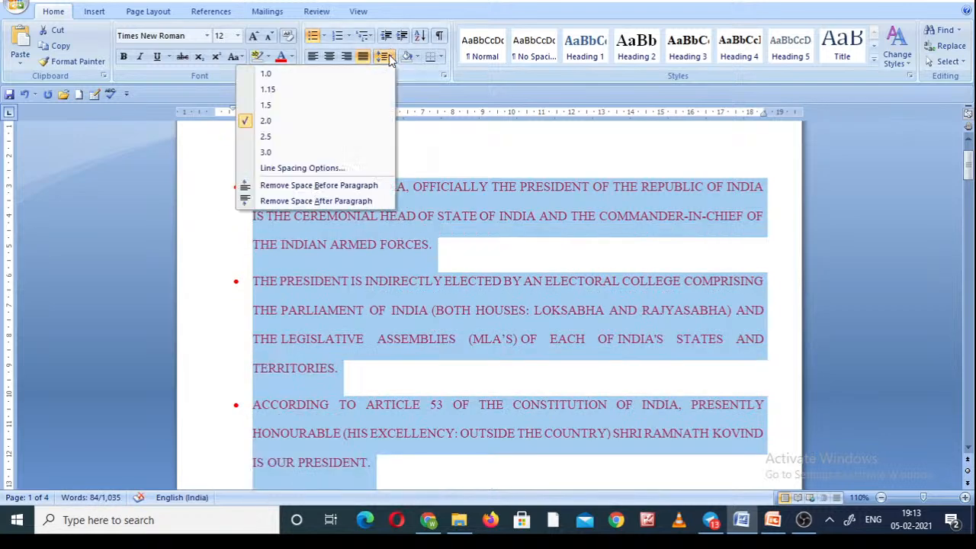
left_click(295, 138)
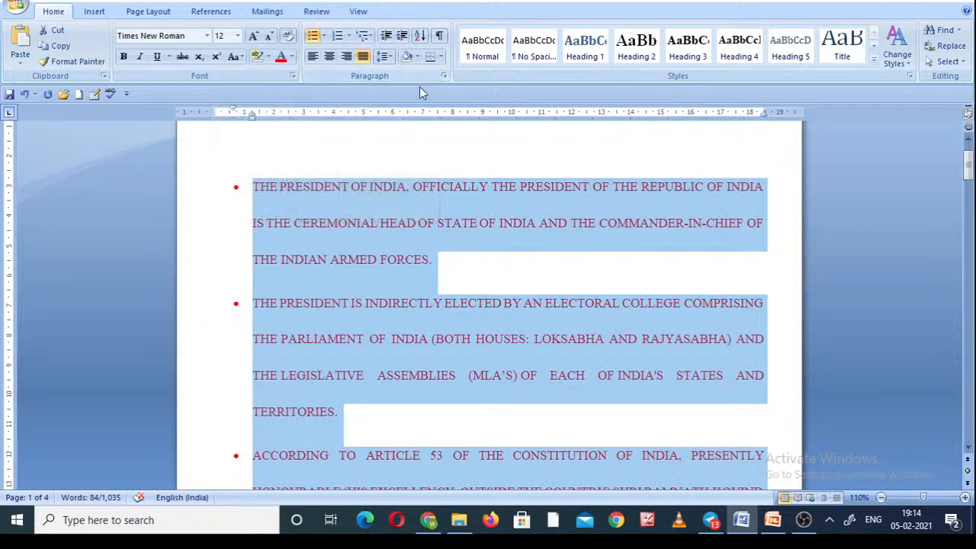
Set the selected paragraphs to 0 pt spacing after, single line spacing, and no added space between paragraphs of the same style.
left_click(443, 77)
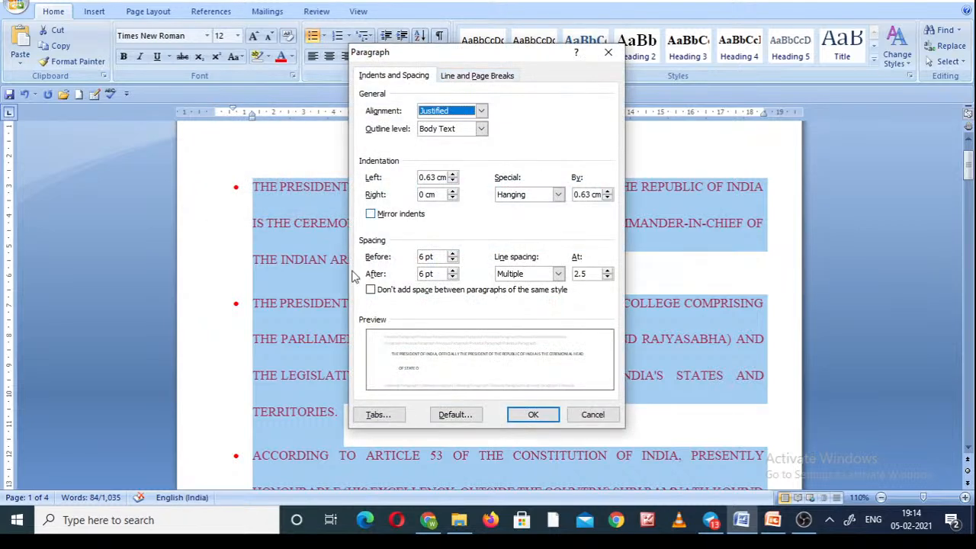
left_click(452, 277)
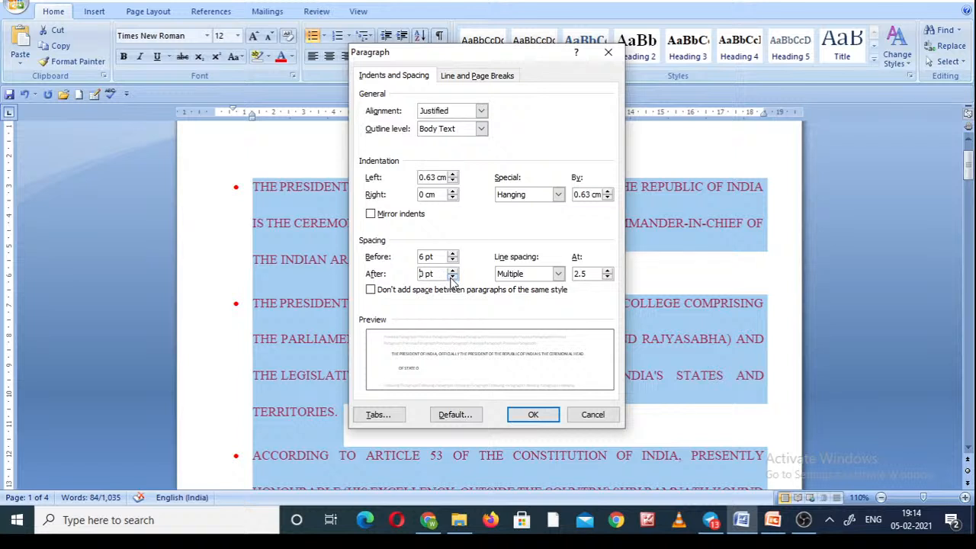
left_click(371, 291)
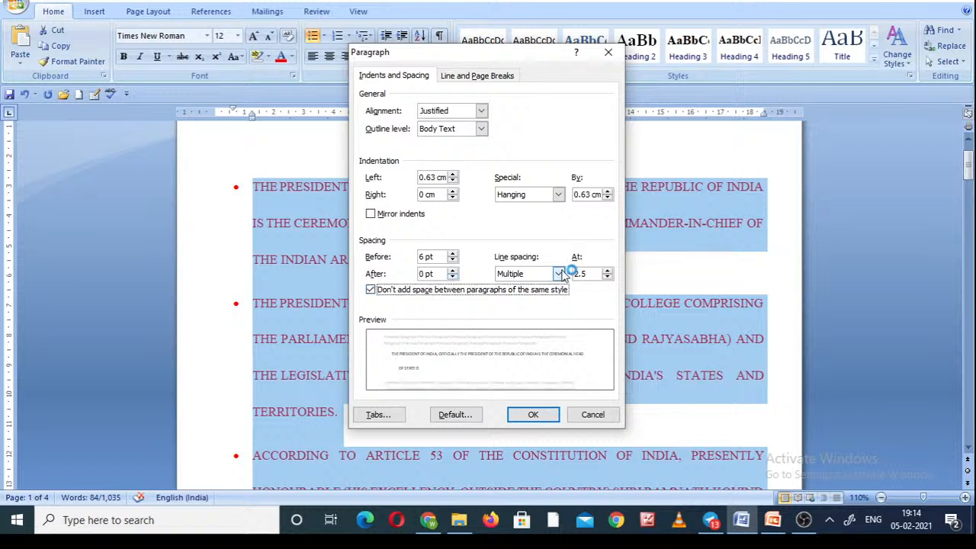
left_click(558, 274)
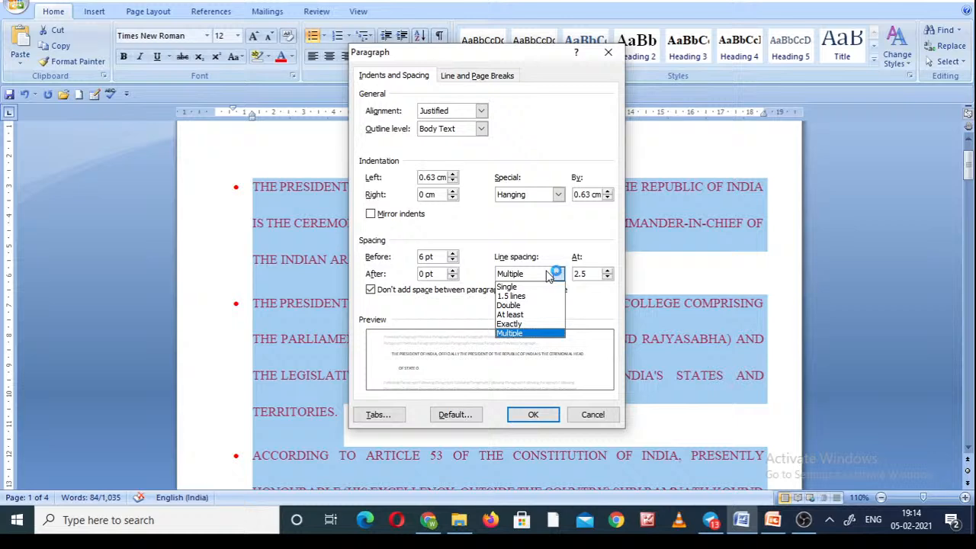
left_click(524, 288)
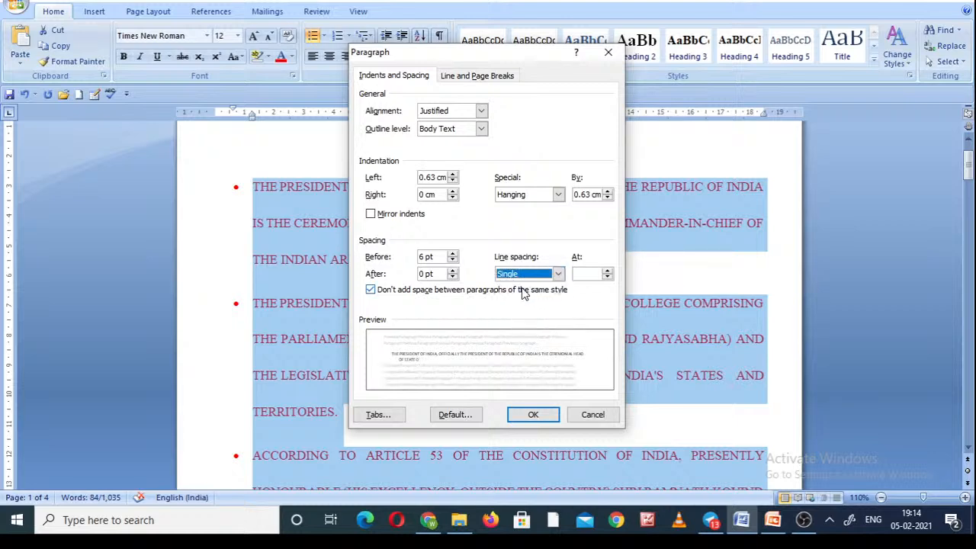
left_click(533, 414)
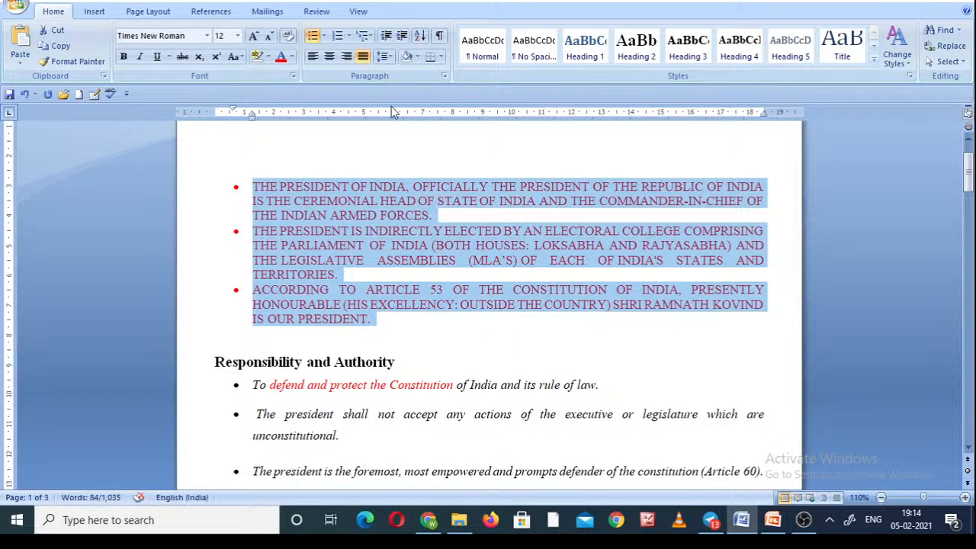
Set the line spacing of the three selected bulleted paragraphs to 1.5.
left_click(384, 58)
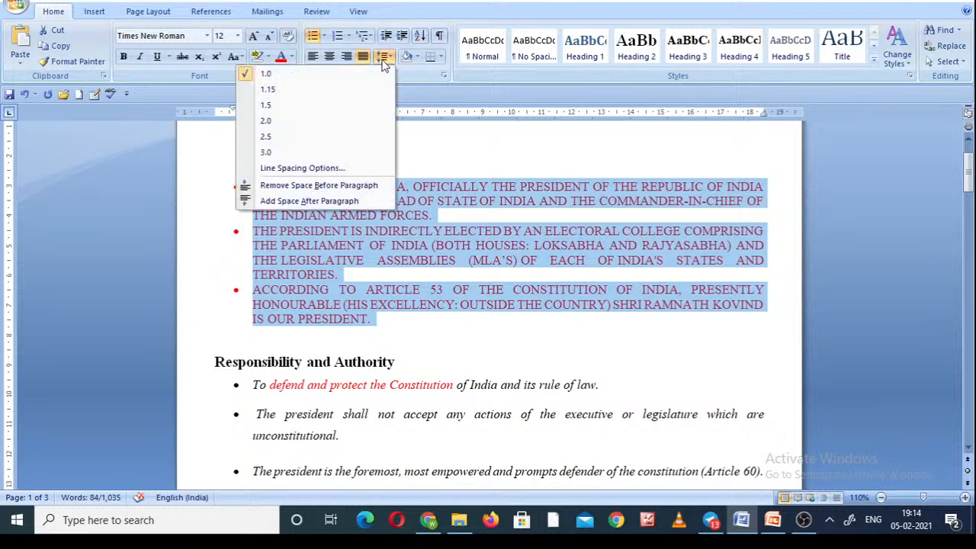
left_click(330, 108)
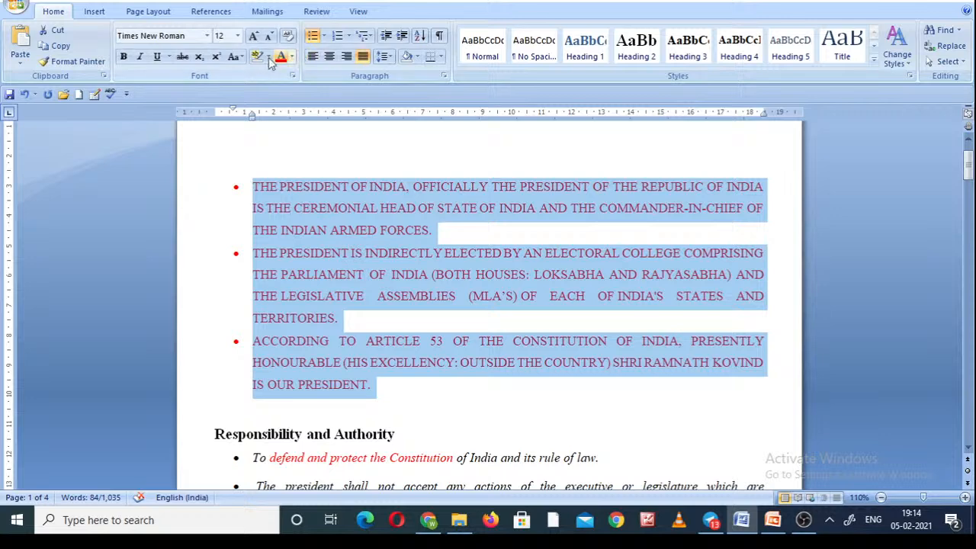
Convert the selected bulleted text to sentence case and enlarge its font size to 14.
left_click(241, 58)
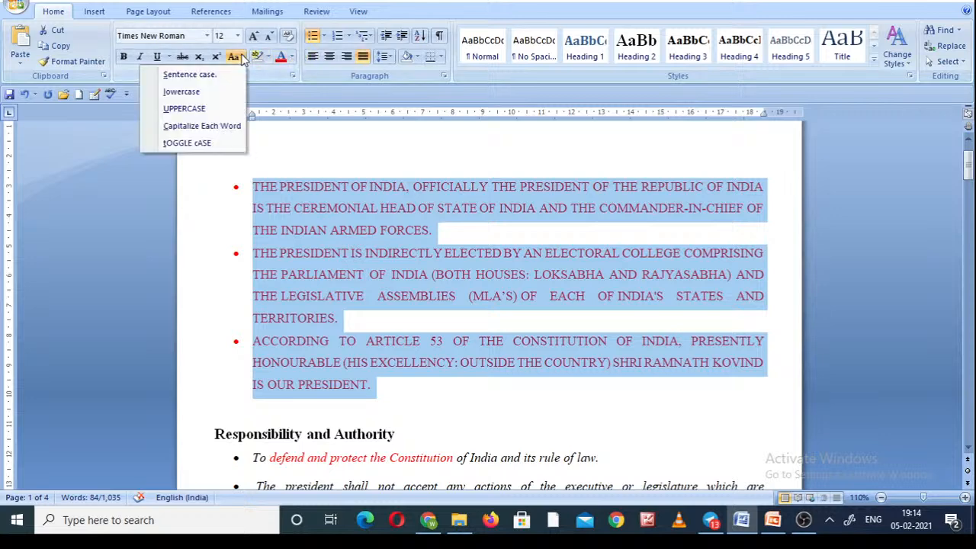
left_click(197, 80)
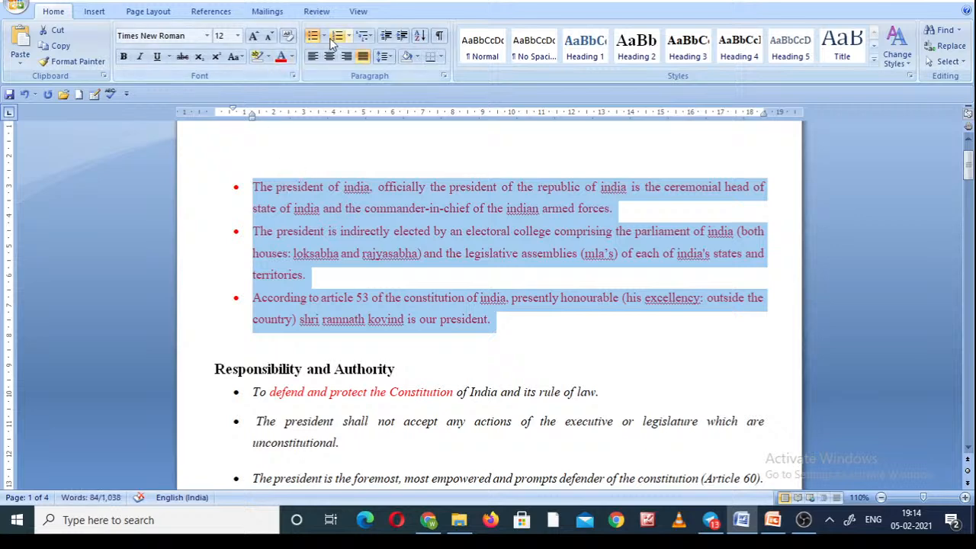
left_click(251, 39)
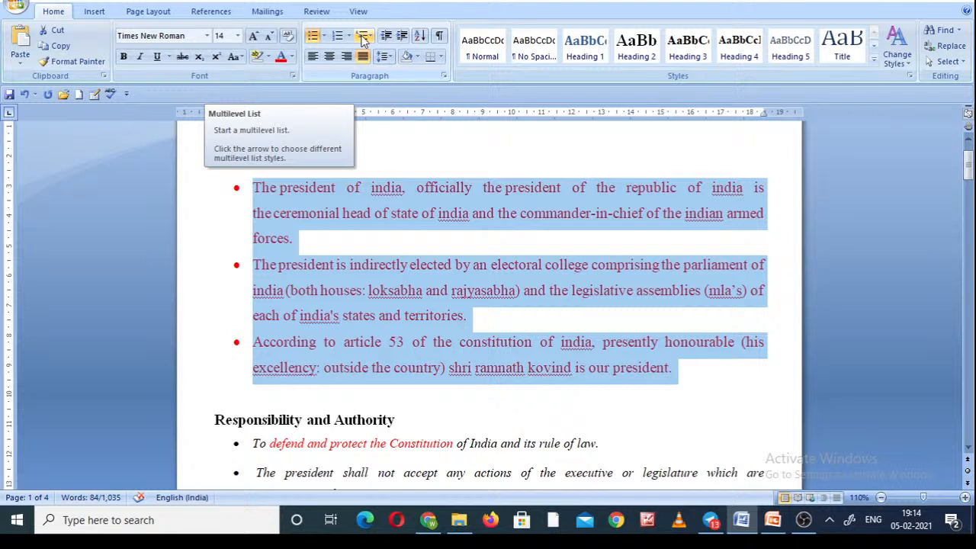
Change the bullets of the three selected paragraphs to check marks.
left_click(323, 37)
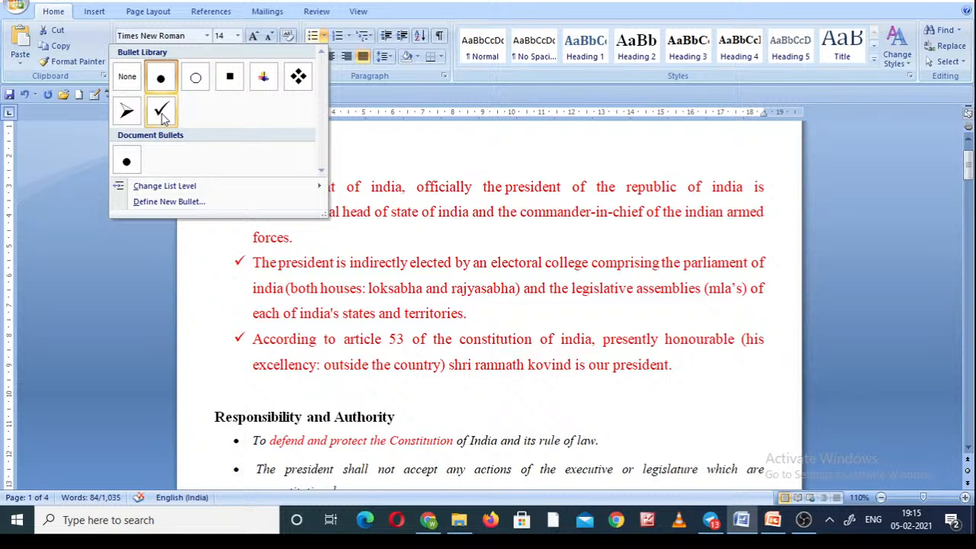
left_click(161, 113)
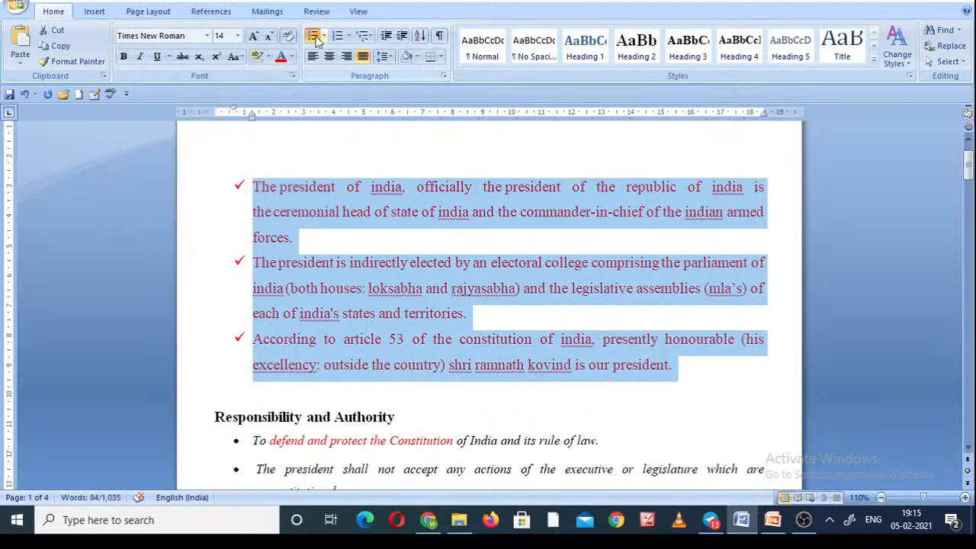
Open the library of numbering formats for the selected paragraphs.
left_click(348, 37)
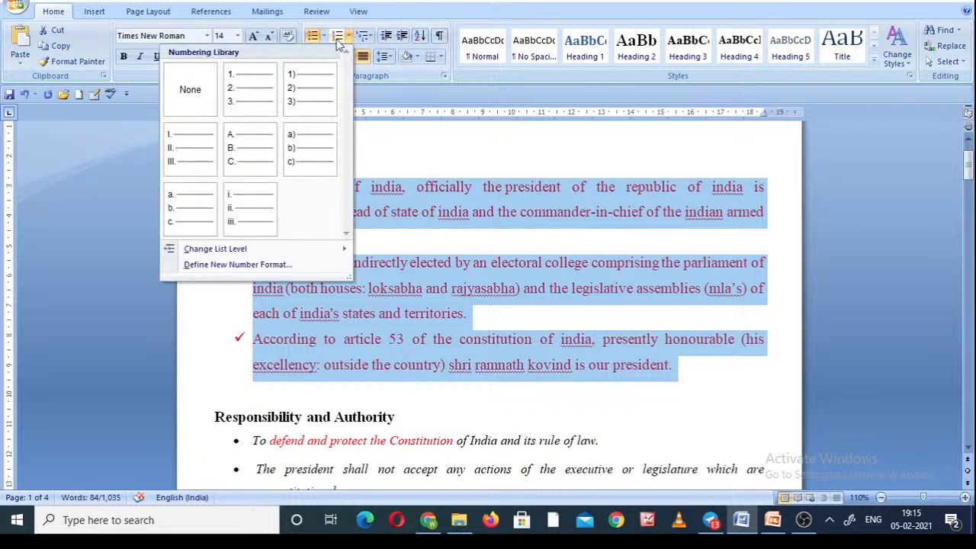
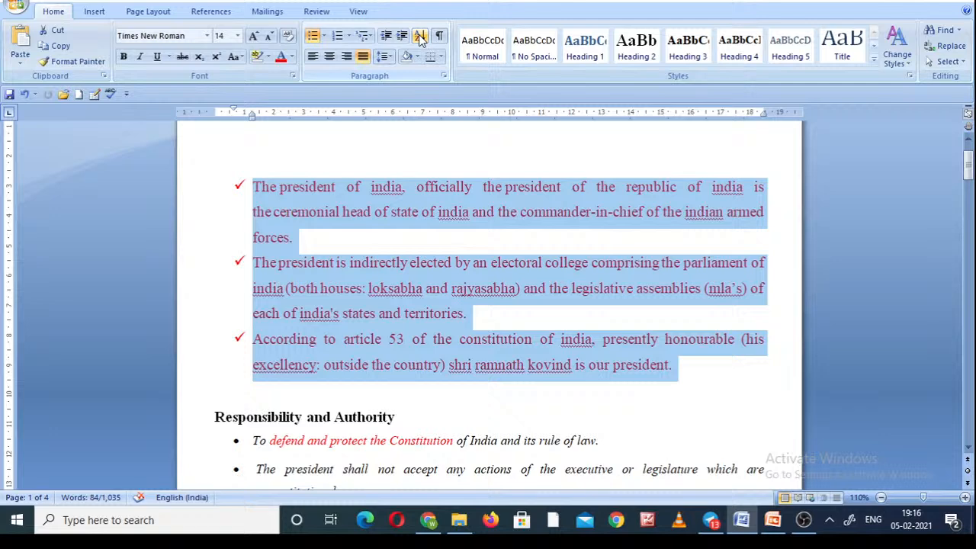
Examine the sort-by options in the Sort Text dialog for the selected paragraphs, and leave without sorting.
left_click(420, 38)
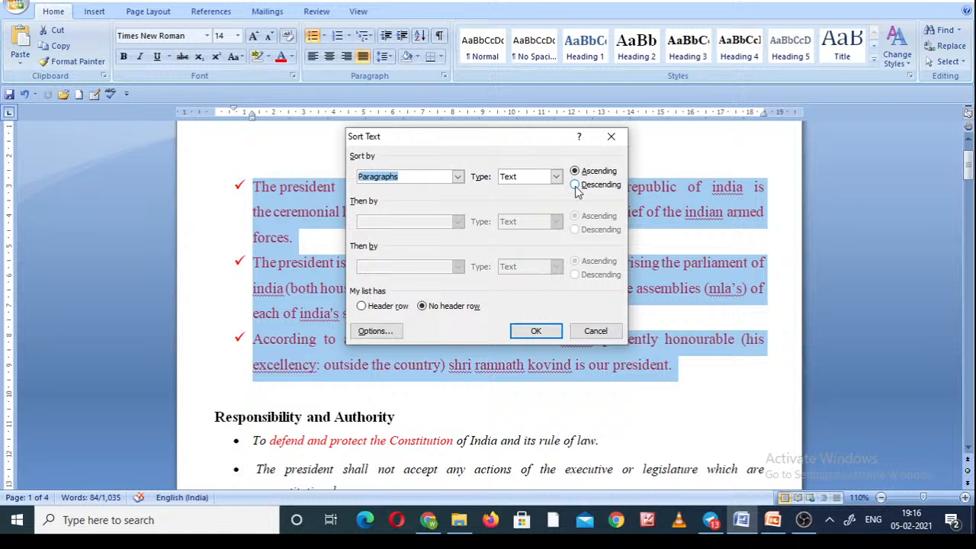
left_click(457, 176)
left_click(458, 177)
left_click(597, 334)
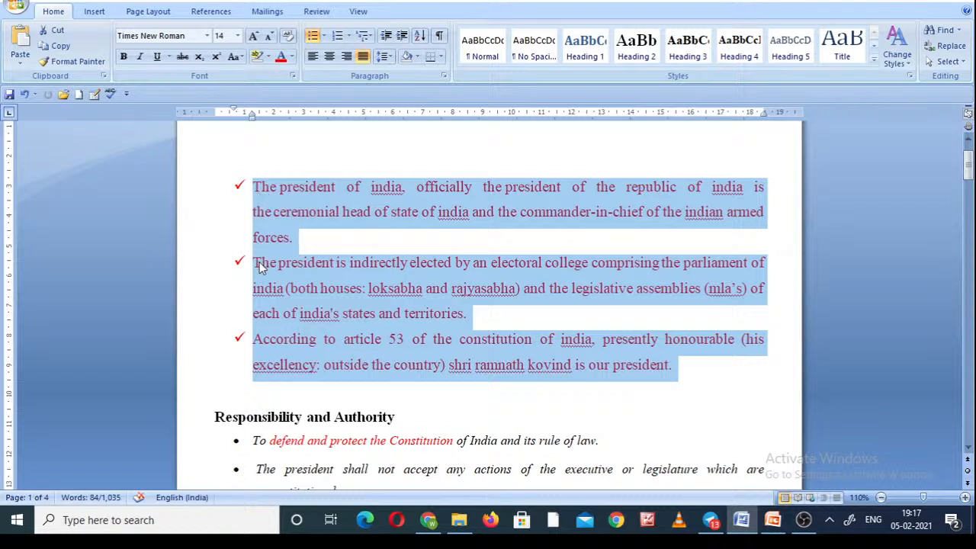
Preview the paragraph shading colours on the third bulleted paragraph without applying one.
left_click(259, 345)
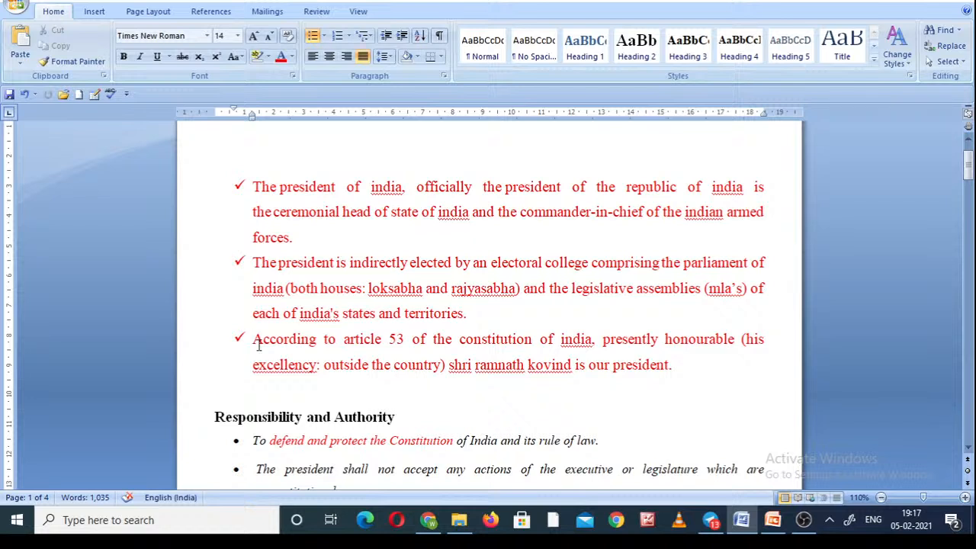
left_click(417, 59)
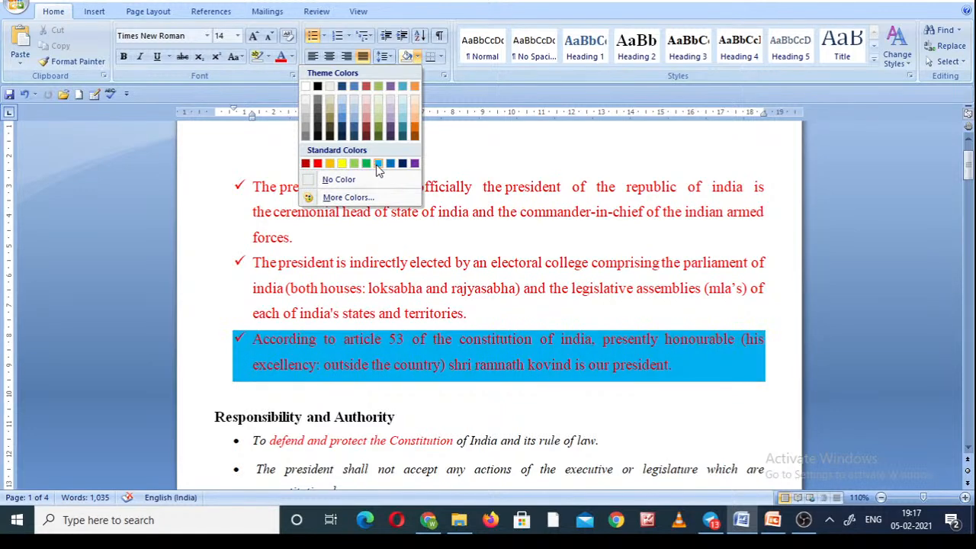
left_click(321, 151)
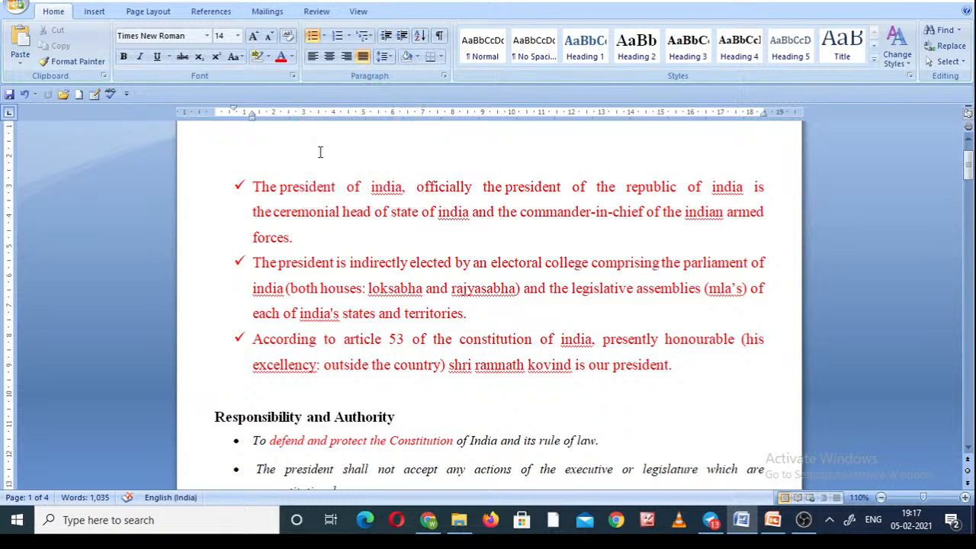
Insert blank lines above the bulleted list and apply All Borders to the first blank line.
key("Return")
key("Return")
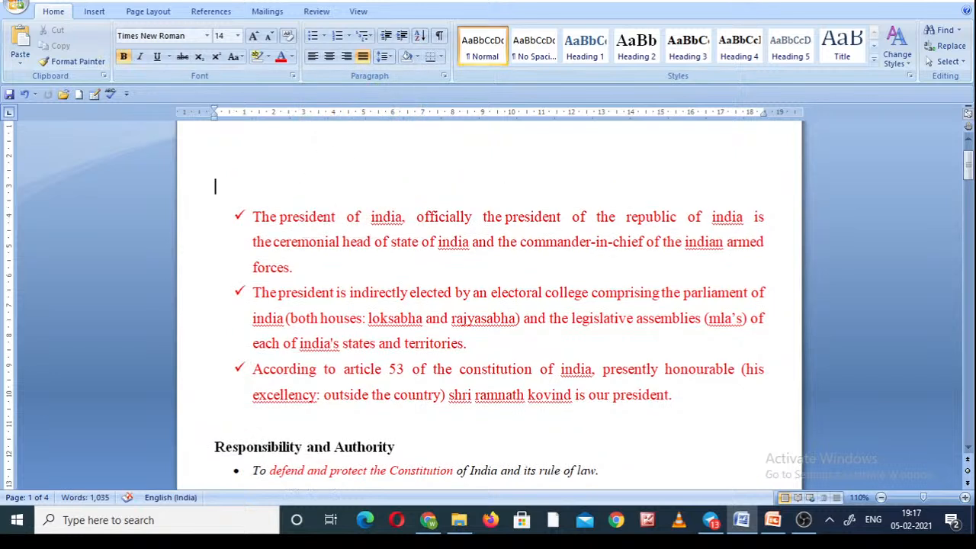
key("Return")
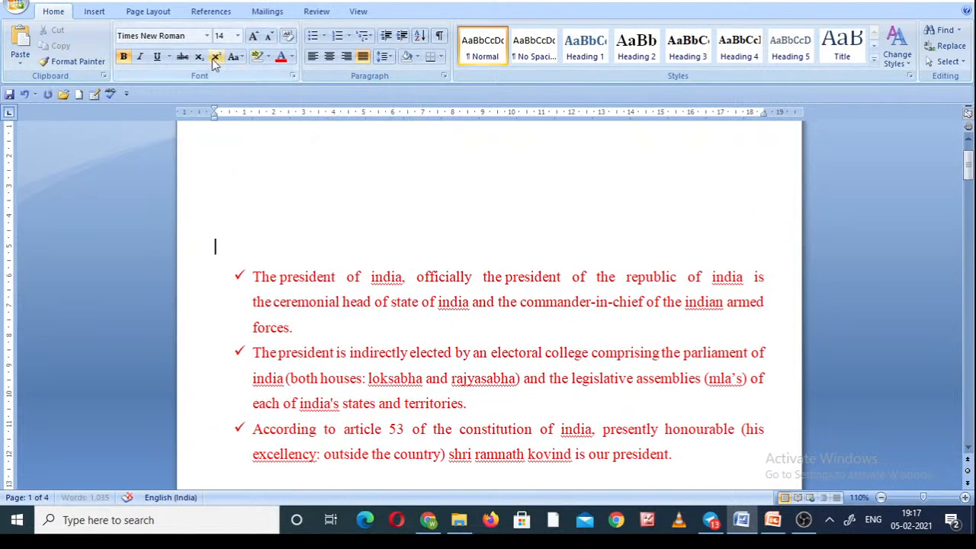
key("Up")
key("Up")
key("Up")
left_click(441, 57)
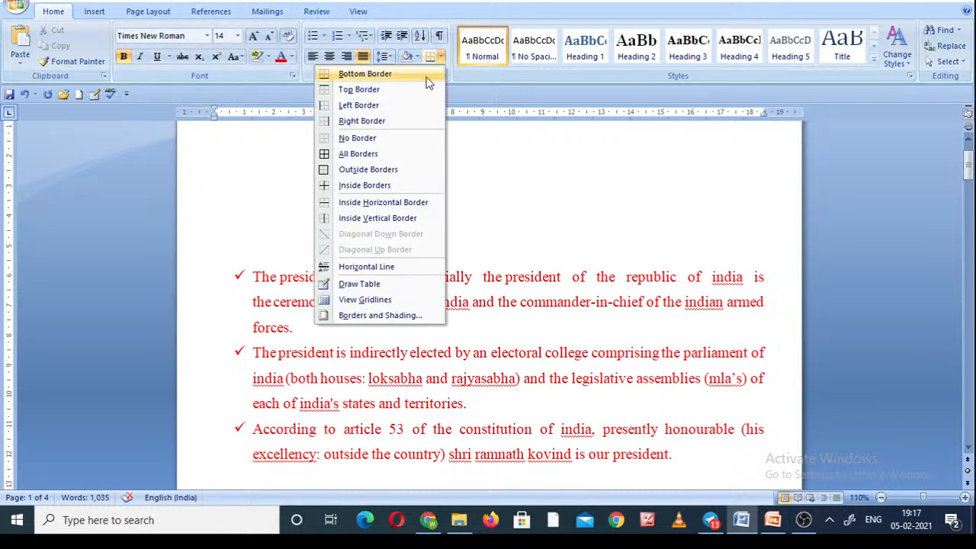
left_click(371, 153)
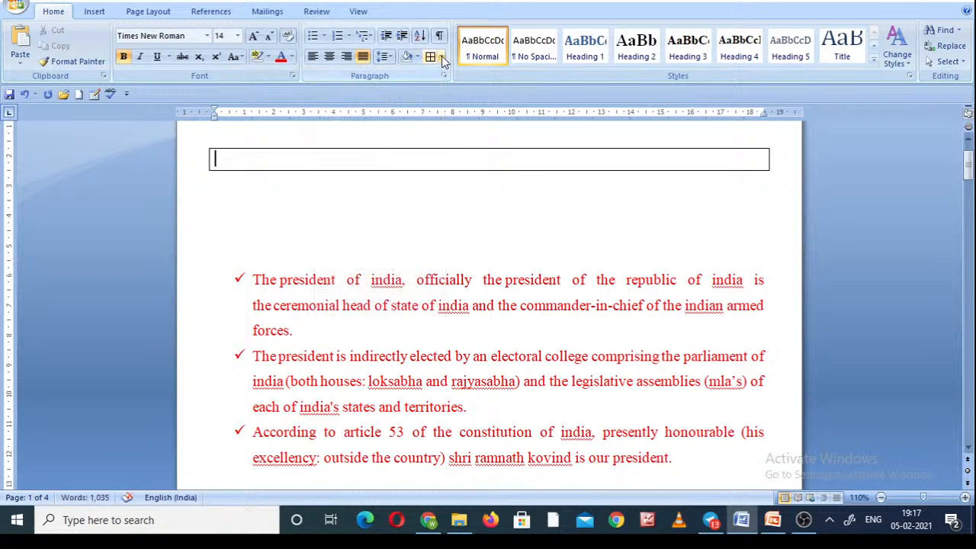
Add a right border and a top border to the blank line below the bordered one.
left_click(320, 195)
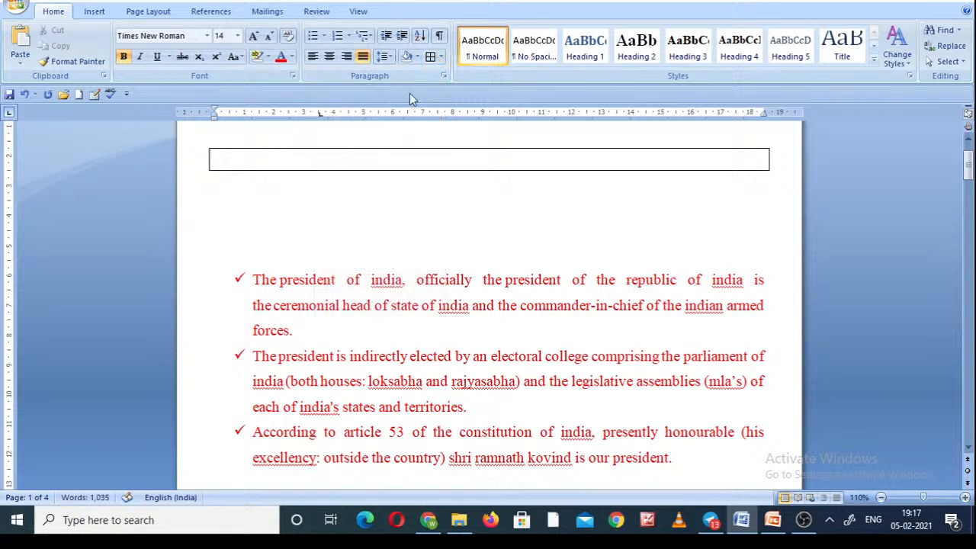
left_click(440, 61)
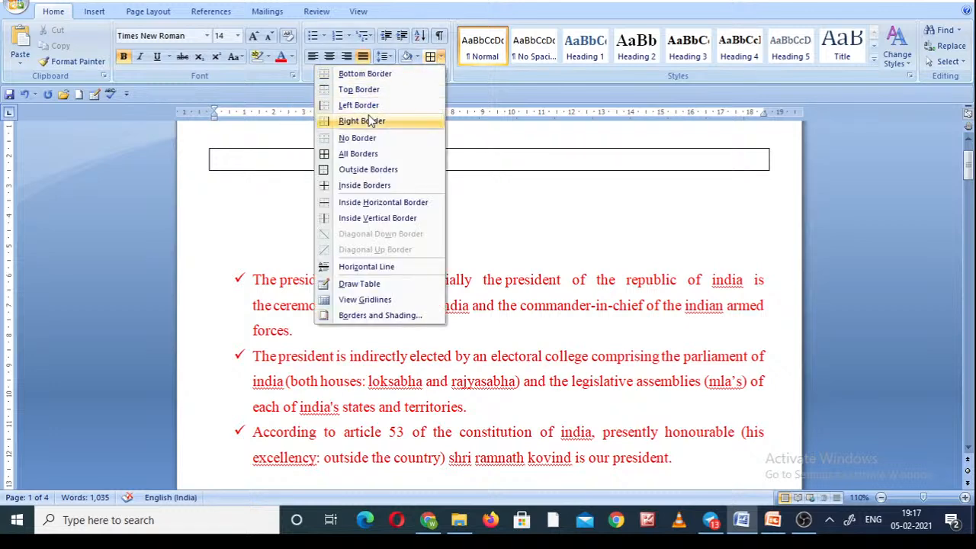
left_click(363, 122)
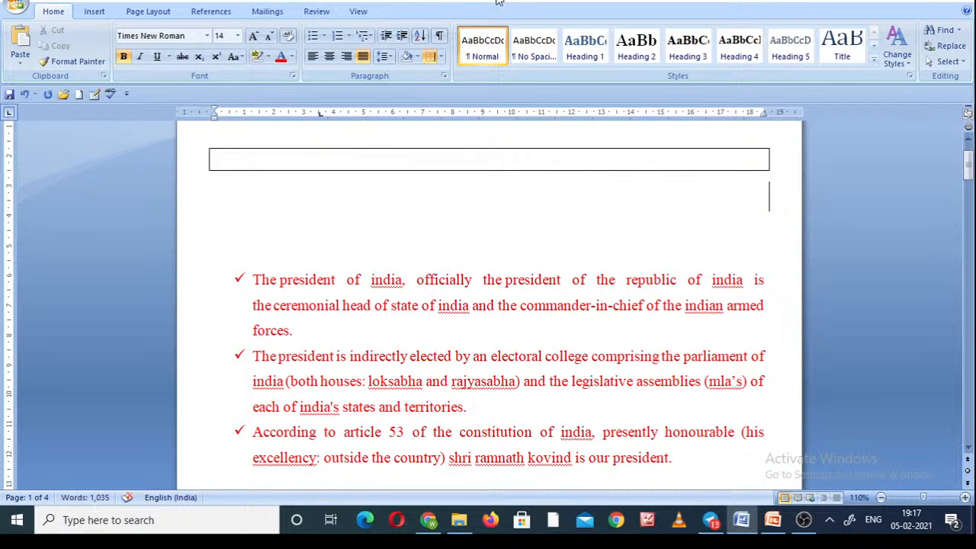
left_click(441, 57)
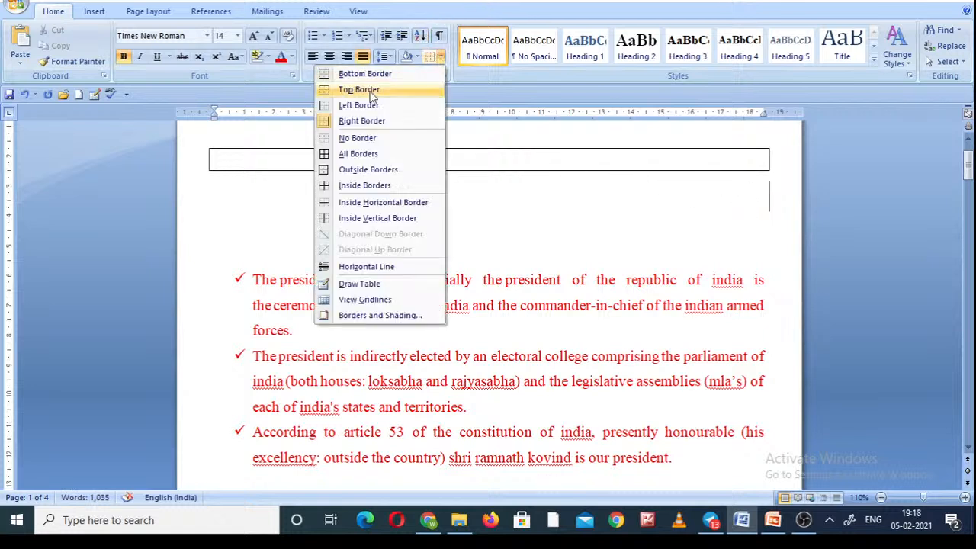
left_click(358, 89)
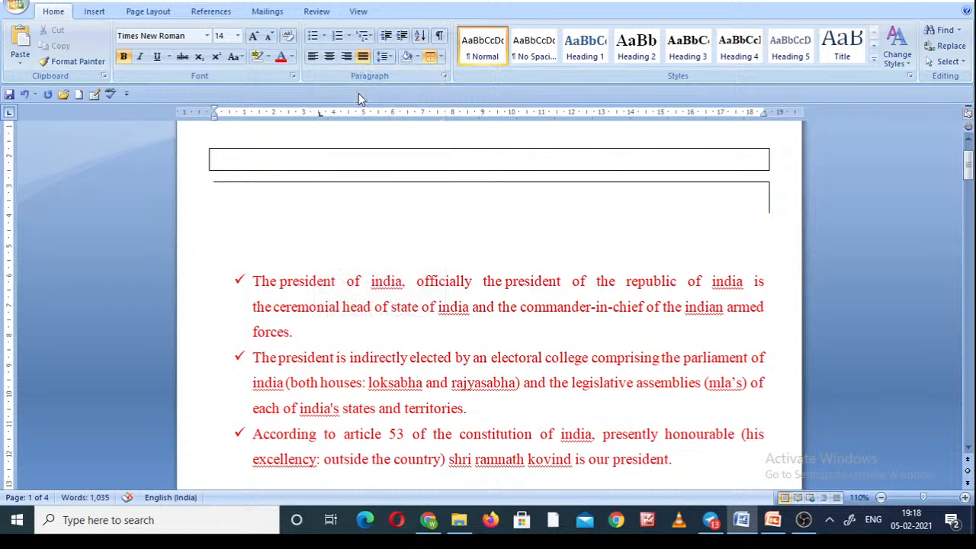
left_click(440, 57)
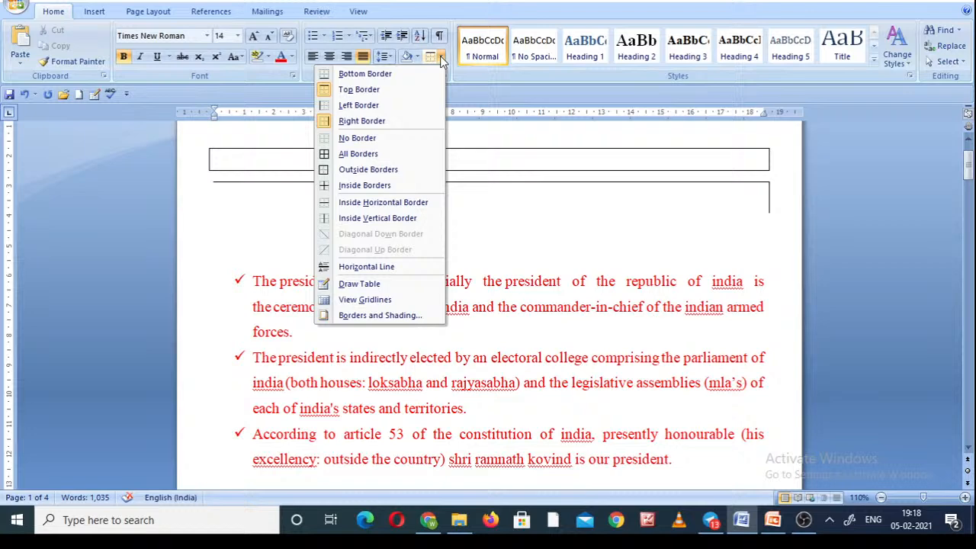
left_click(531, 212)
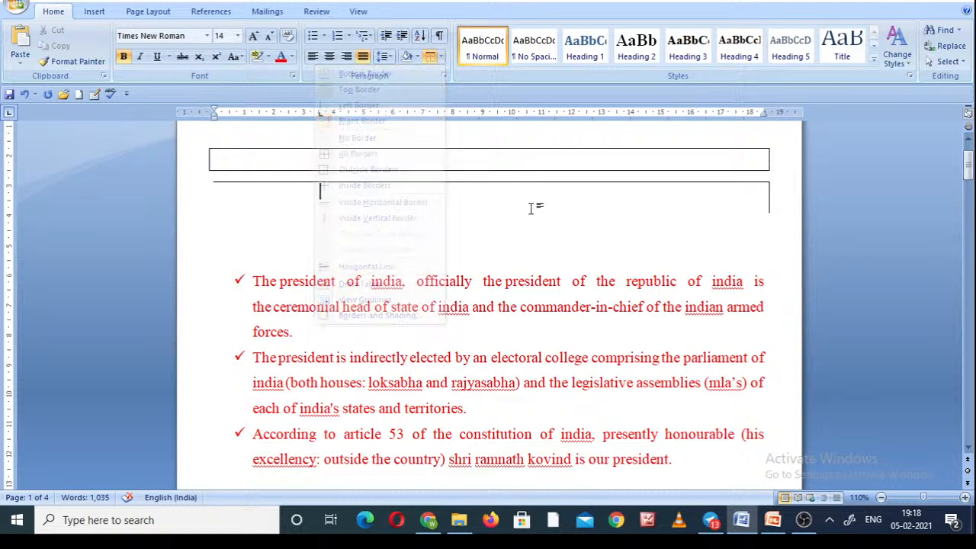
Select the three bulleted paragraphs and preview the Normal, No Spacing, Heading 1, Heading 2 and Heading 3 styles on them.
left_click(255, 282)
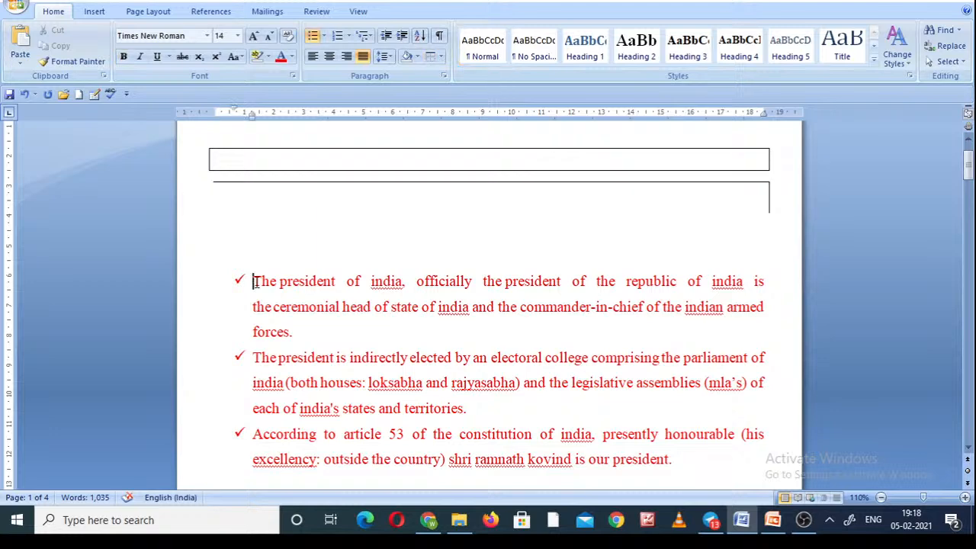
key("shift+Down")
key("shift+Down")
key("shift+Down")
key("shift+Down")
key("shift+Down")
key("shift+Down")
key("shift+Down")
key("shift+Down")
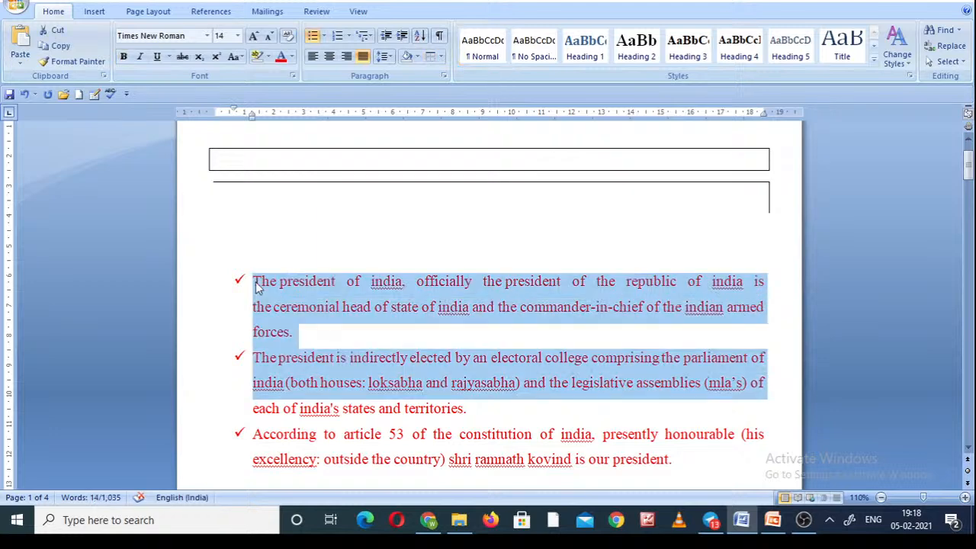
key("shift+Down")
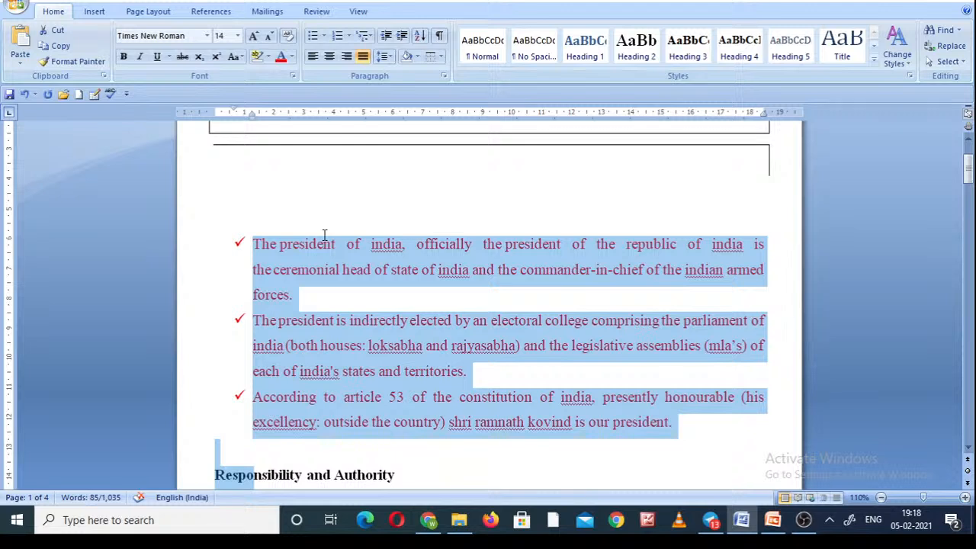
key("shift+Left")
key("shift+Left")
key("shift+Left")
key("shift+Left")
key("shift+Left")
key("shift+Left")
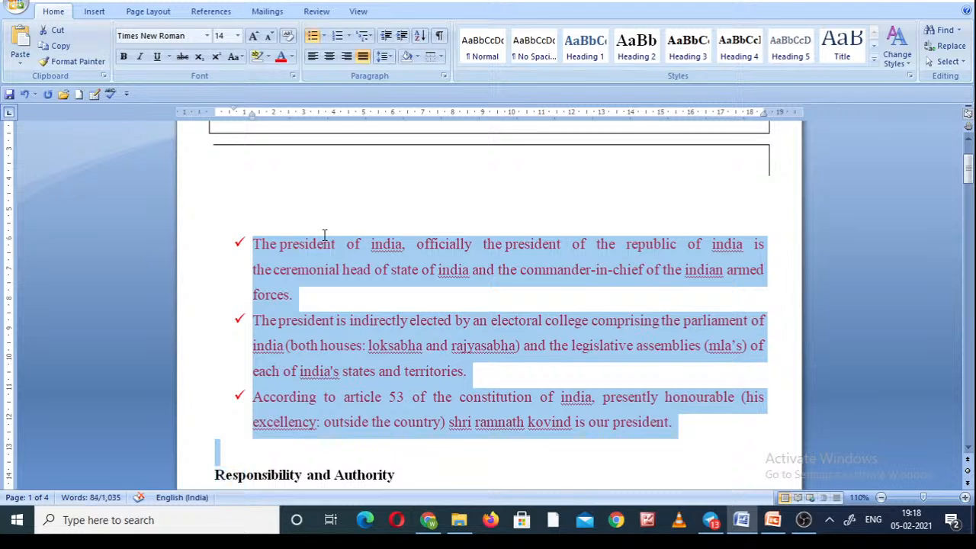
key("shift+Left")
left_click(480, 53)
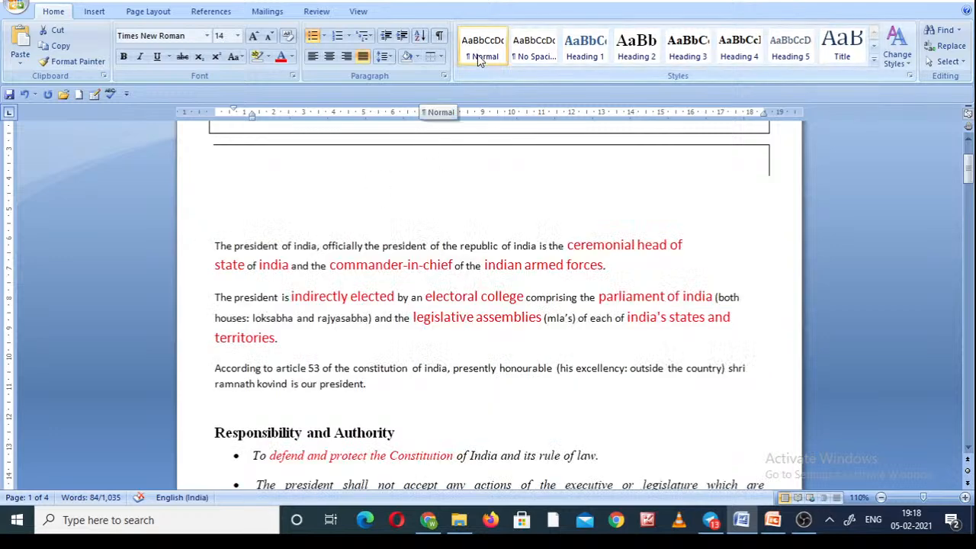
left_click(531, 47)
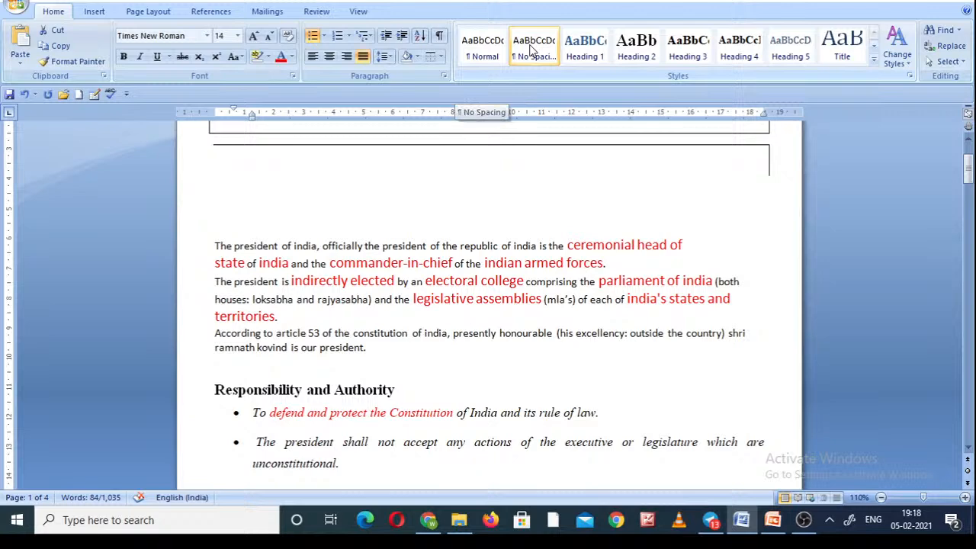
left_click(581, 47)
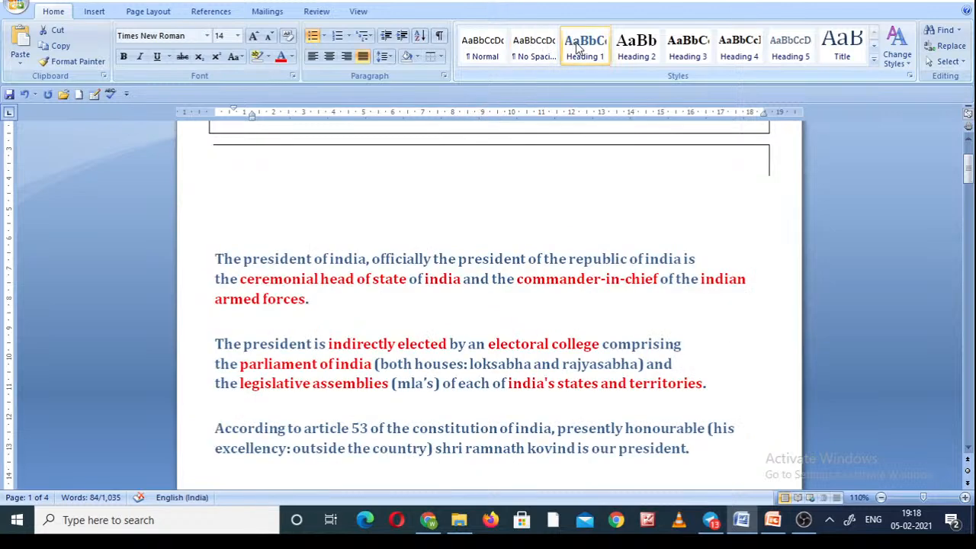
left_click(636, 48)
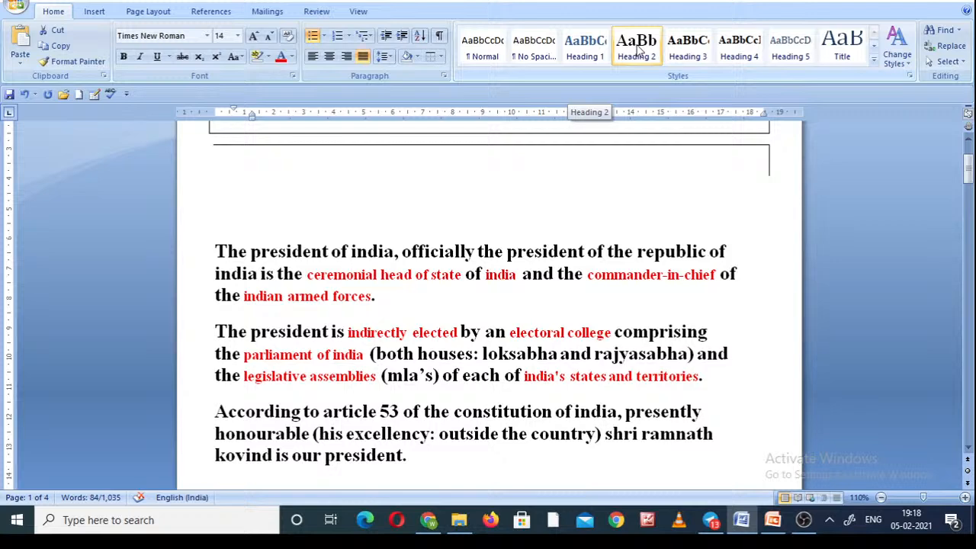
left_click(689, 47)
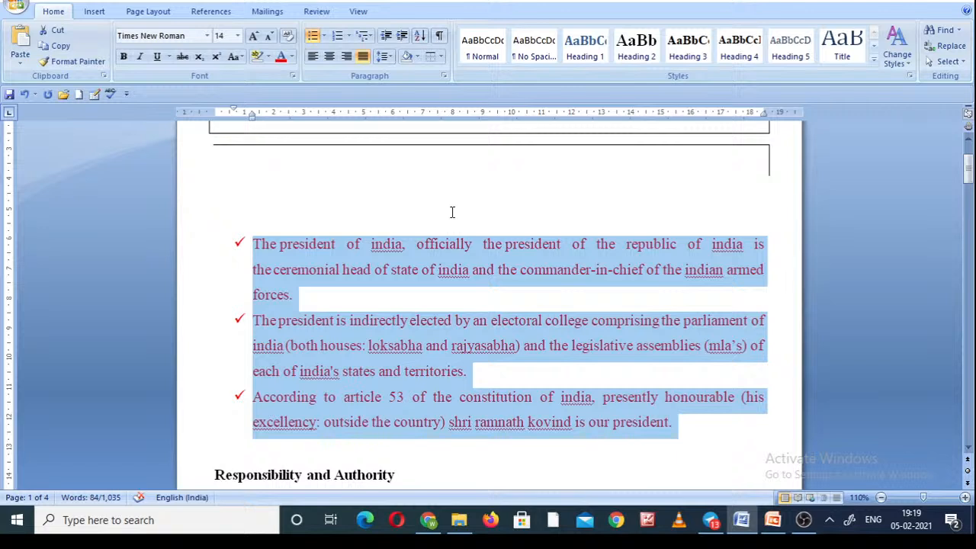
Search the document for 53 and leave the search without replacing anything.
left_click(944, 33)
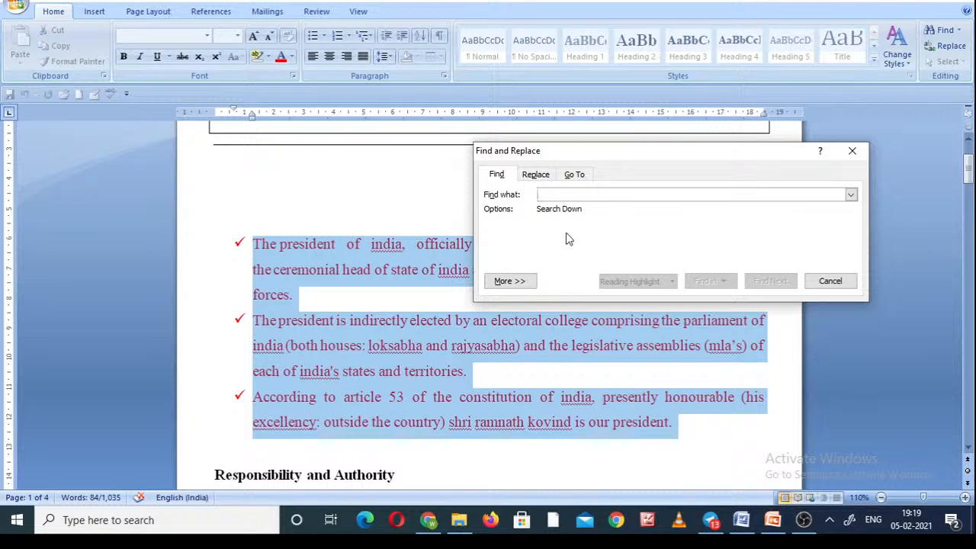
type("53")
key("Return")
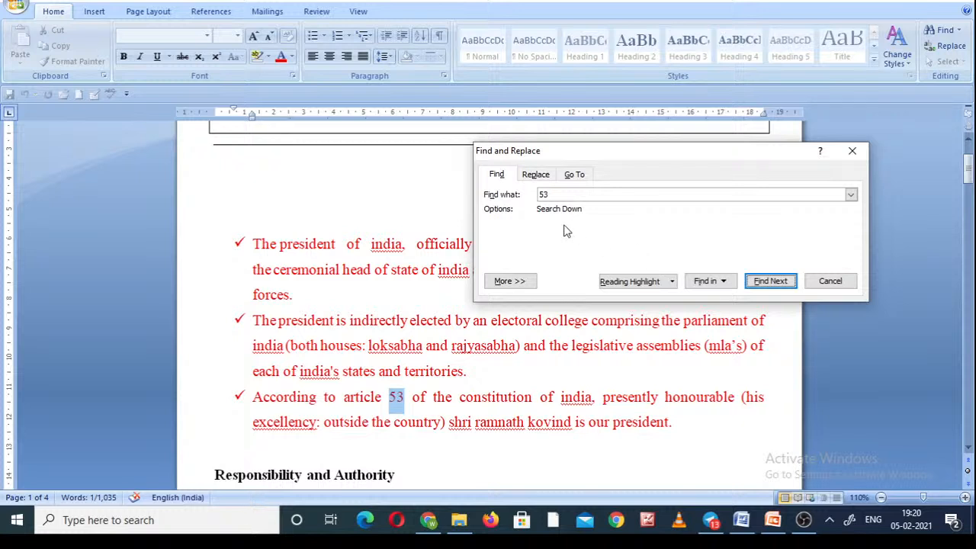
left_click(537, 174)
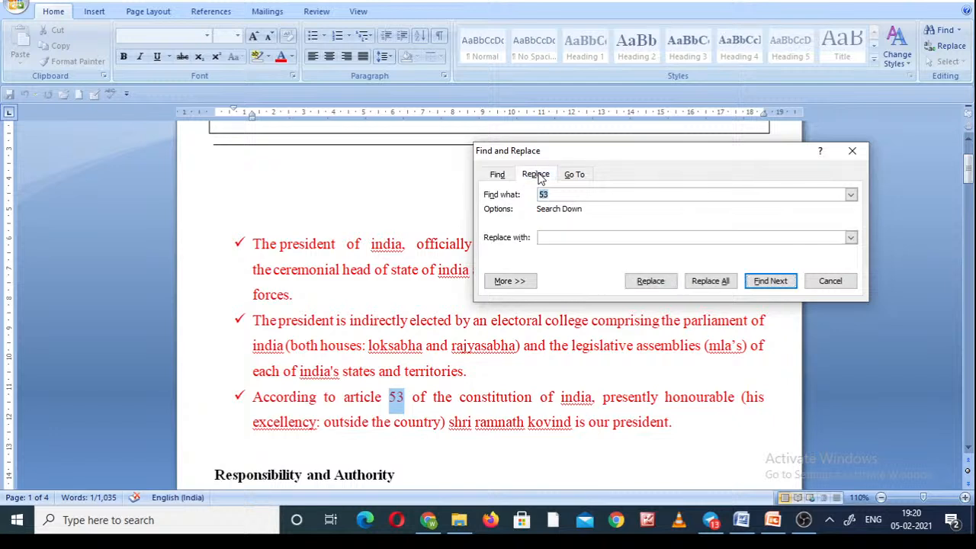
left_click(496, 176)
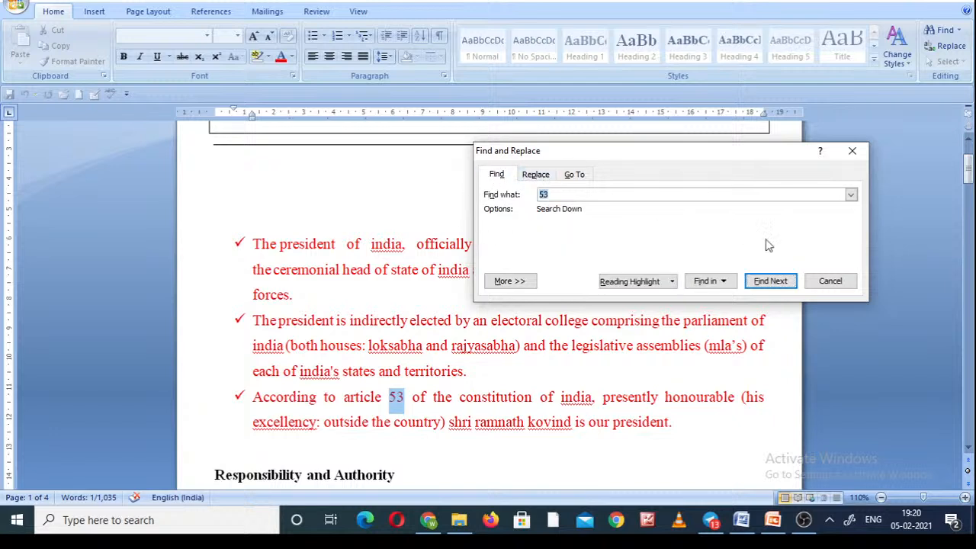
left_click(833, 282)
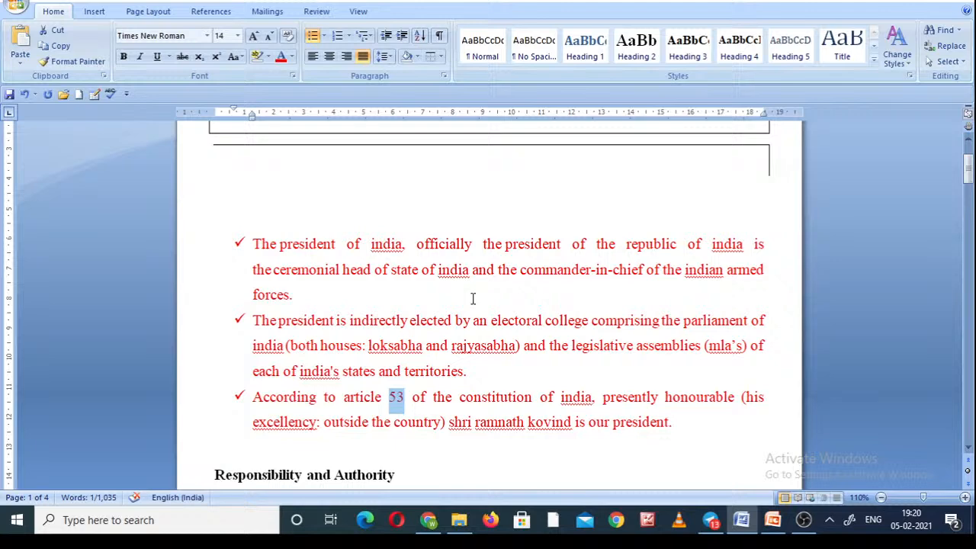
key("ctrl+f")
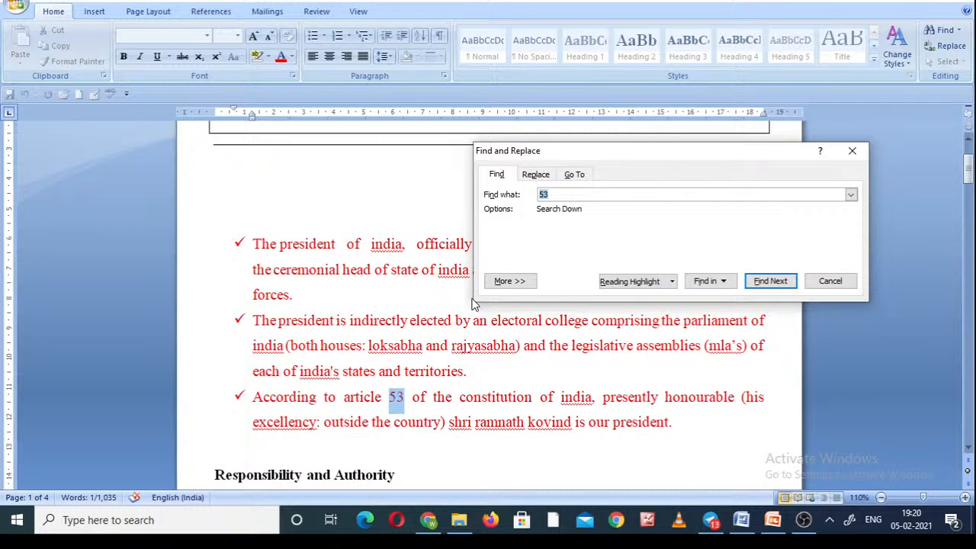
left_click(822, 284)
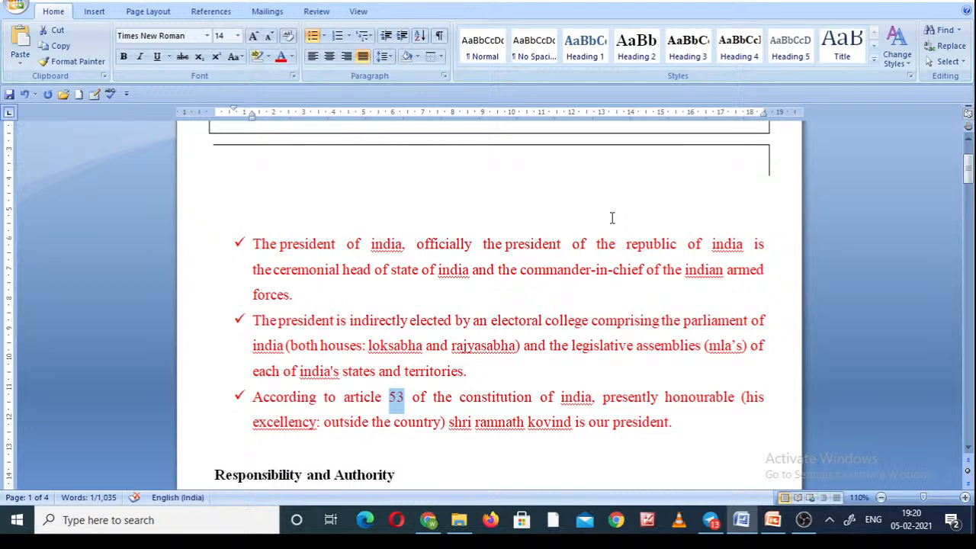
Replace all occurrences of 53 with 63, continuing the search from the beginning of the document.
key("ctrl+h")
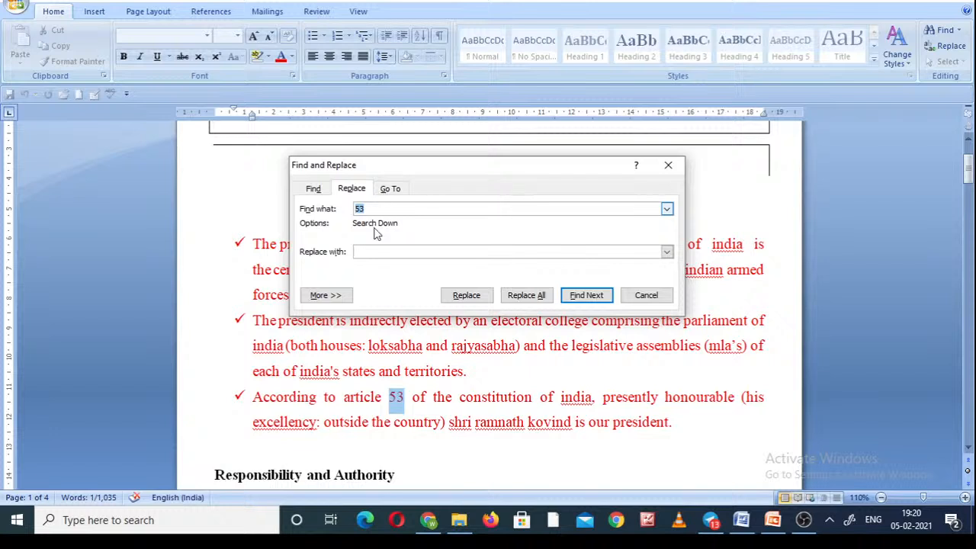
left_click(376, 251)
type("63")
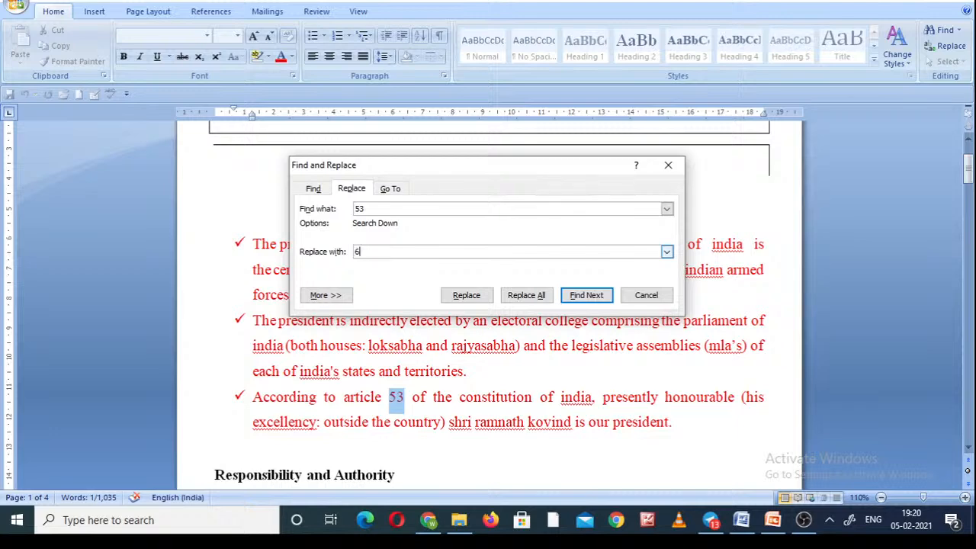
left_click(524, 296)
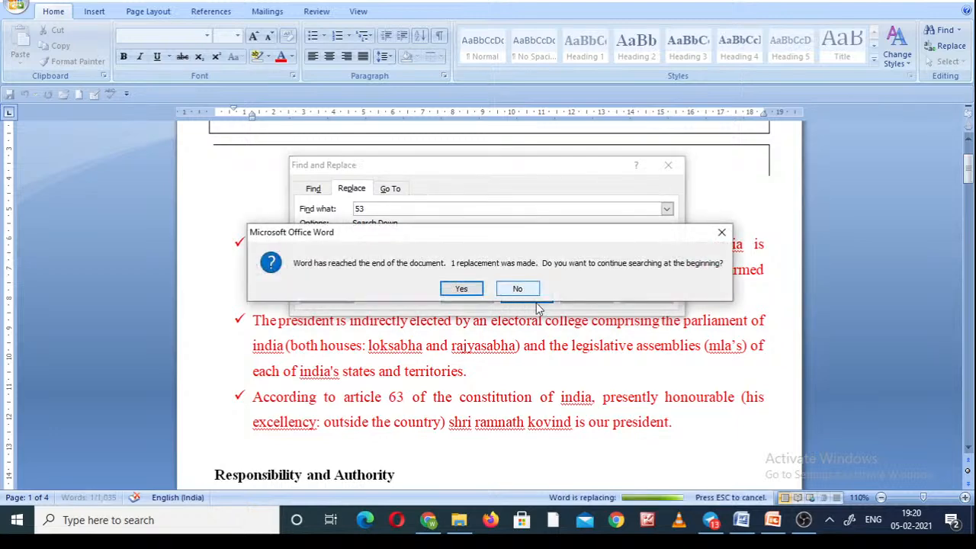
left_click(461, 288)
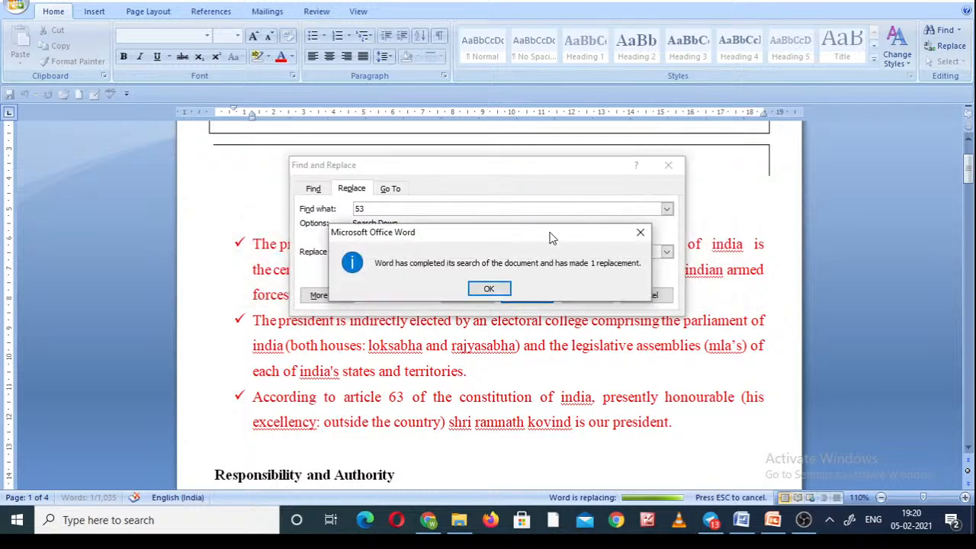
left_click(488, 288)
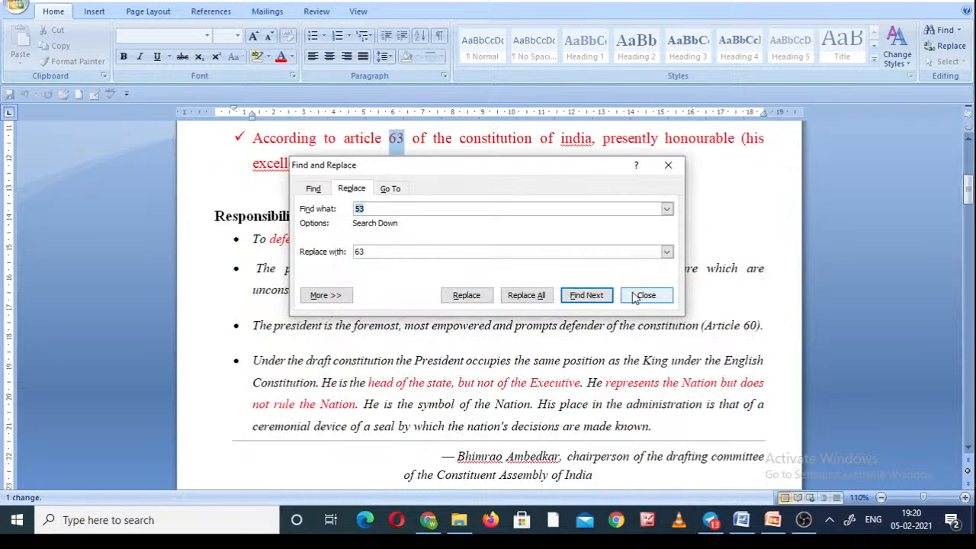
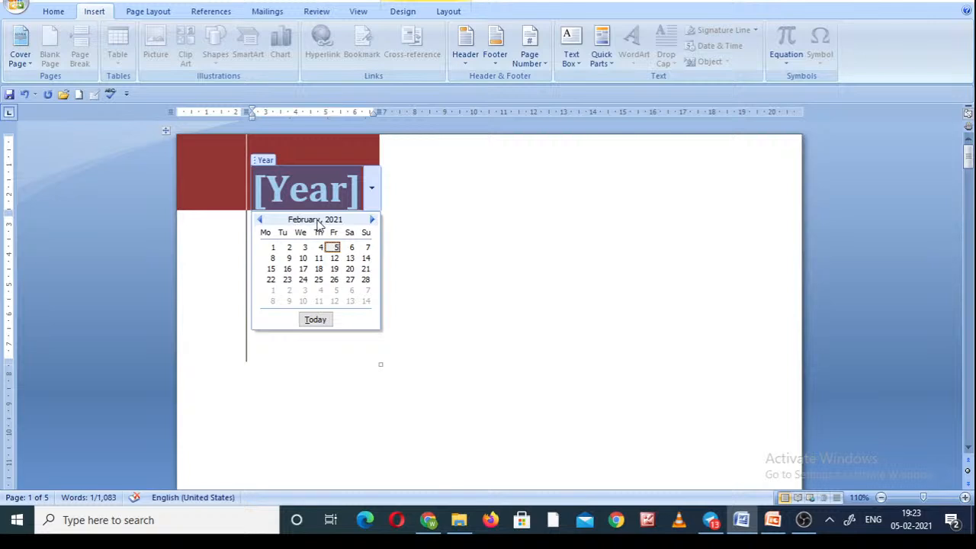
Set the cover page's year field to today's date and review the cover page down to the document title.
left_click(314, 321)
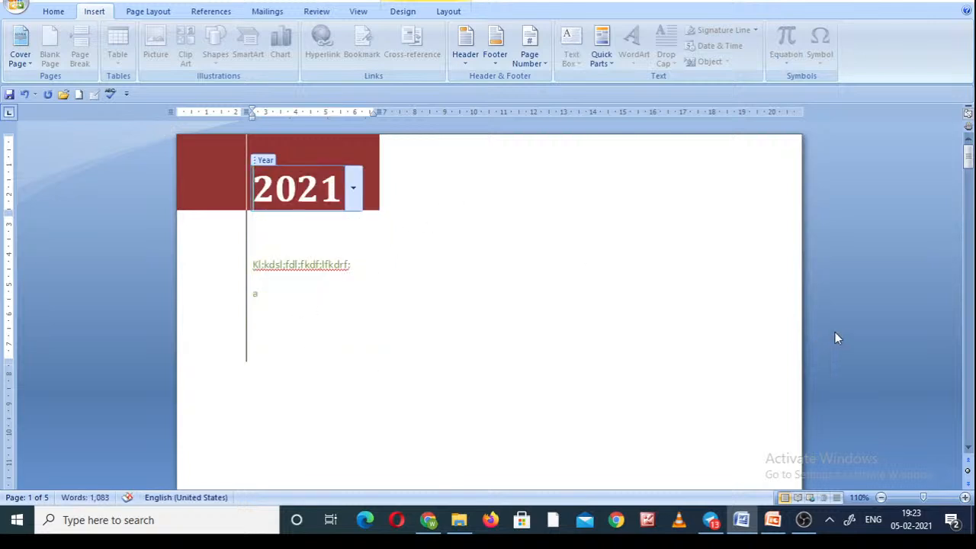
left_click(973, 347)
left_click(974, 346)
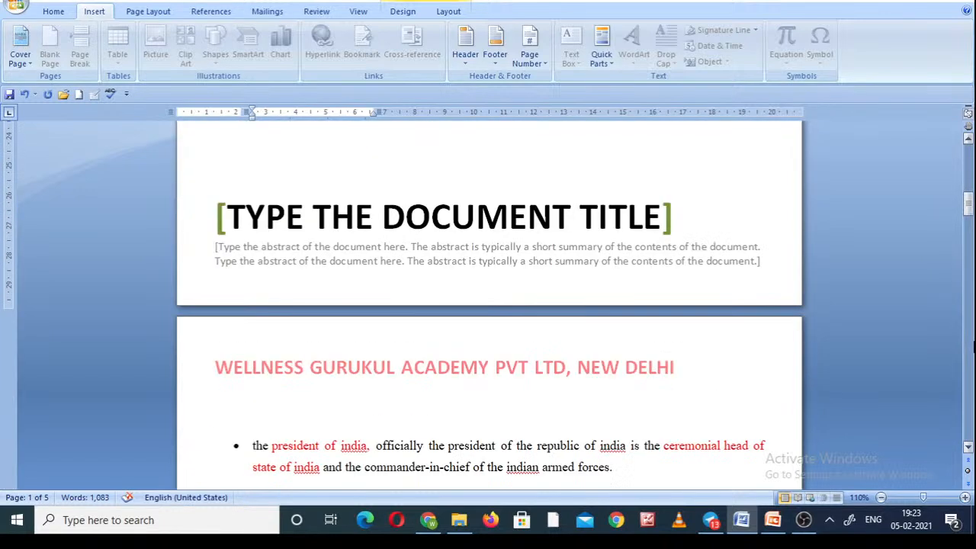
left_click(970, 166)
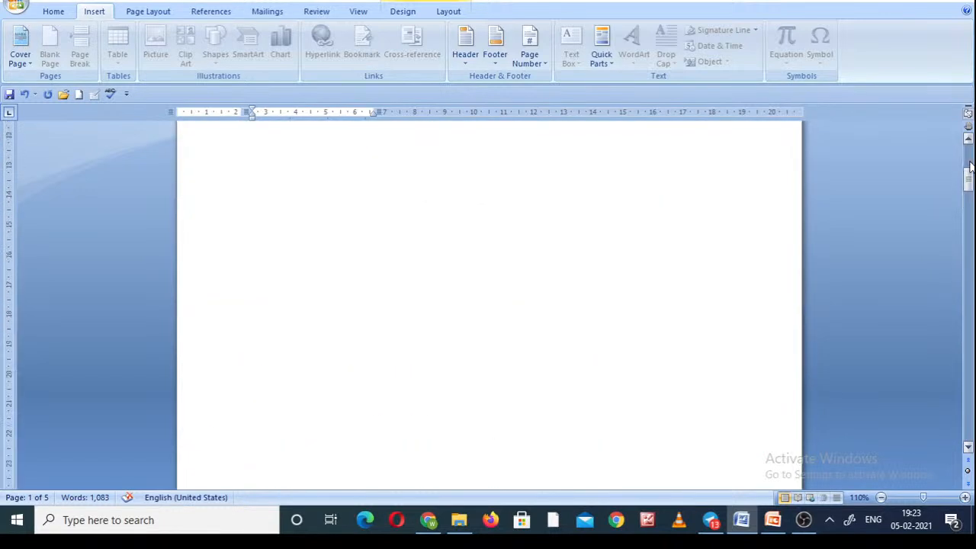
left_click(969, 266)
left_click(968, 267)
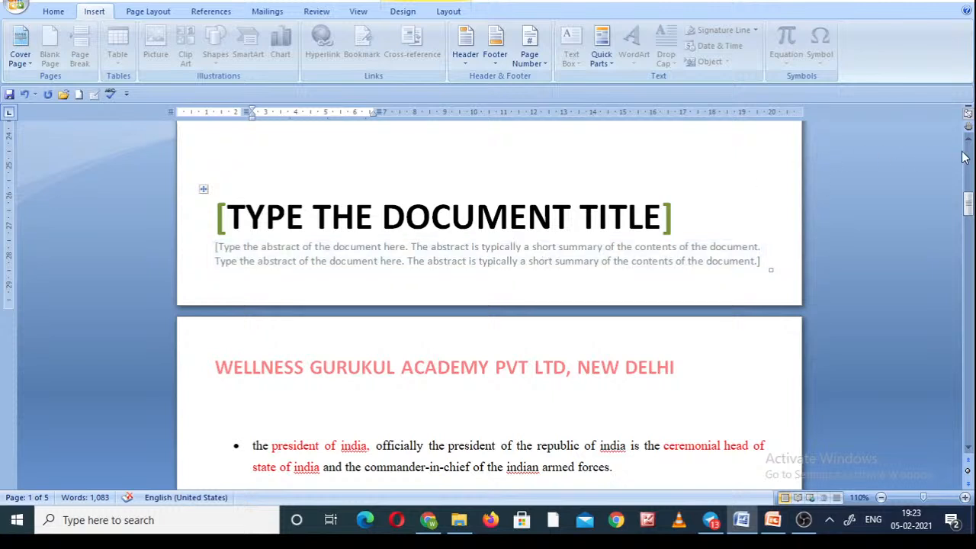
left_click_drag(968, 203, 968, 141)
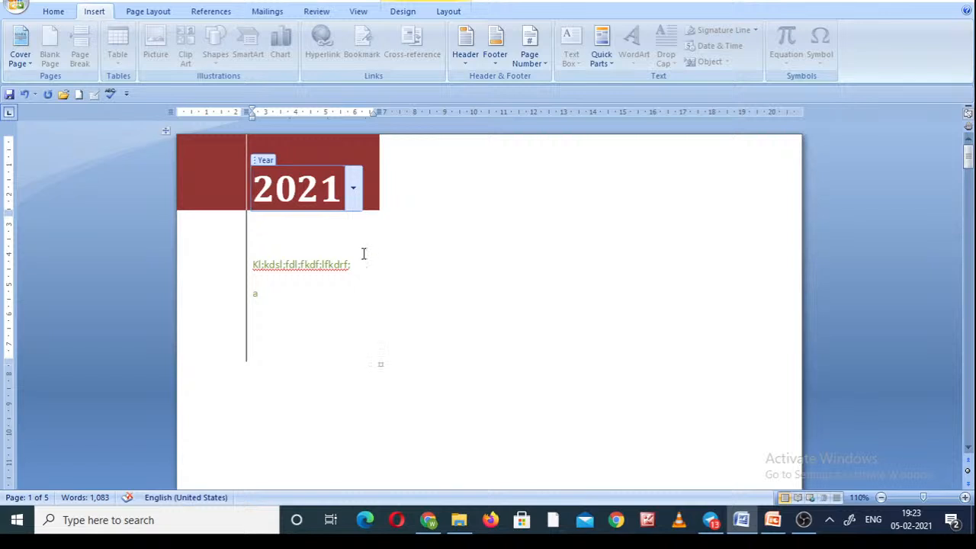
Undo the cover page's year and company entries and the insertion of the cover page itself.
left_click(25, 94)
left_click(25, 94)
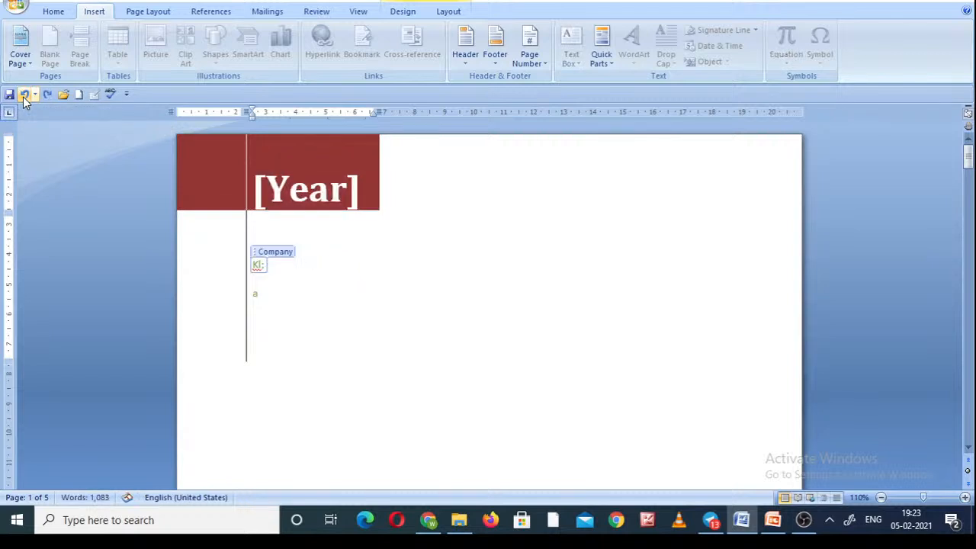
left_click(24, 94)
left_click(24, 94)
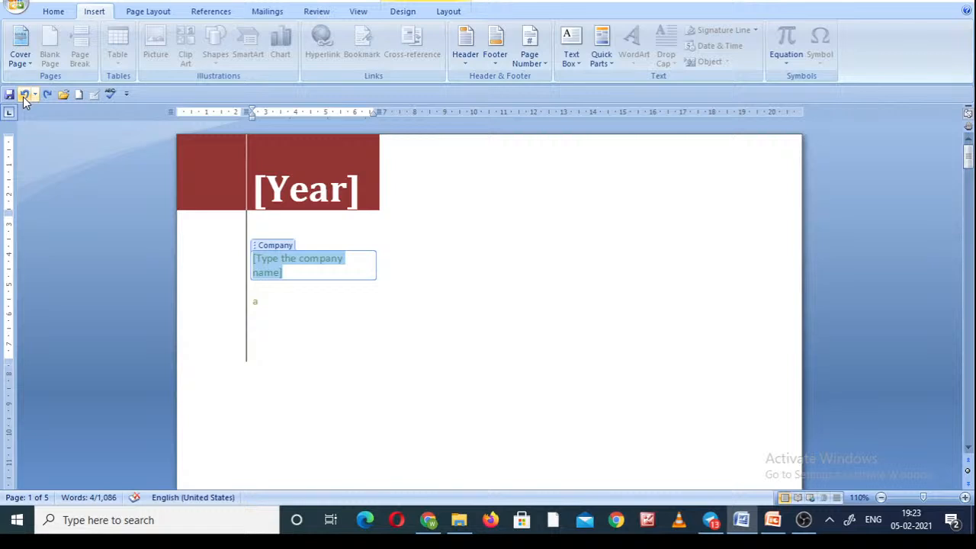
left_click(25, 94)
left_click(24, 94)
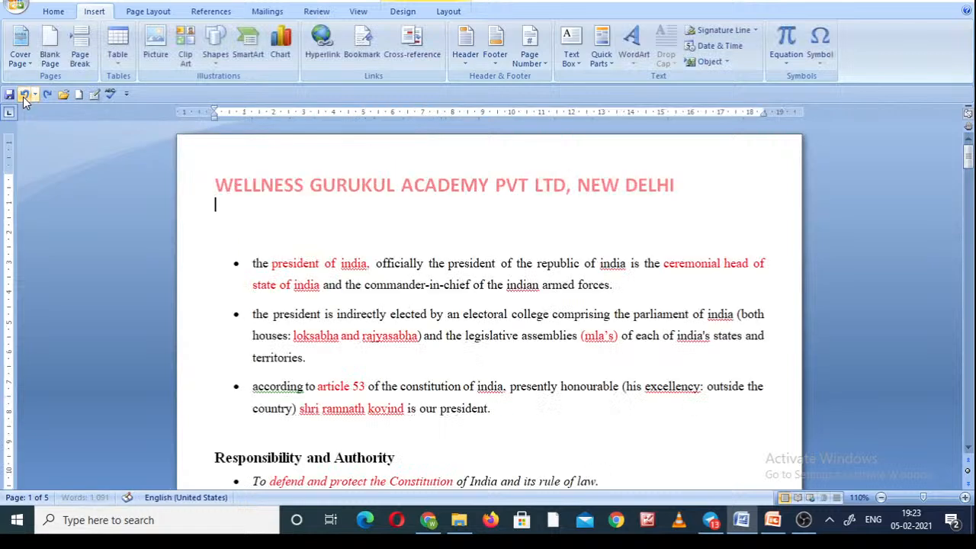
Insert a blank page before the first bulleted paragraph and check it against the page that follows.
left_click(52, 61)
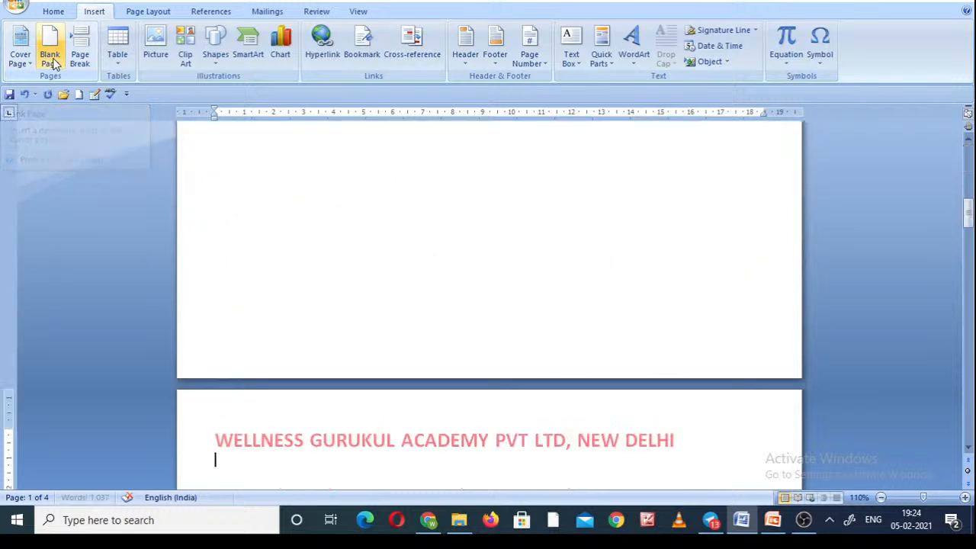
left_click(969, 153)
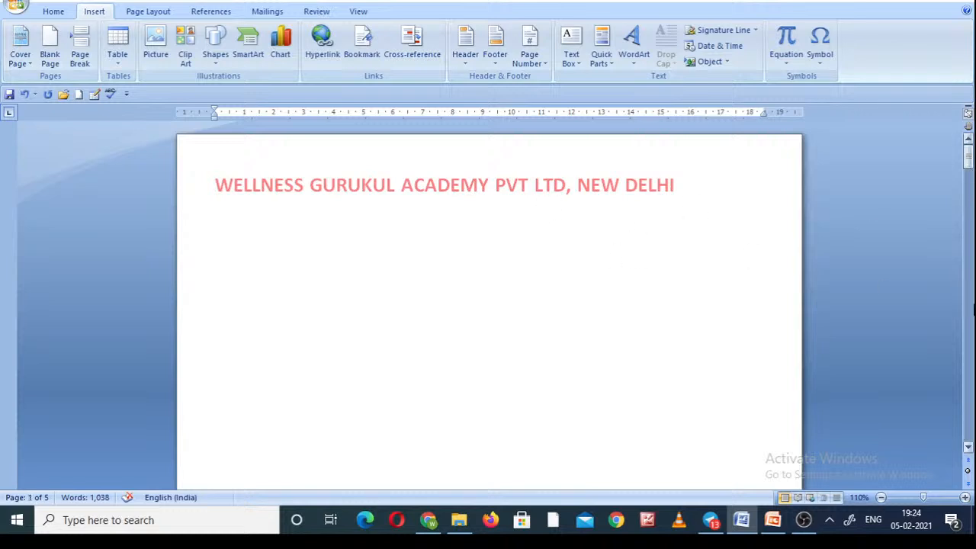
left_click(969, 307)
left_click(972, 309)
left_click(972, 309)
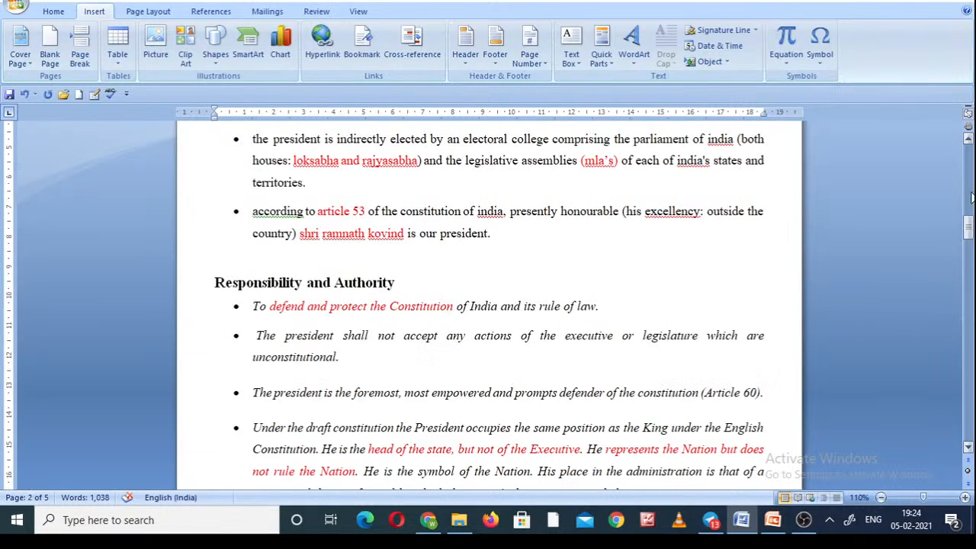
left_click(973, 170)
left_click(973, 170)
left_click(973, 168)
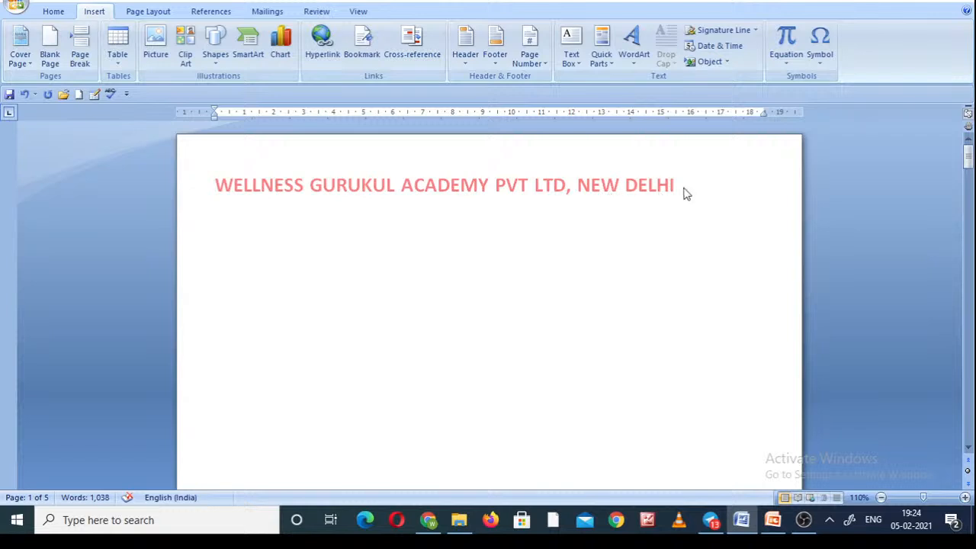
Add empty lines after the document's last paragraph, ending "the said Governments.", until the text runs onto a new page.
left_click(972, 309)
left_click(972, 309)
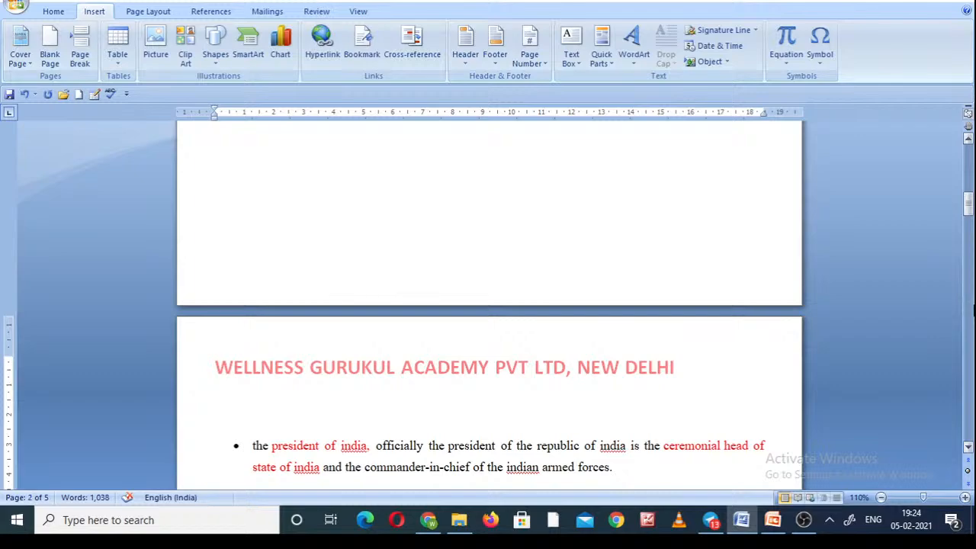
left_click(972, 309)
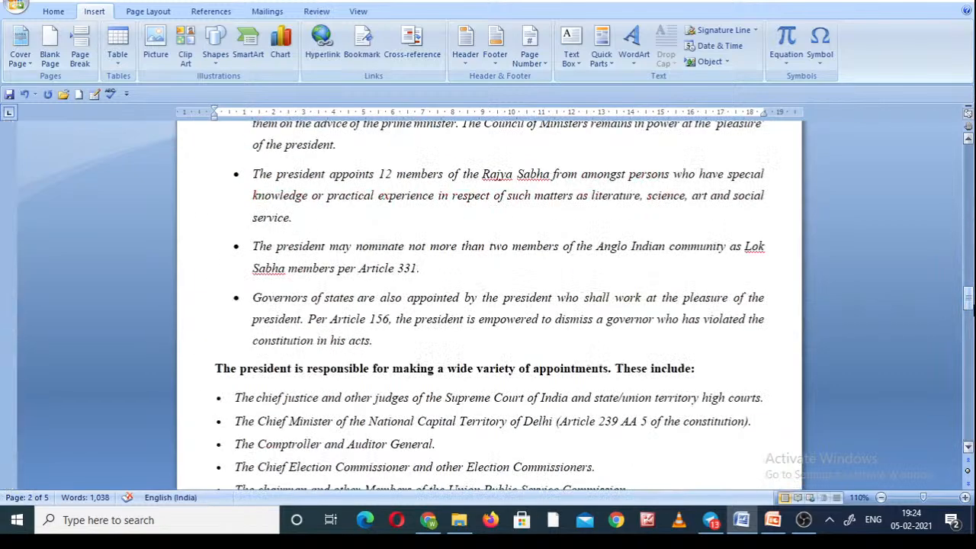
left_click(972, 425)
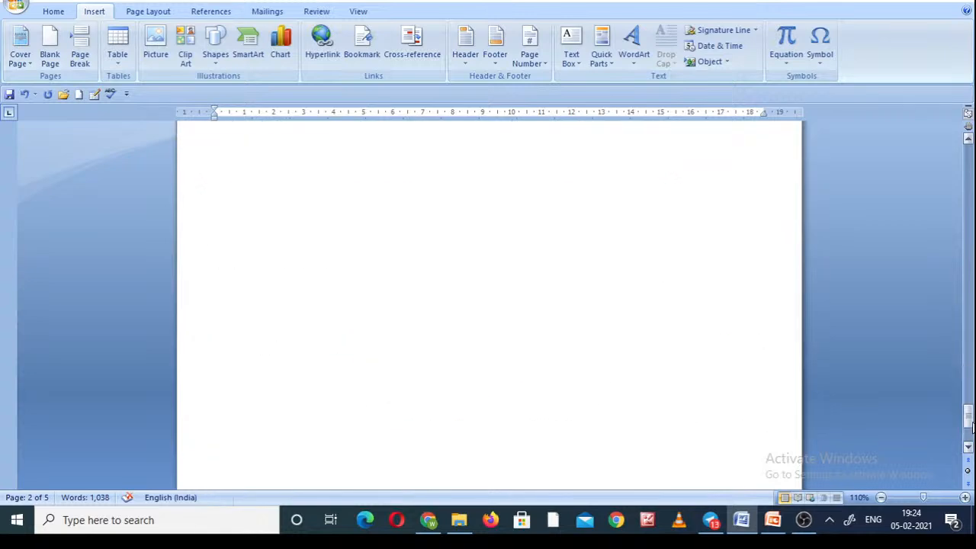
left_click(972, 395)
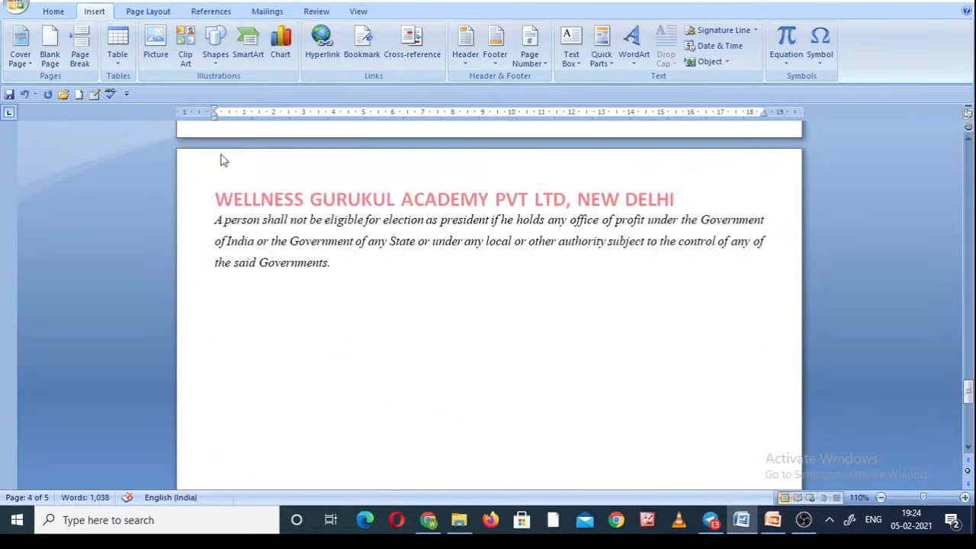
left_click(341, 264)
key("Return")
key("Return")
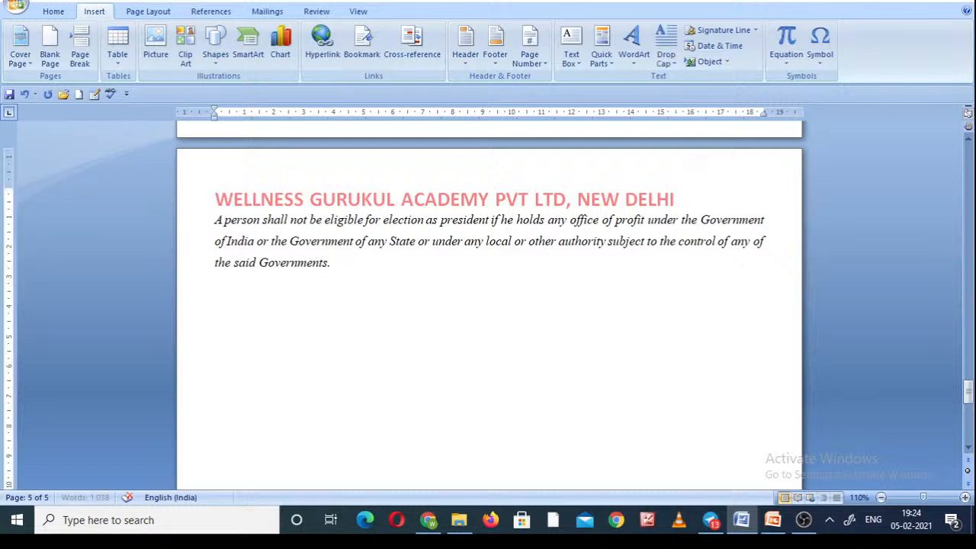
key("Return")
key("Return")
key("Return")
key("Return")
key("Return")
key("Return")
key("Return")
key("Return")
key("Return")
key("Return")
key("Return")
key("Return")
key("Return")
key("Return")
key("Return")
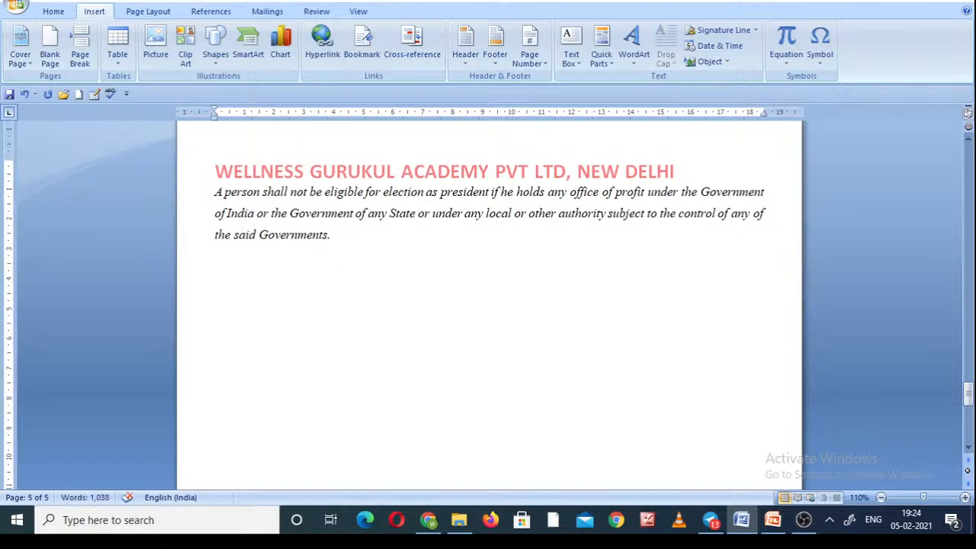
key("Return")
key("Return")
key("Return")
key("Return")
key("Return")
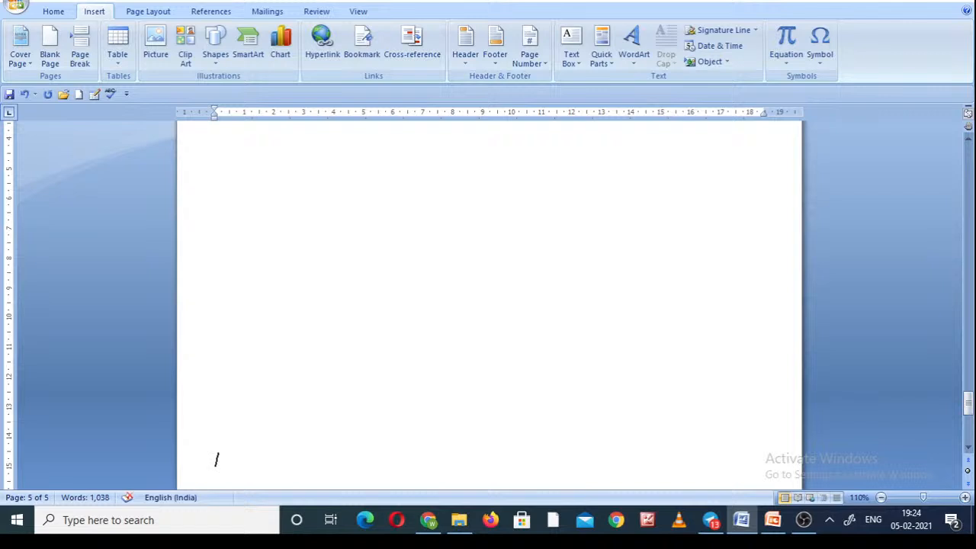
key("Return")
key("Return")
key("Return")
key("Return")
key("Return")
key("Return")
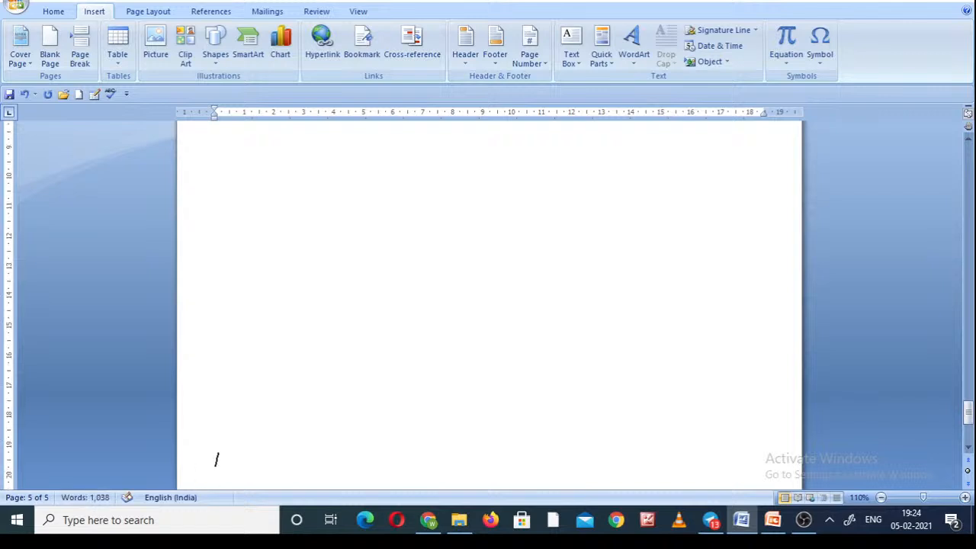
key("Return")
key("Return")
key("Return")
key("Return")
key("Return")
key("Return")
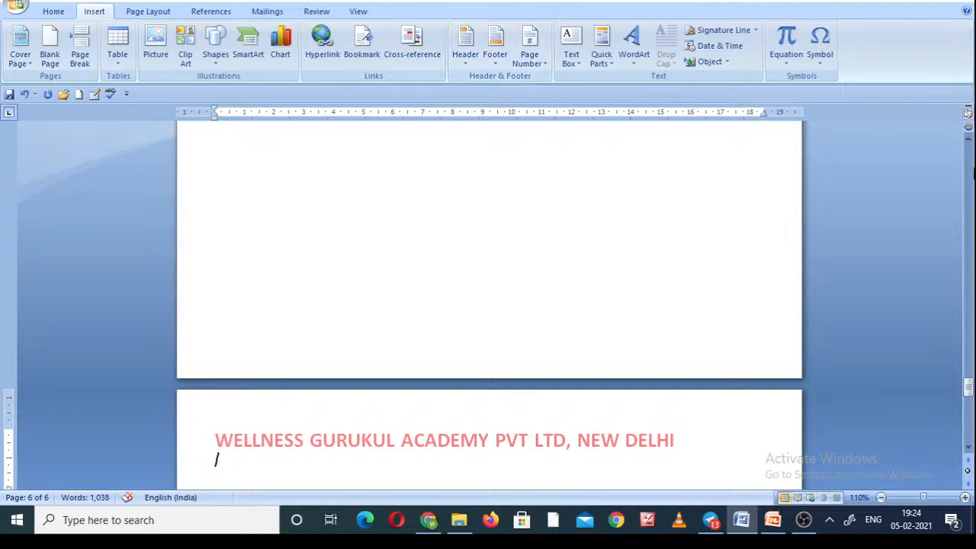
View the built-in header designs from the document's first page and leave without choosing one.
left_click_drag(972, 171, 972, 155)
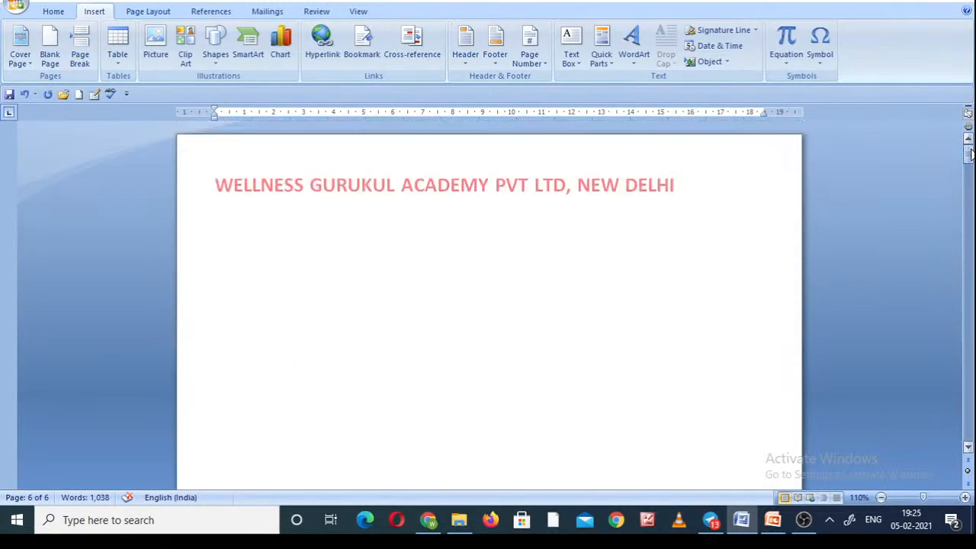
left_click(466, 64)
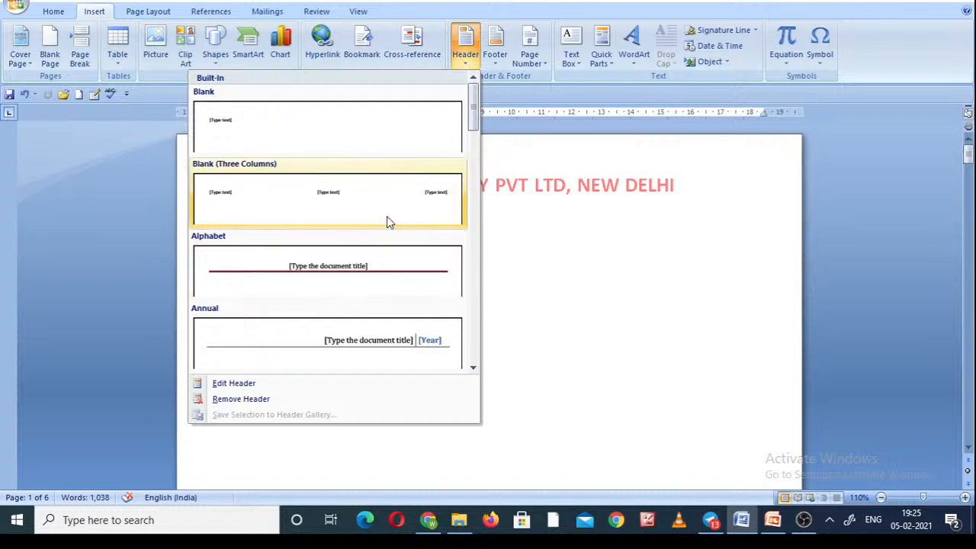
left_click(523, 195)
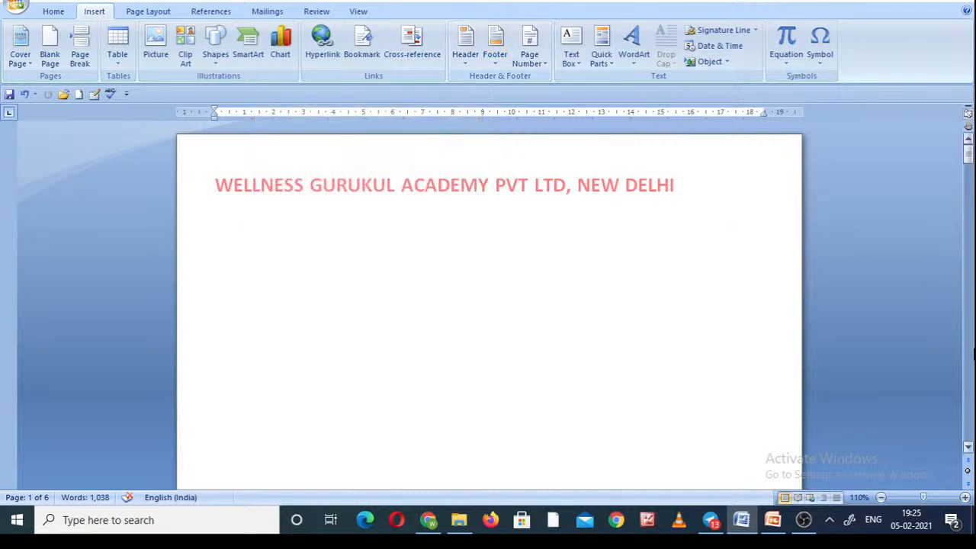
Insert the Alphabet footer, enter a person's name before its placeholder text, return to the body and check the footer on page 5.
left_click(972, 354)
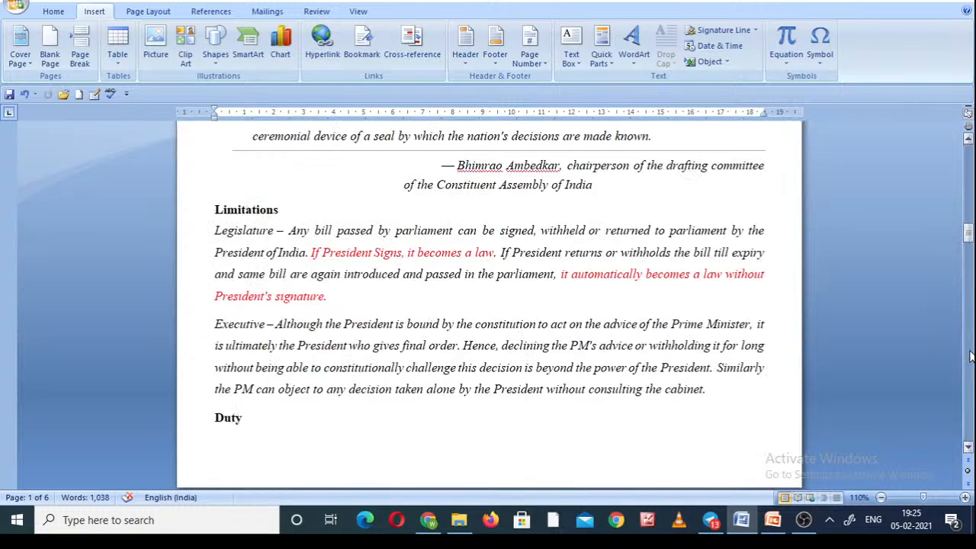
scroll(972, 355, "down", 15)
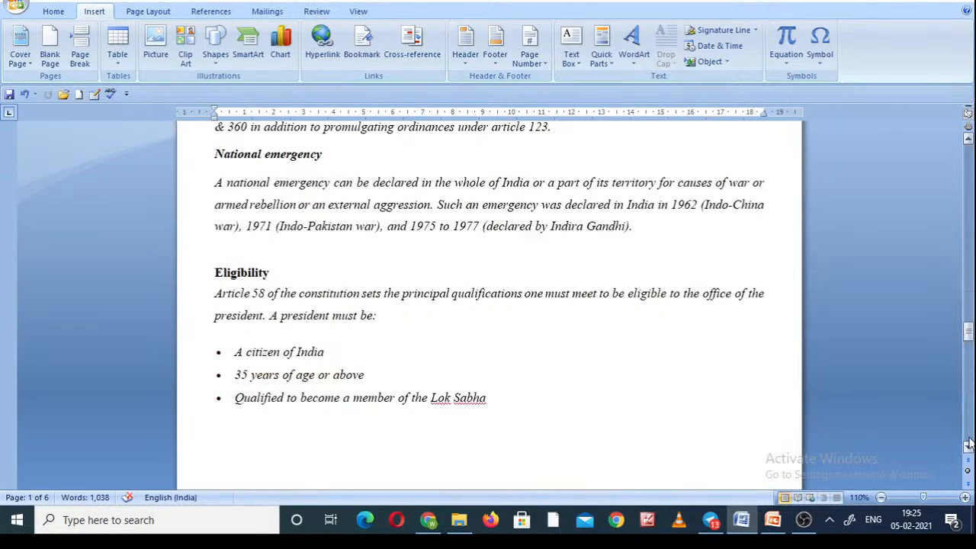
left_click(970, 440)
left_click(971, 387)
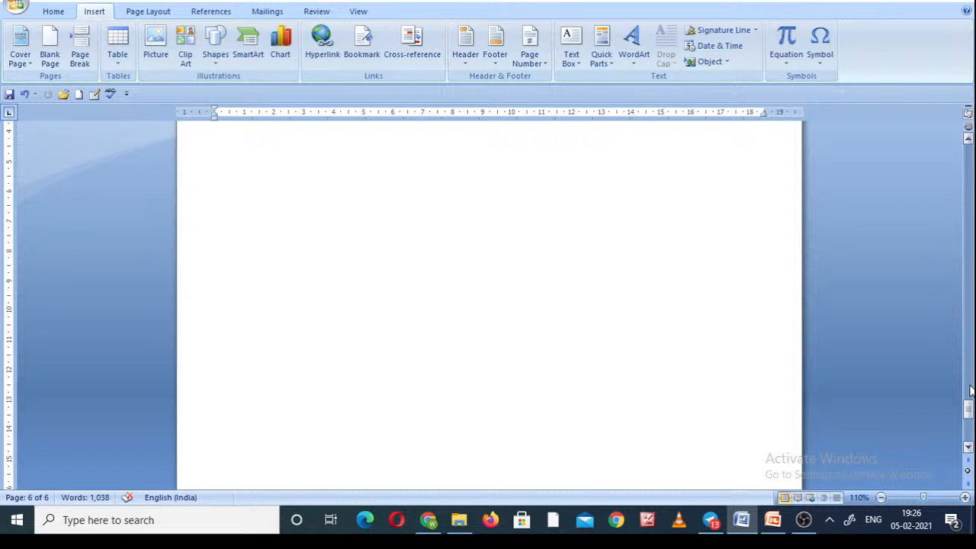
left_click(970, 431)
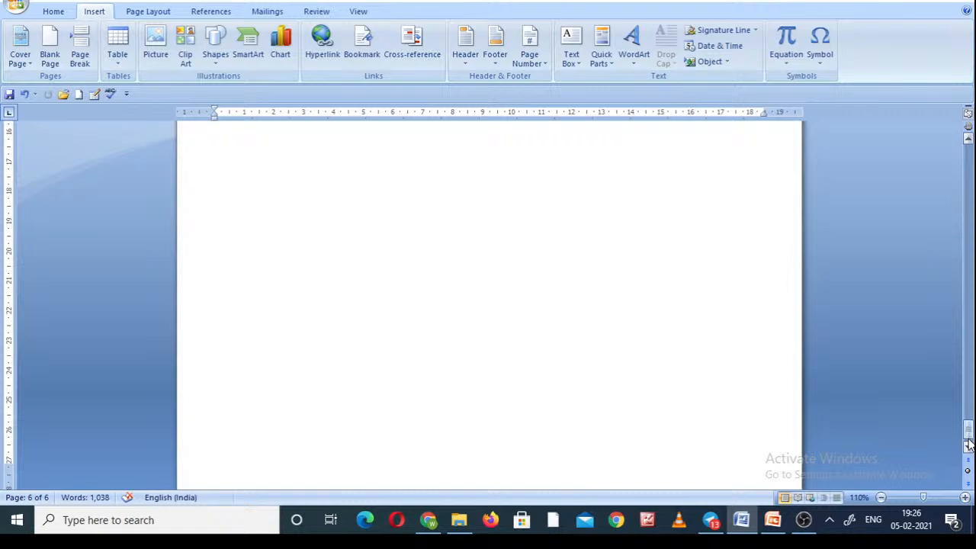
left_click(968, 447)
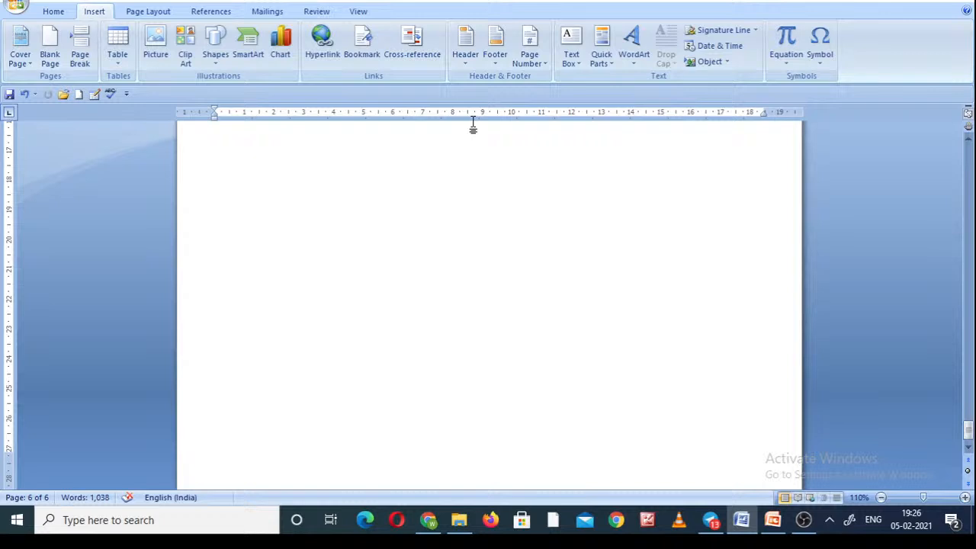
left_click(496, 47)
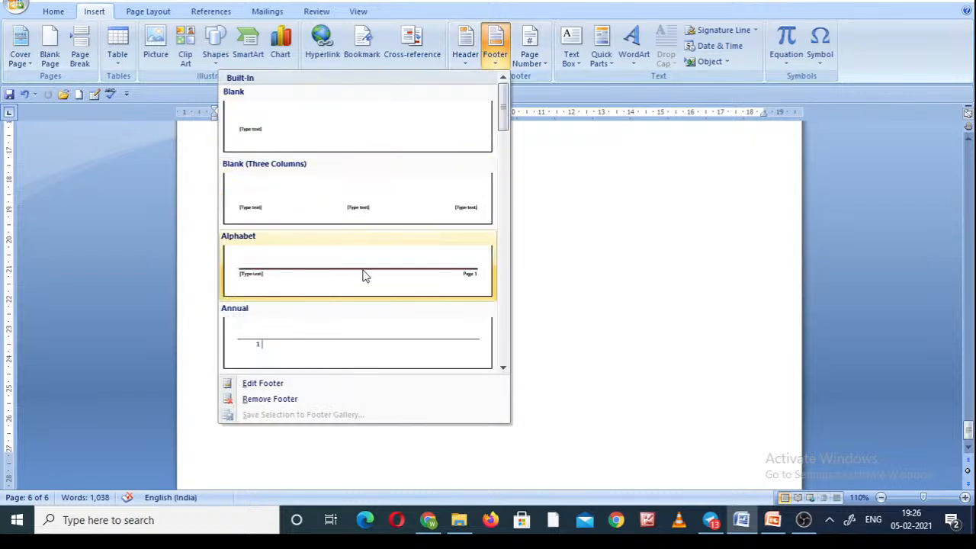
left_click(358, 274)
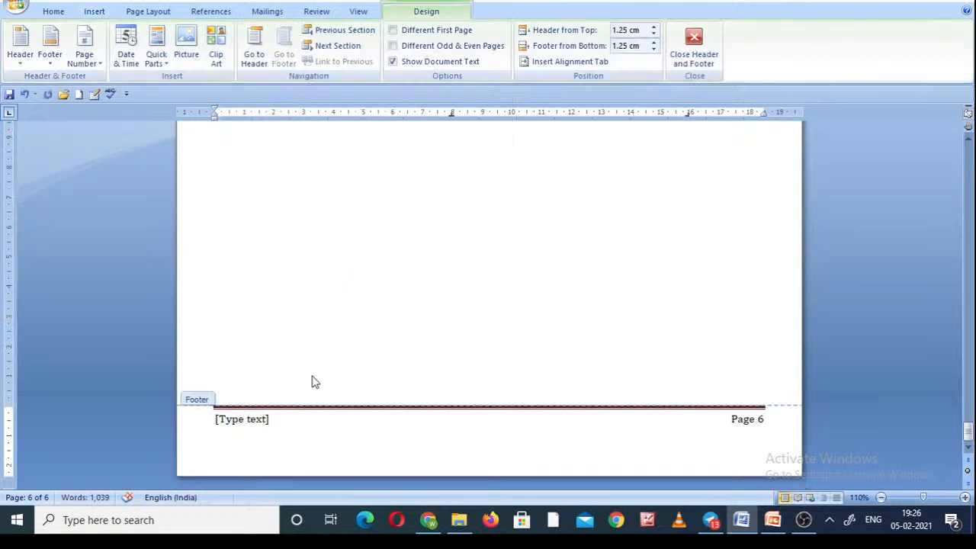
type("Amit")
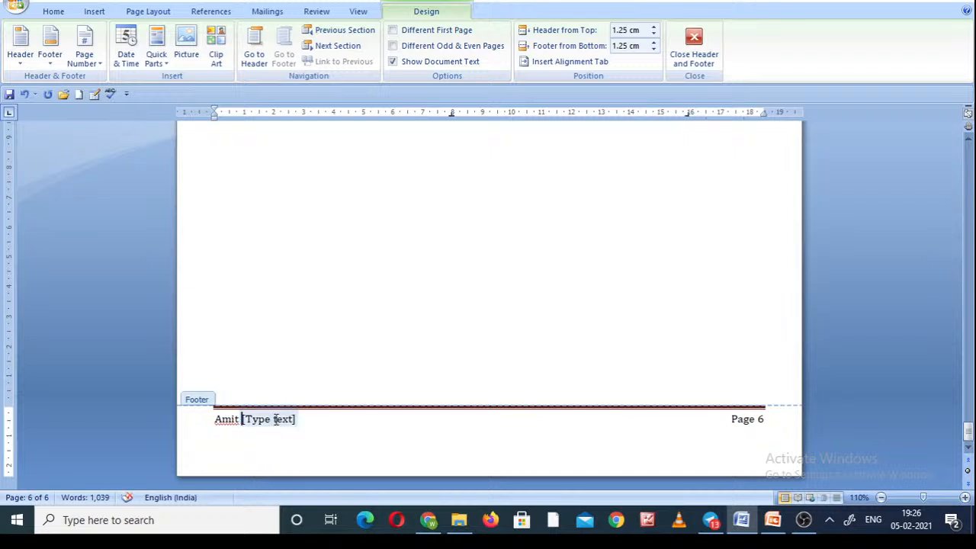
double_click(338, 345)
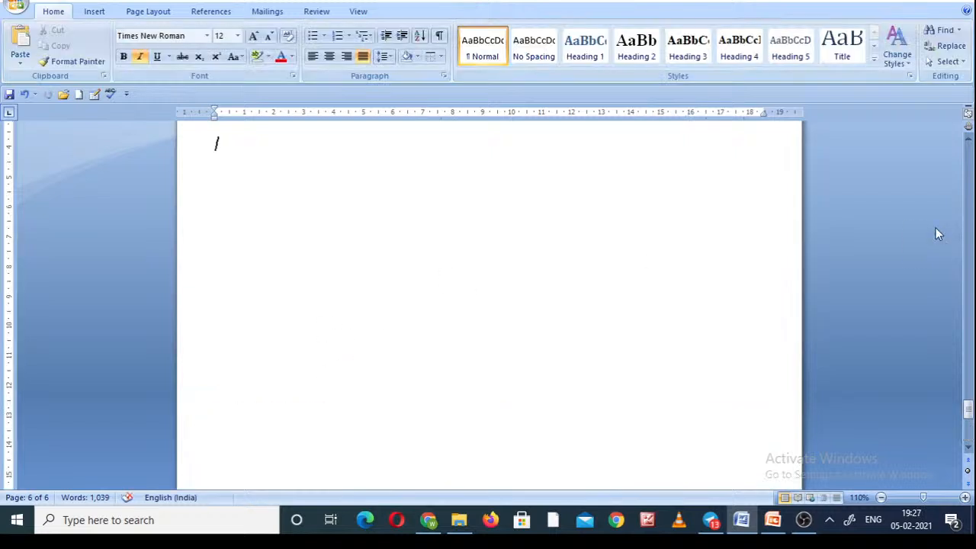
left_click(972, 248)
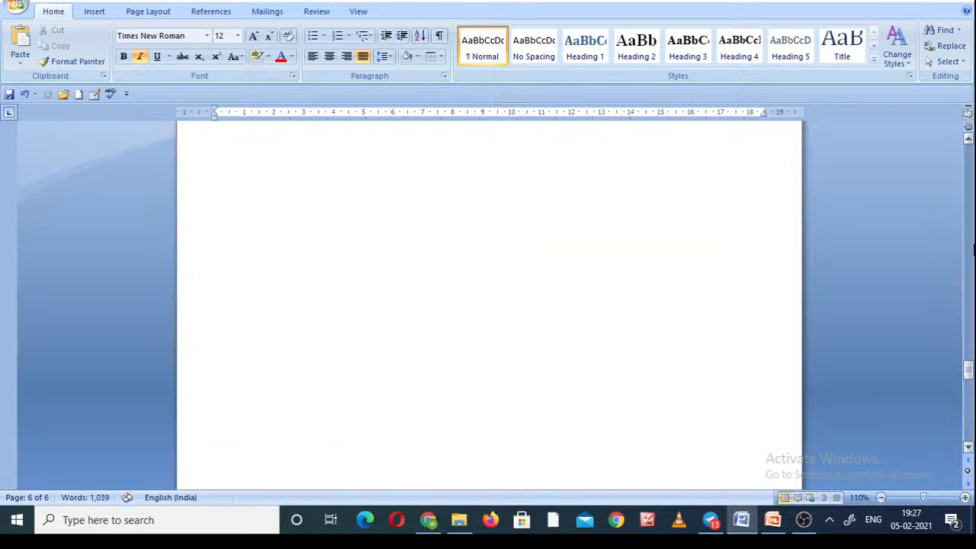
left_click(970, 396)
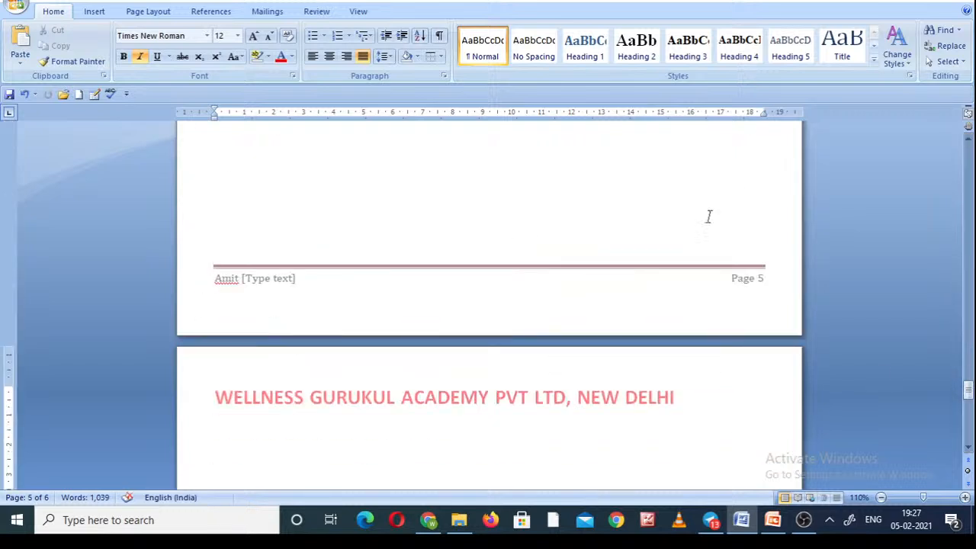
Check the header and footer on the pages from page 5 back to the document's first page, and show the insertion commands.
left_click(972, 192)
left_click(973, 192)
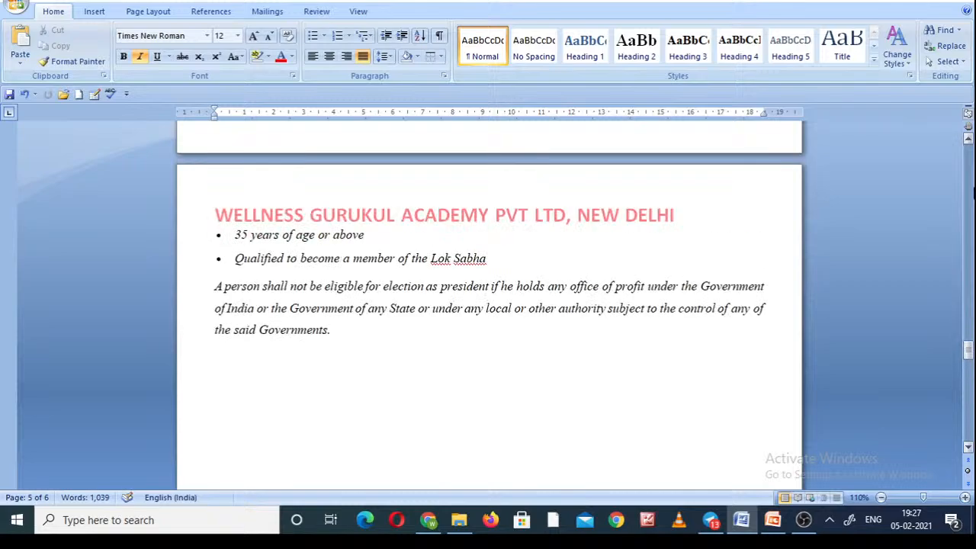
left_click(973, 193)
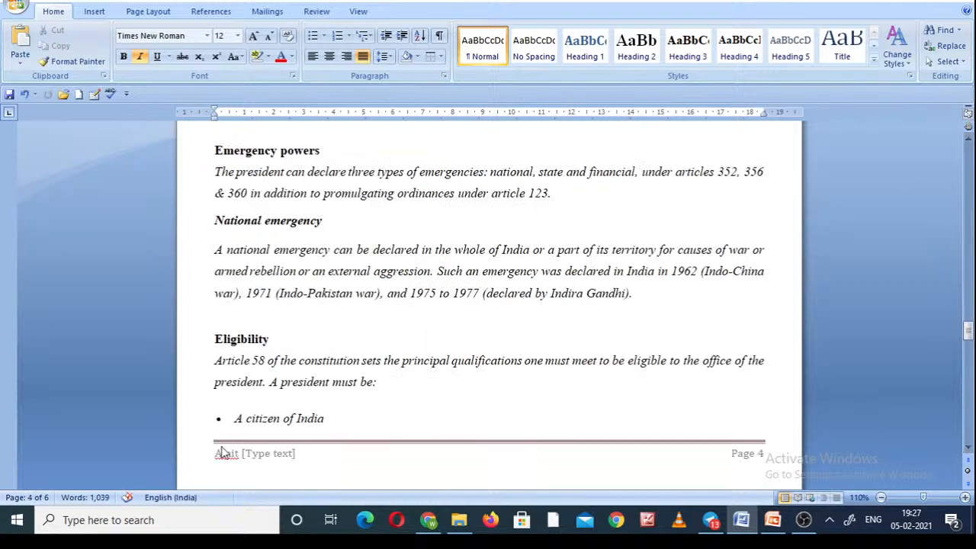
left_click(972, 179)
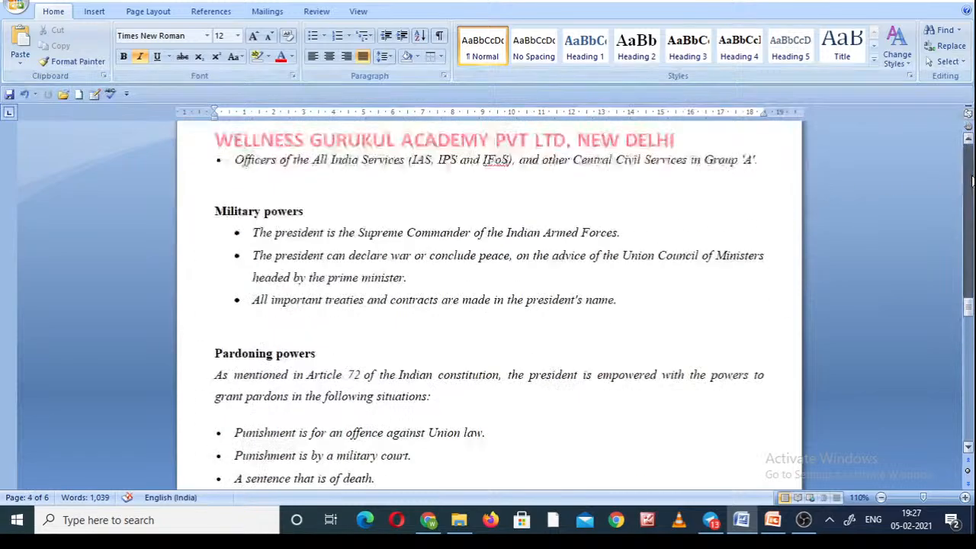
left_click_drag(972, 181, 969, 145)
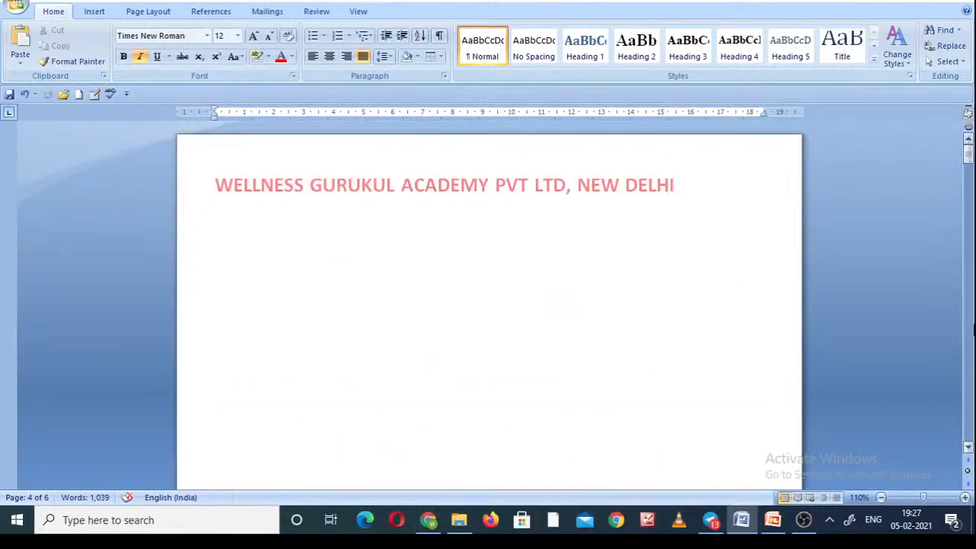
left_click(972, 346)
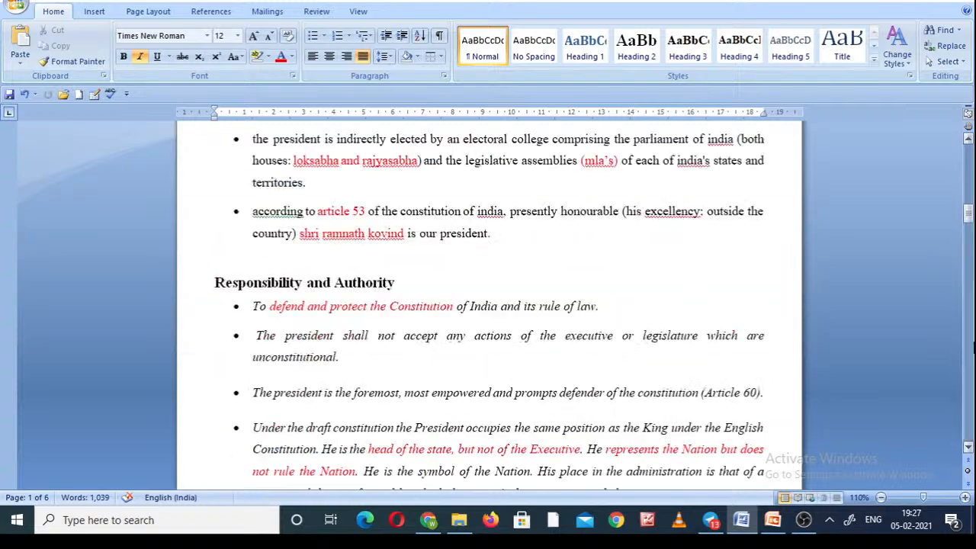
left_click(972, 149)
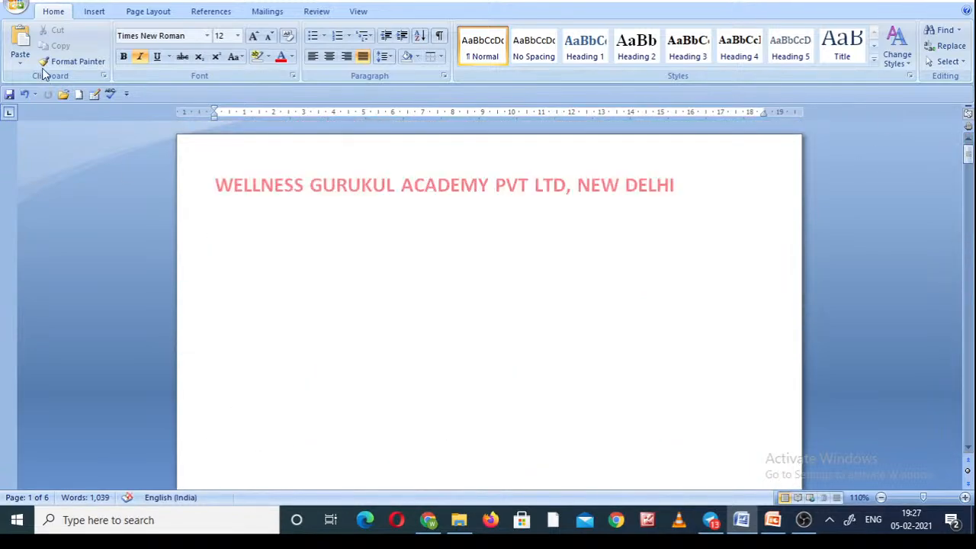
left_click(90, 12)
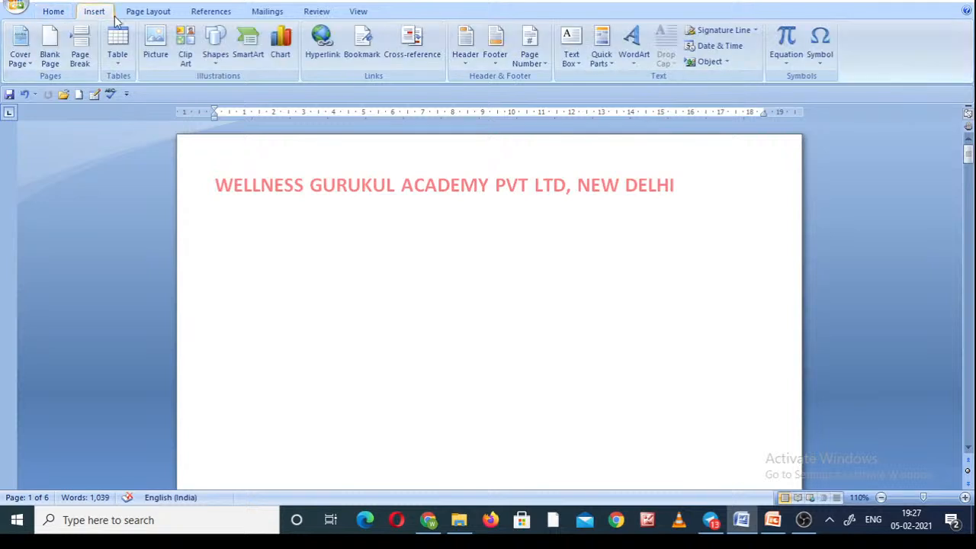
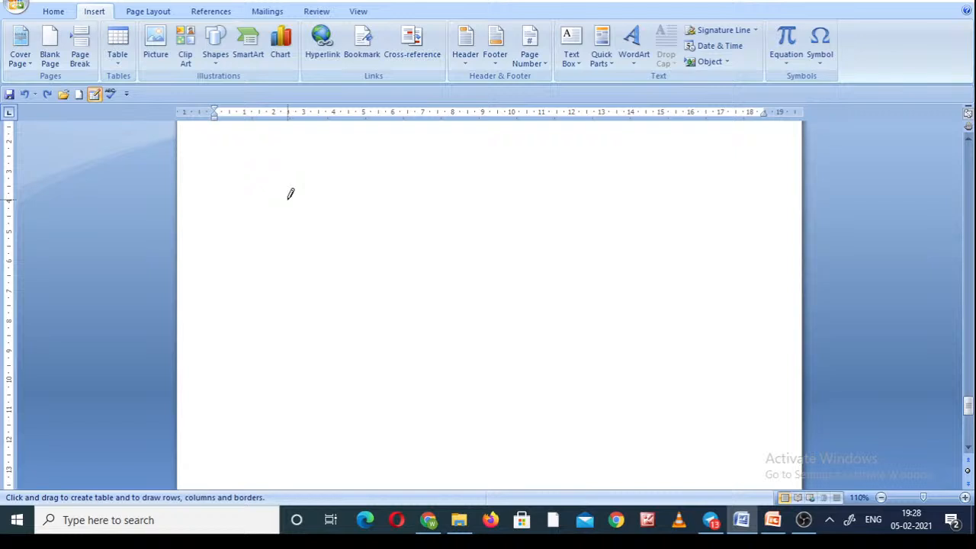
Insert the picture IMG-20200117-WA0039 from the Desktop below the page heading and give it a picture style with a thick black frame.
left_click(24, 95)
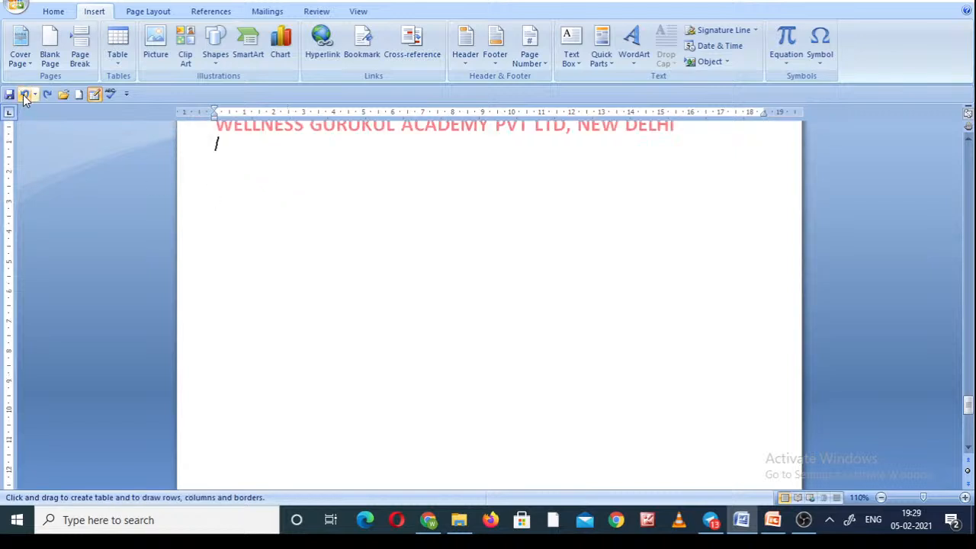
left_click(155, 46)
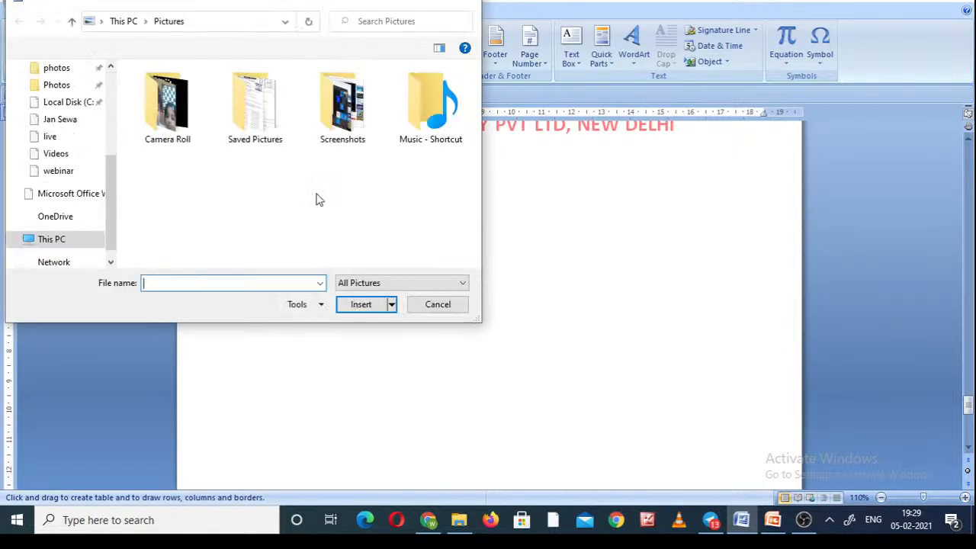
left_click(102, 23)
mouse_move(99, 23)
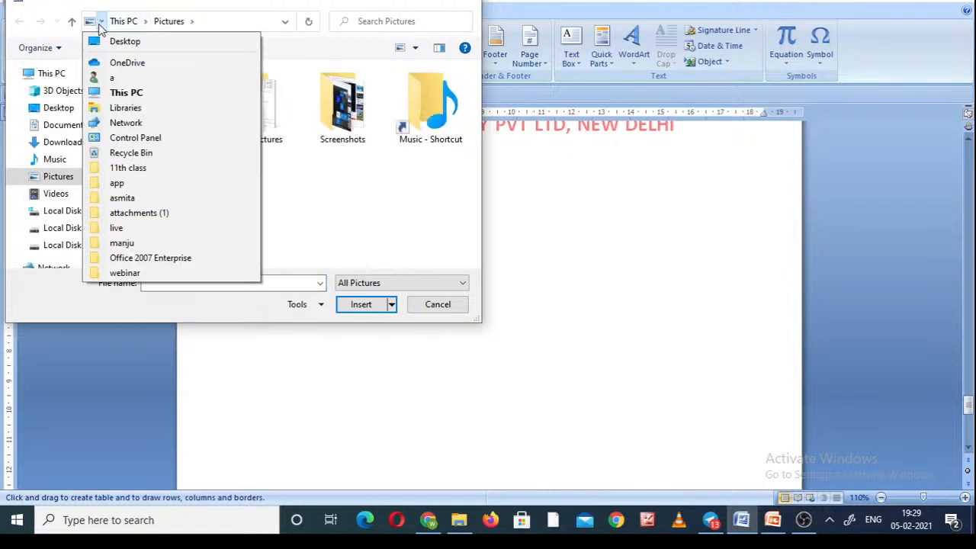
left_click(122, 42)
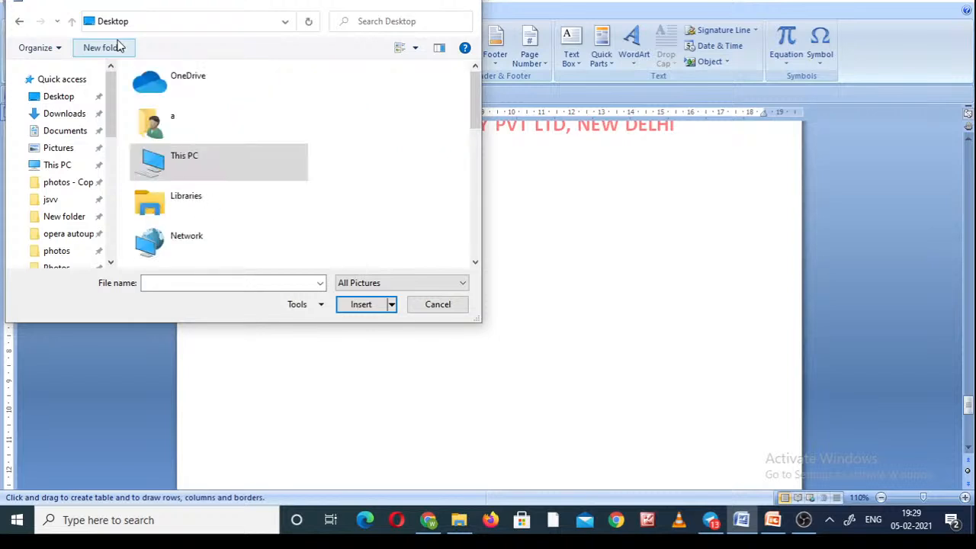
left_click(475, 209)
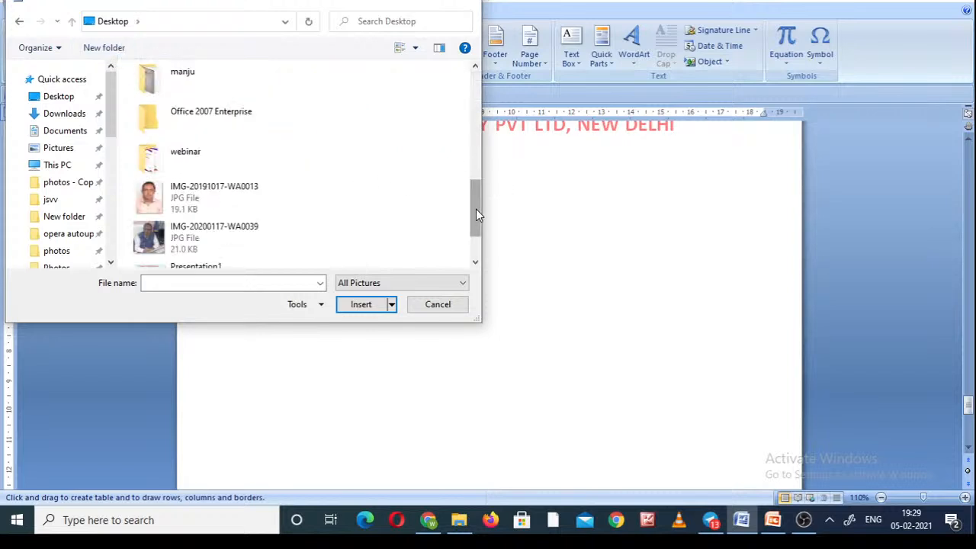
left_click(219, 252)
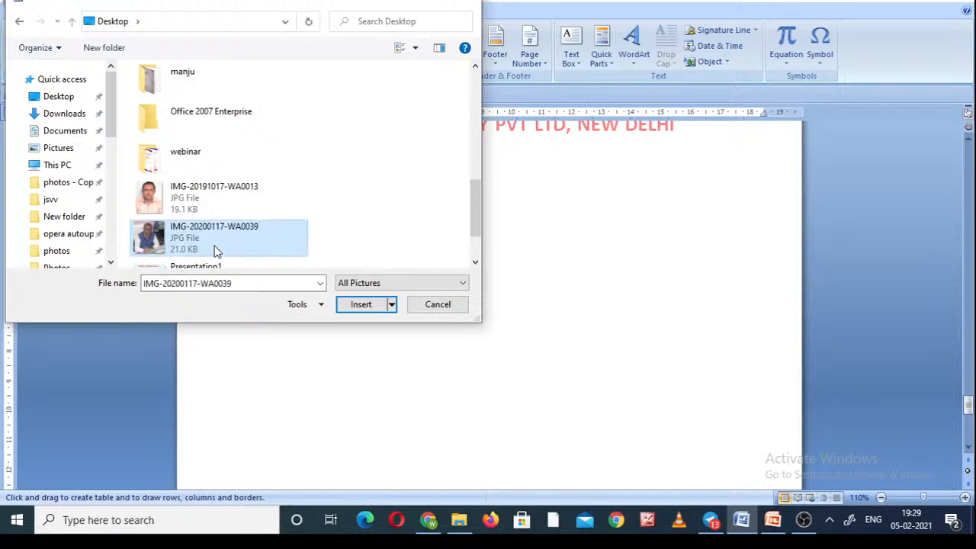
double_click(192, 248)
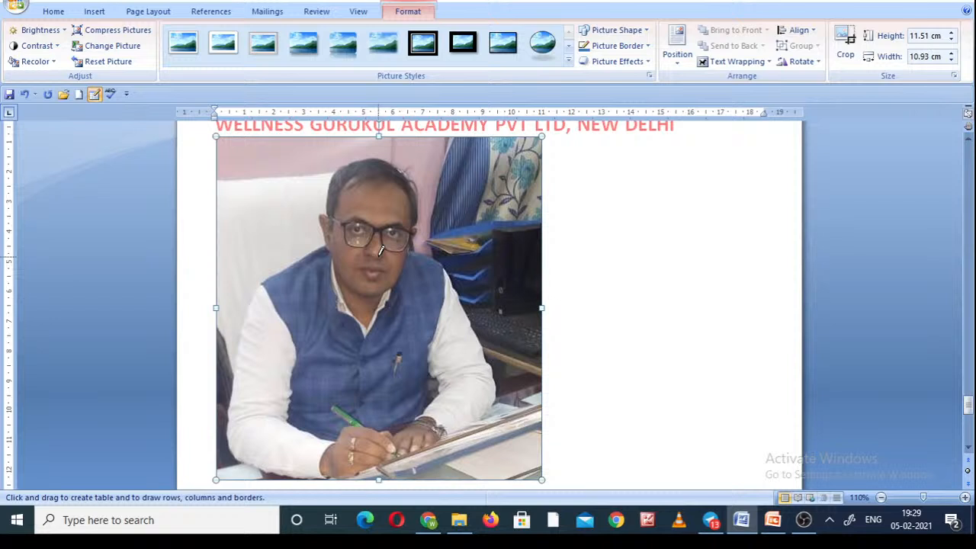
left_click(534, 49)
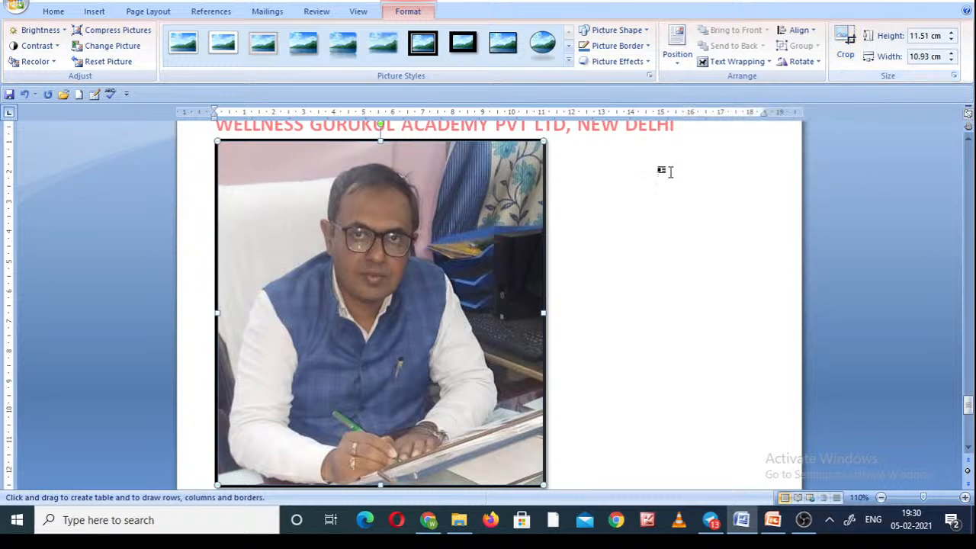
Show the clip art search beside the document and view the available shapes without choosing one.
left_click(133, 14)
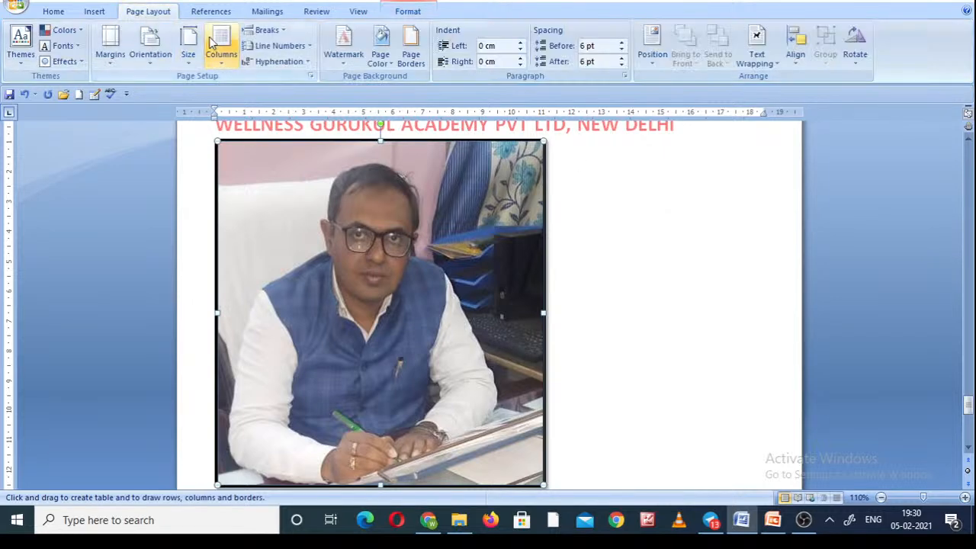
left_click(92, 12)
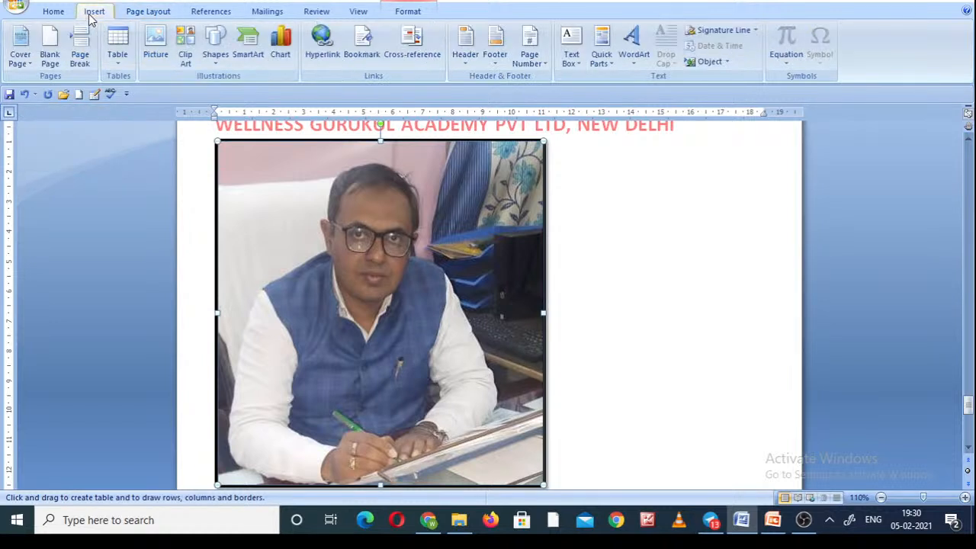
left_click(184, 42)
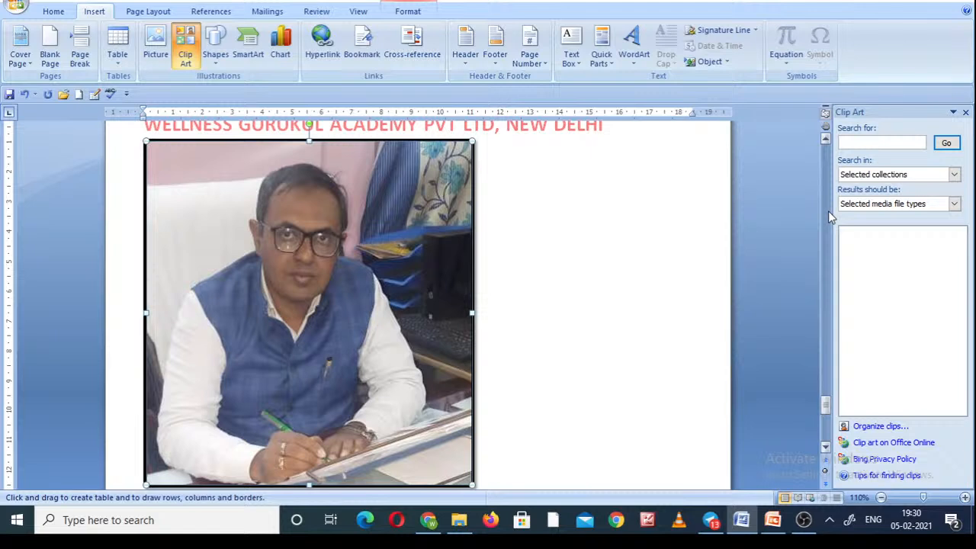
left_click(214, 66)
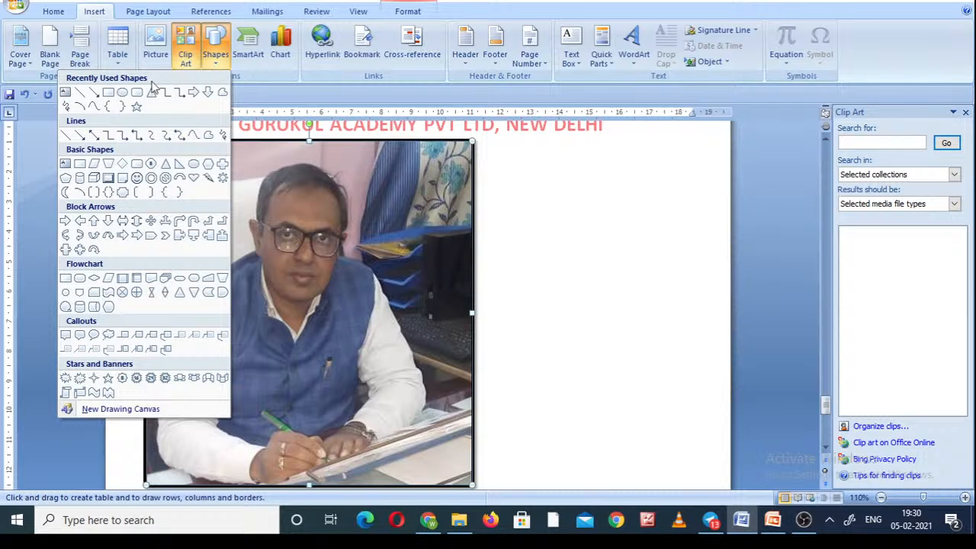
left_click(532, 276)
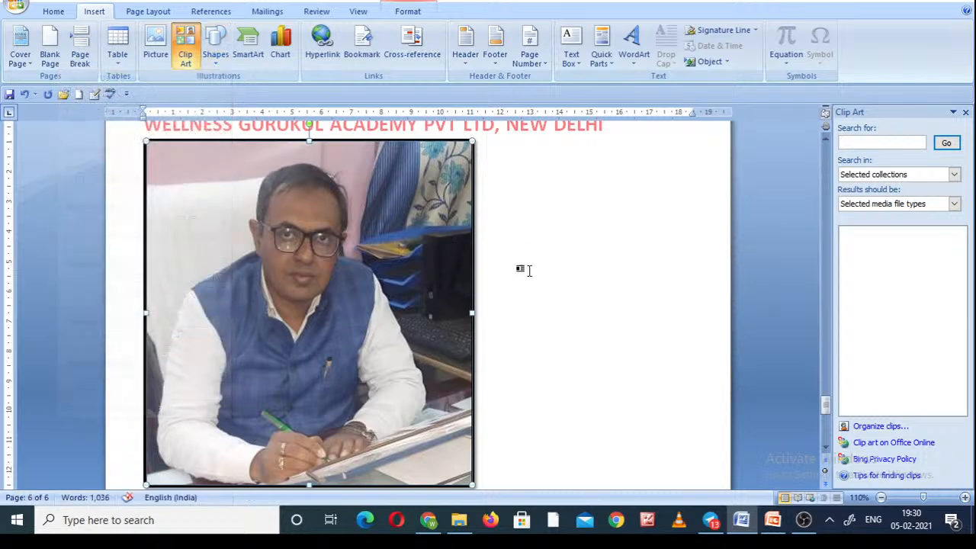
Draw a horizontal line arrow about 4.5 cm long in the empty area below the picture on page 6.
scroll(145, 457, "down", 3)
scroll(144, 458, "down", 6)
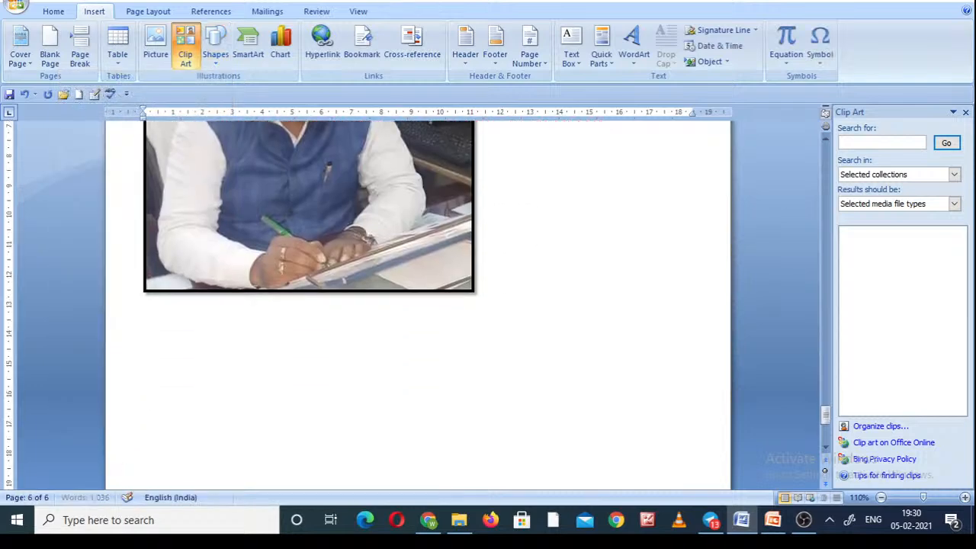
scroll(145, 459, "down", 4)
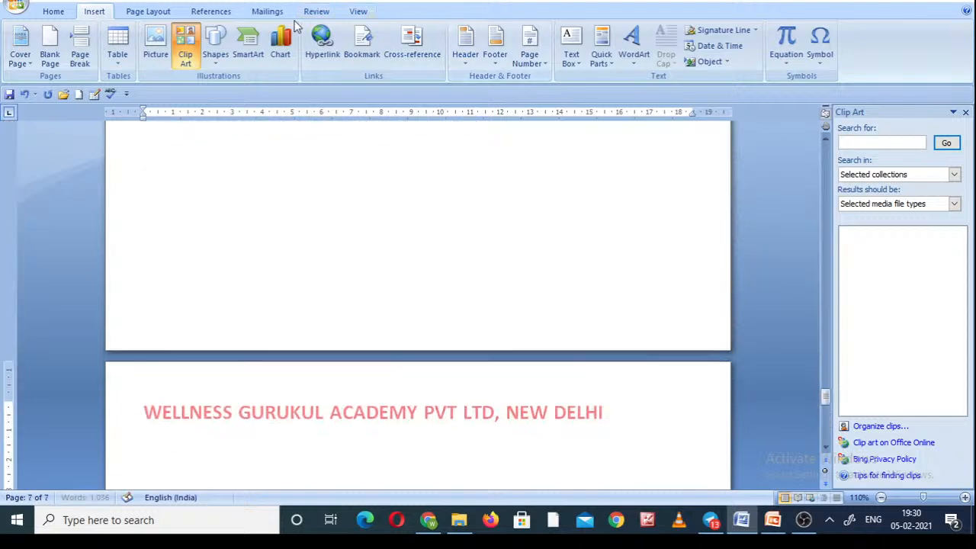
left_click(216, 61)
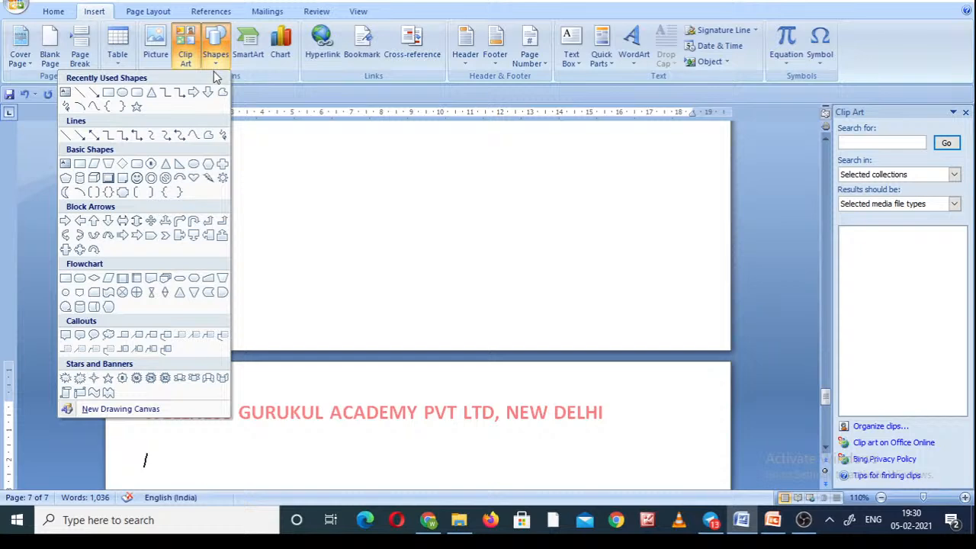
left_click(94, 94)
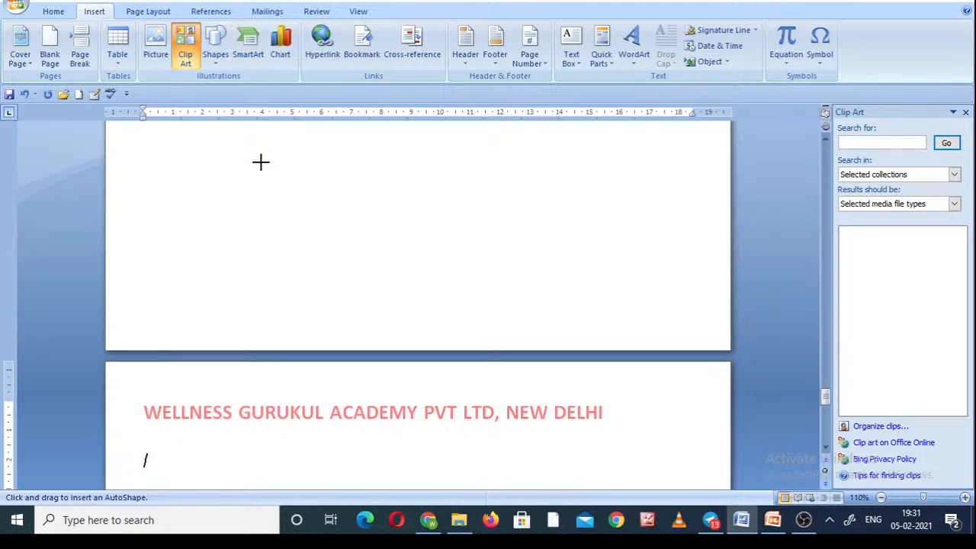
left_click_drag(260, 162, 394, 163)
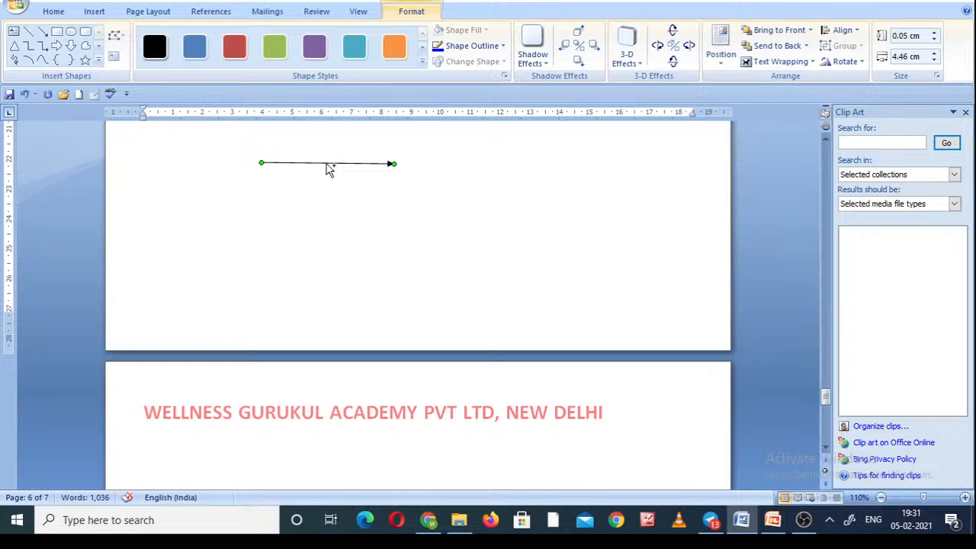
Duplicate the horizontal arrow four times to make a staggered stack of five arrows.
key("ctrl+d")
key("ctrl+d")
key("ctrl+d")
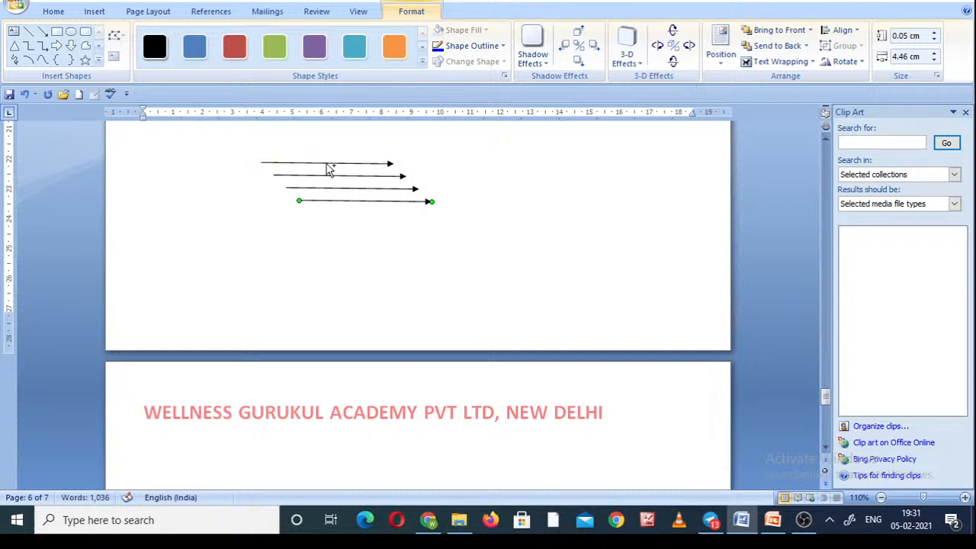
key("ctrl+d")
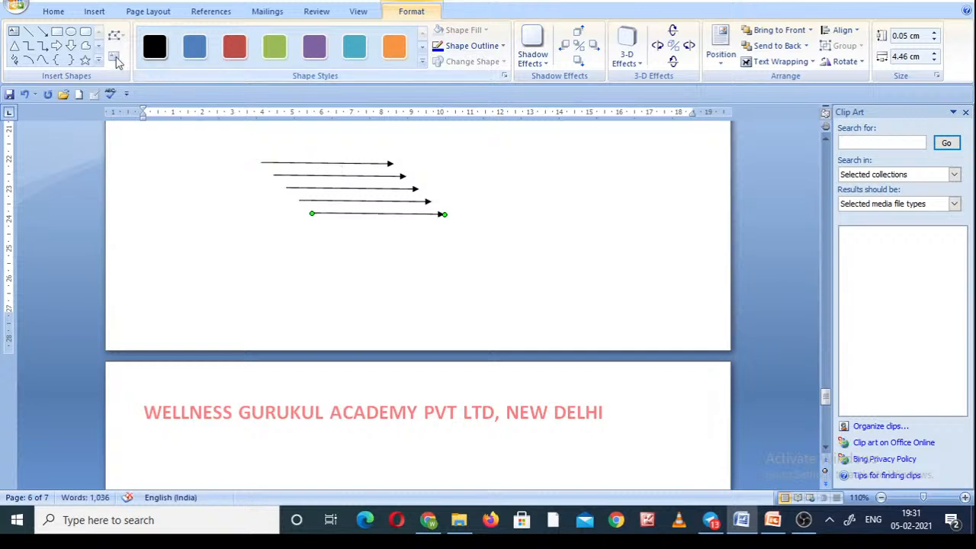
Draw a Down Arrow block shape about 7.7 cm tall and 2 cm wide in the middle of page 7.
left_click(95, 12)
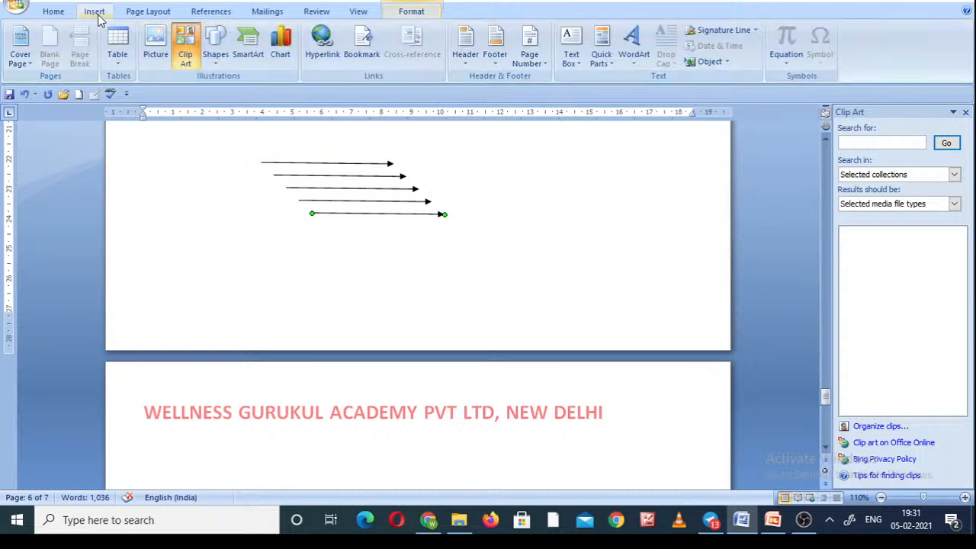
left_click(215, 47)
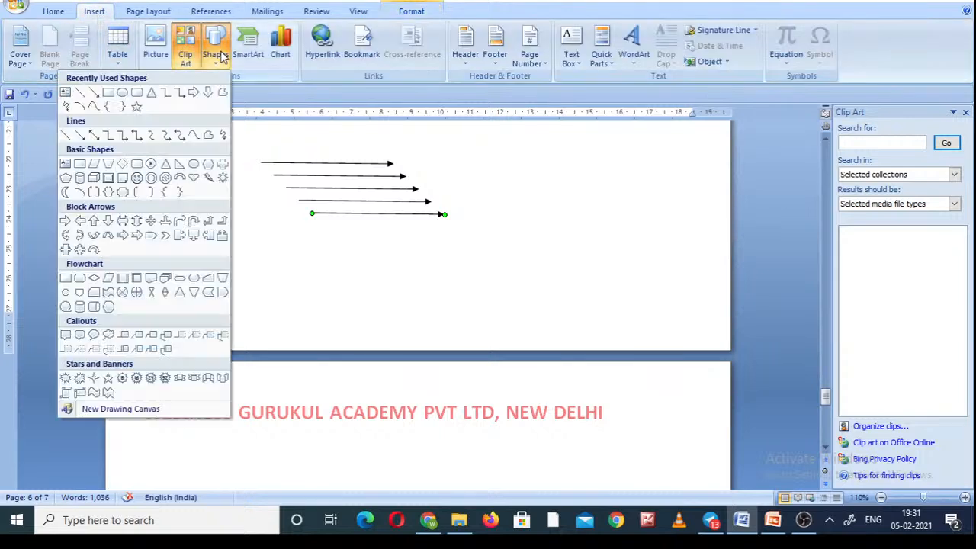
left_click(109, 221)
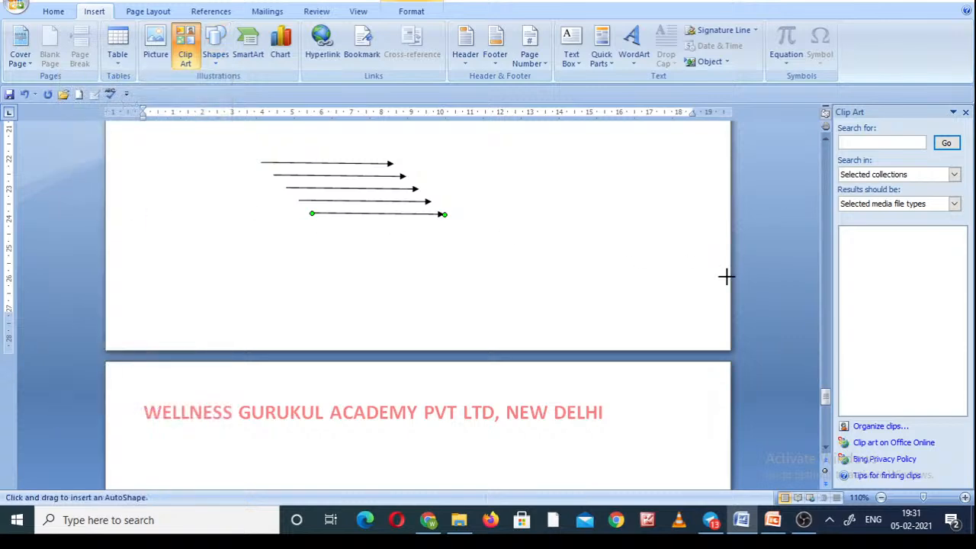
left_click(826, 430)
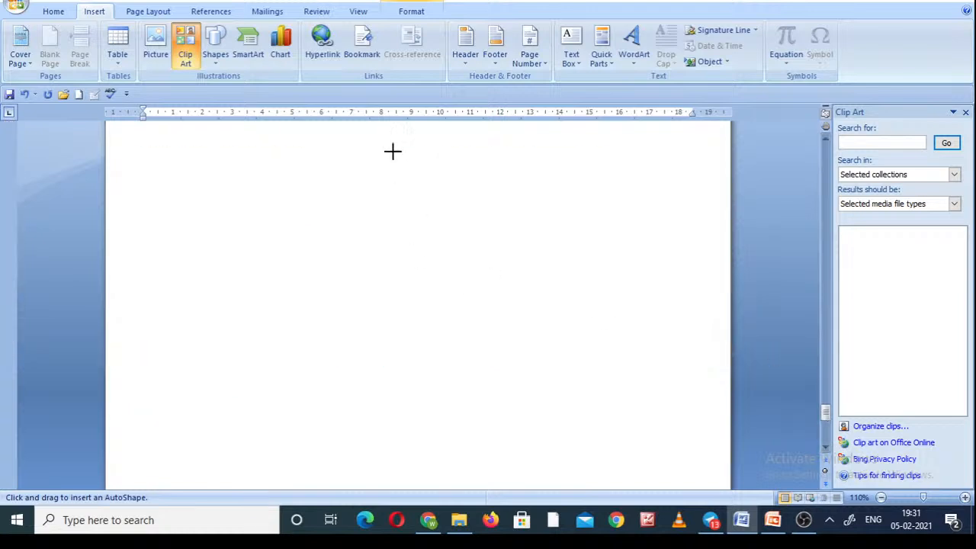
left_click_drag(402, 164, 463, 394)
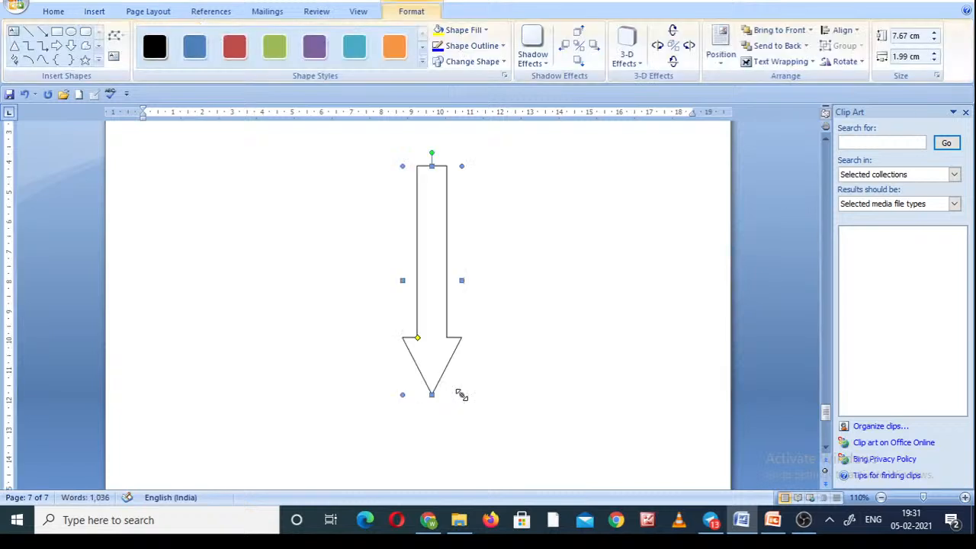
Apply the orange shape style to the down arrow, enlarge it to about 10.1 cm tall and 3.2 cm wide, and deselect it.
left_click(272, 49)
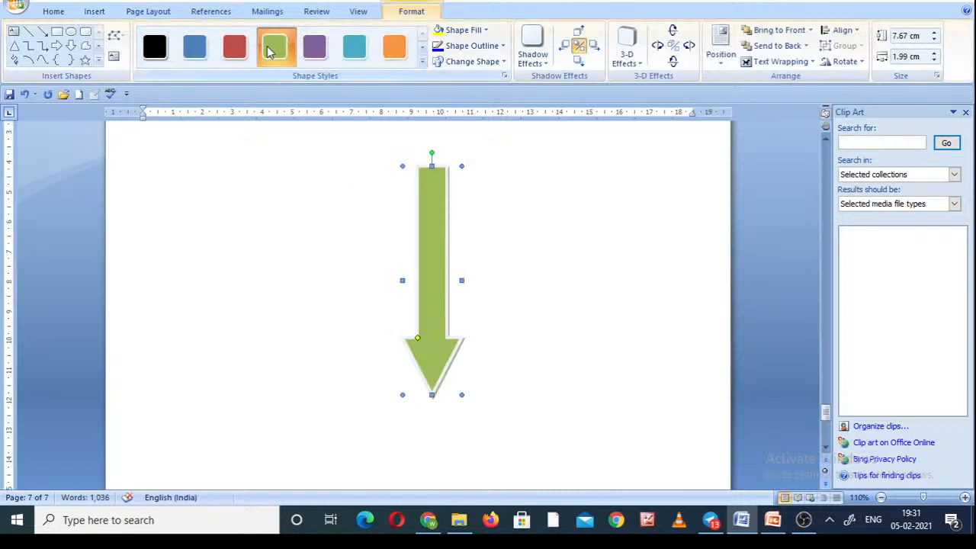
left_click(396, 49)
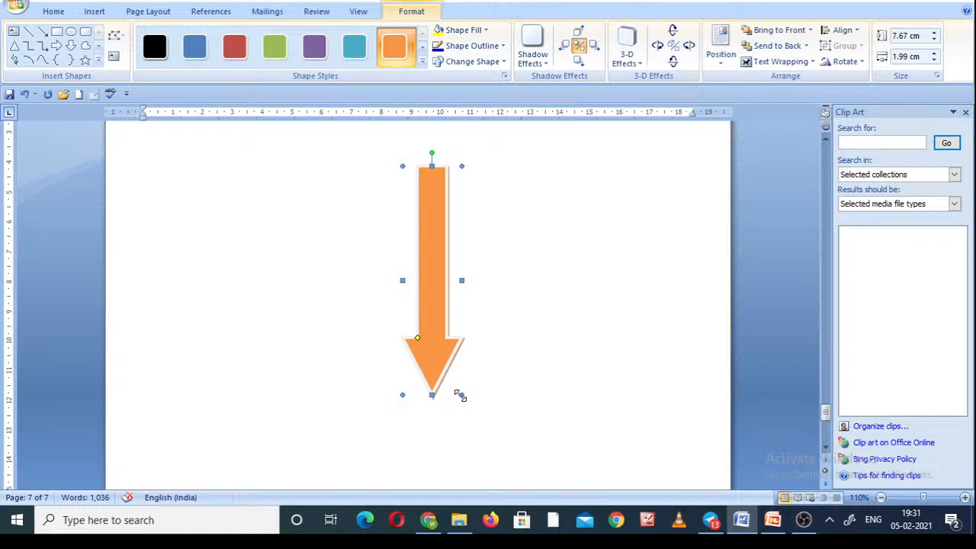
left_click_drag(460, 395, 498, 467)
right_click(497, 467)
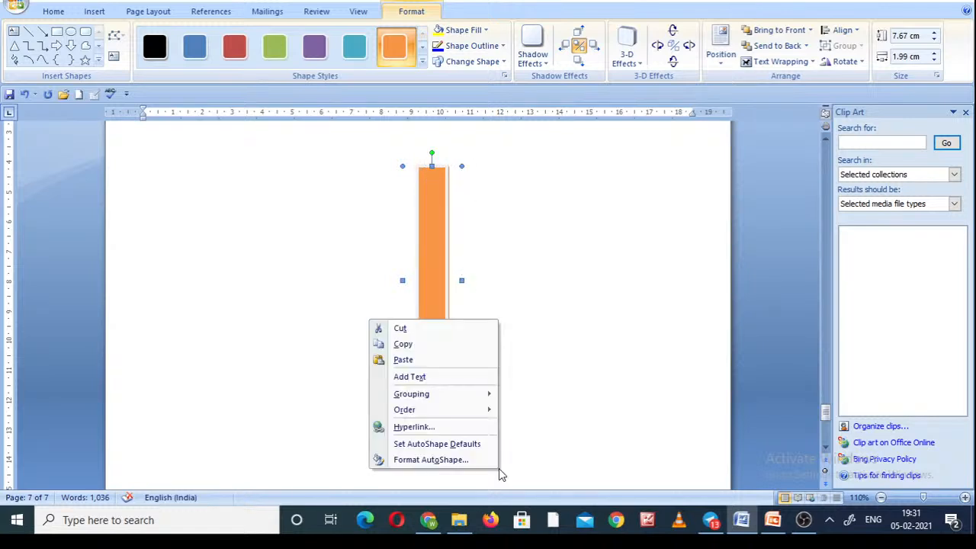
left_click(510, 394)
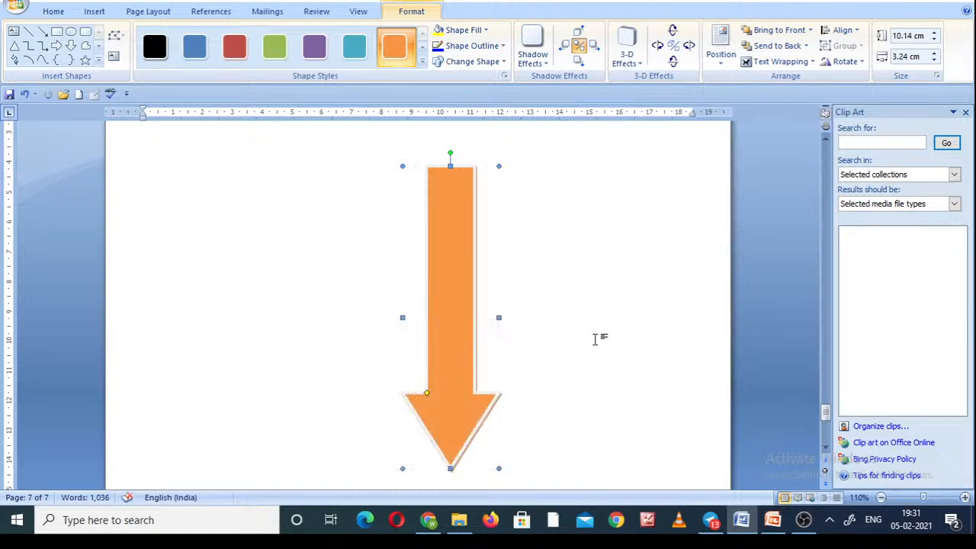
scroll(603, 334, "up", 1)
left_click(602, 334)
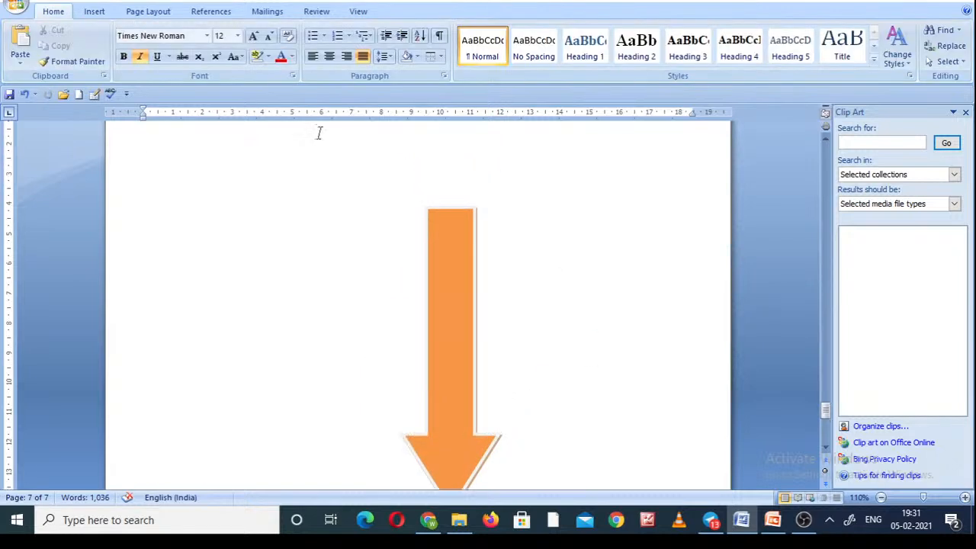
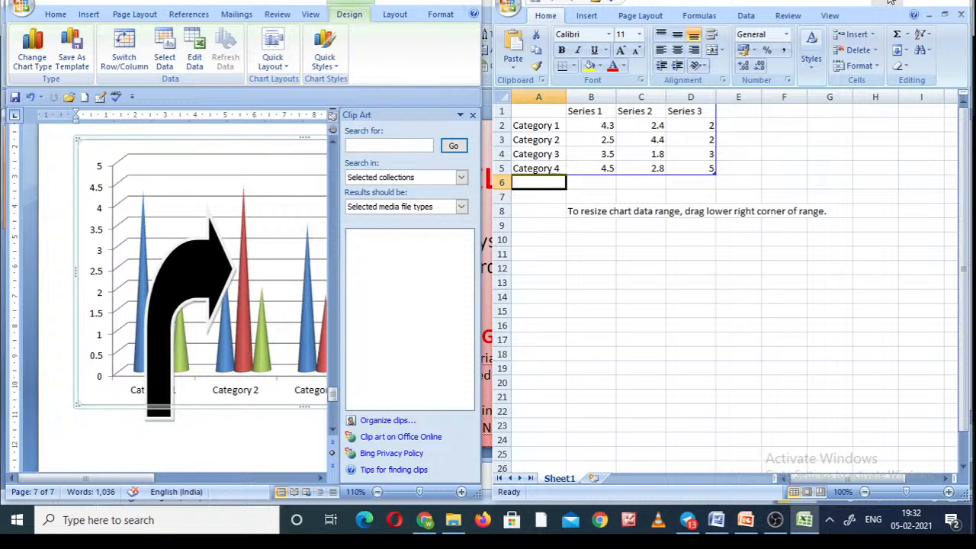
Minimize the chart's data worksheet and maximize the document window.
left_click(891, 3)
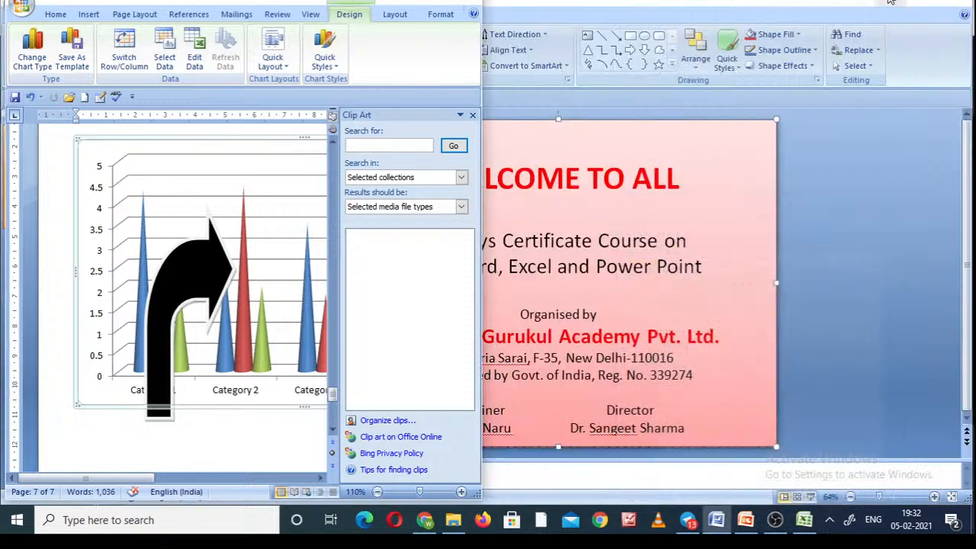
double_click(435, 4)
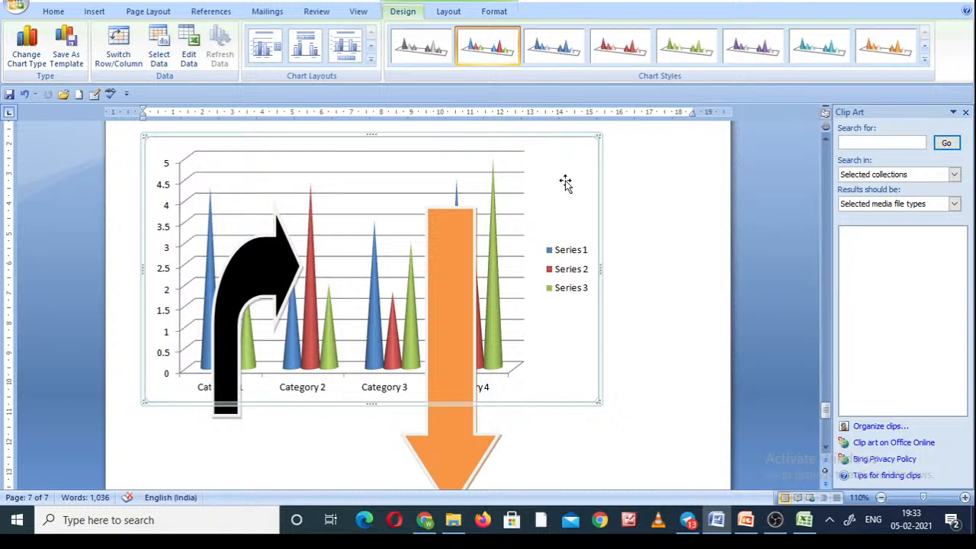
Browse the built-in text box designs from the simple box through the quote and sidebar styles, without inserting one.
left_click(95, 13)
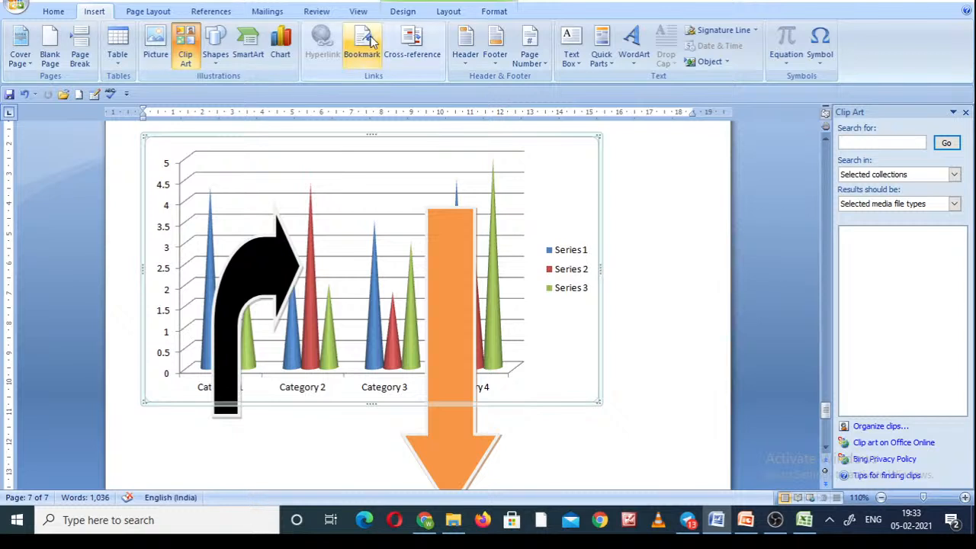
left_click(581, 60)
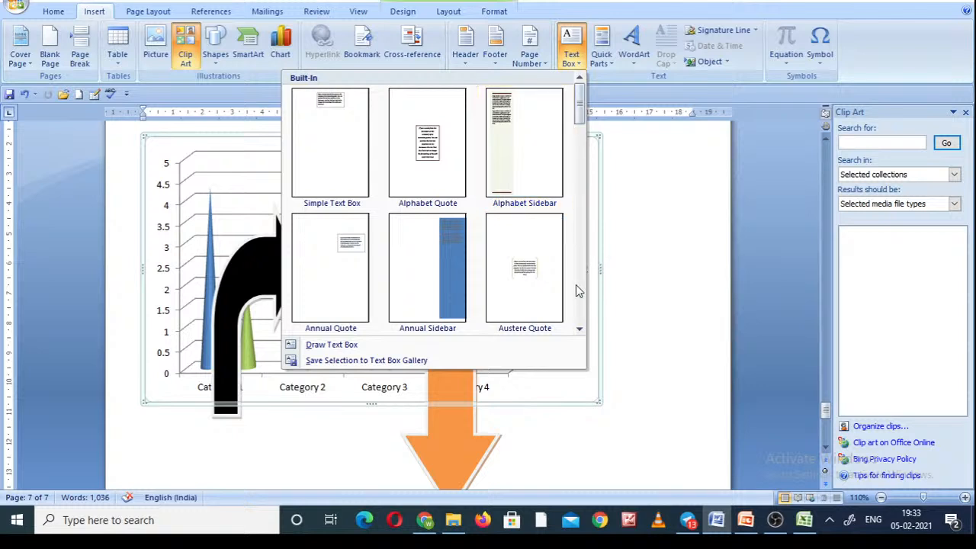
scroll(582, 291, "down", 10)
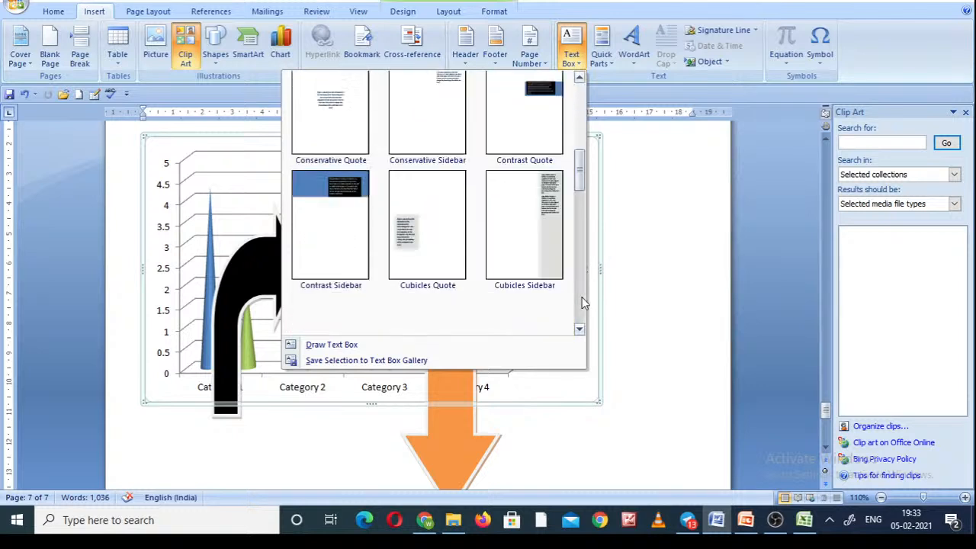
left_click(582, 297)
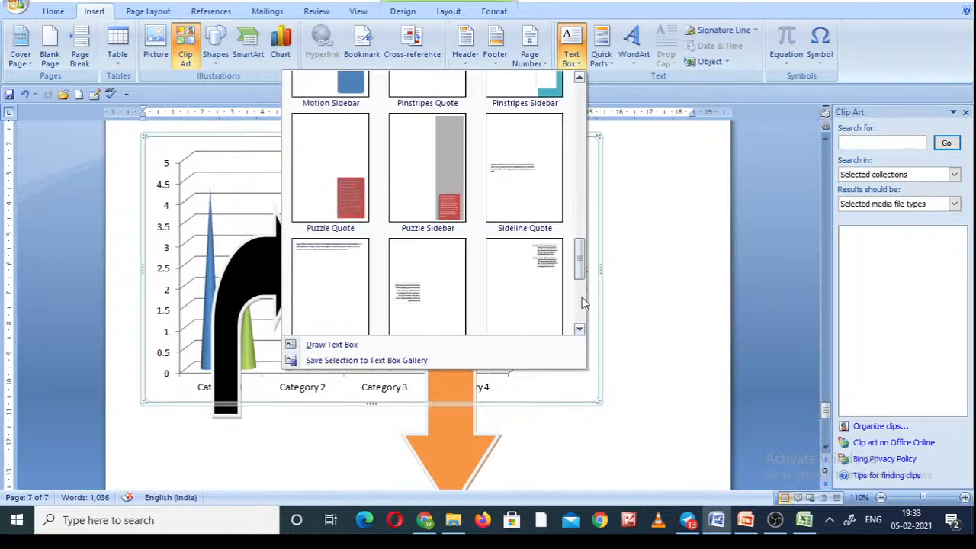
left_click(581, 104)
left_click(584, 111)
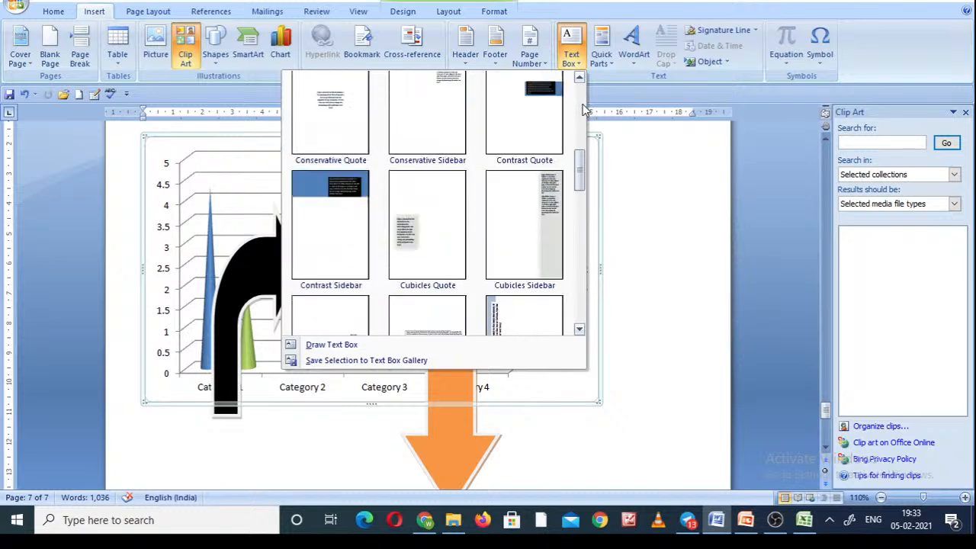
left_click(639, 211)
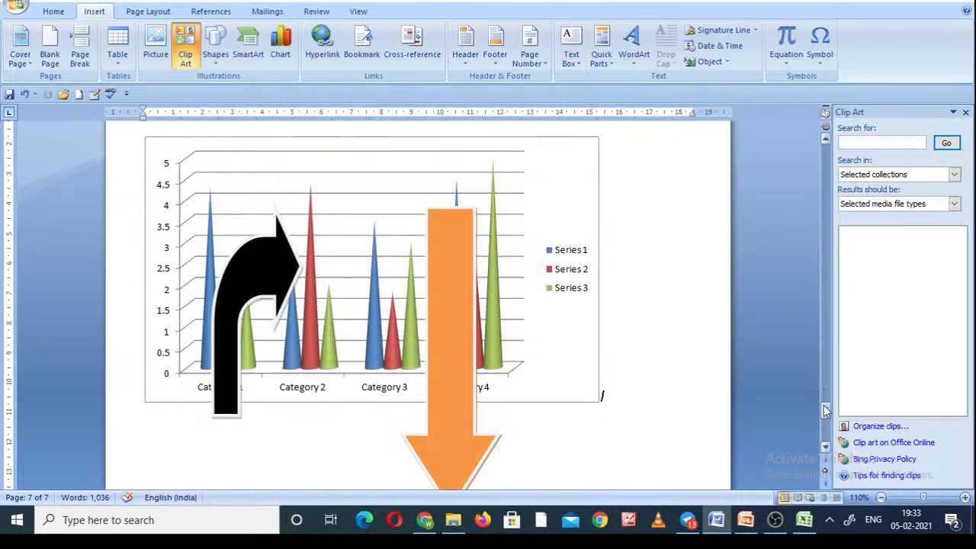
Try to insert a new blank equation in the empty area below the chart on page 7.
left_click(824, 429)
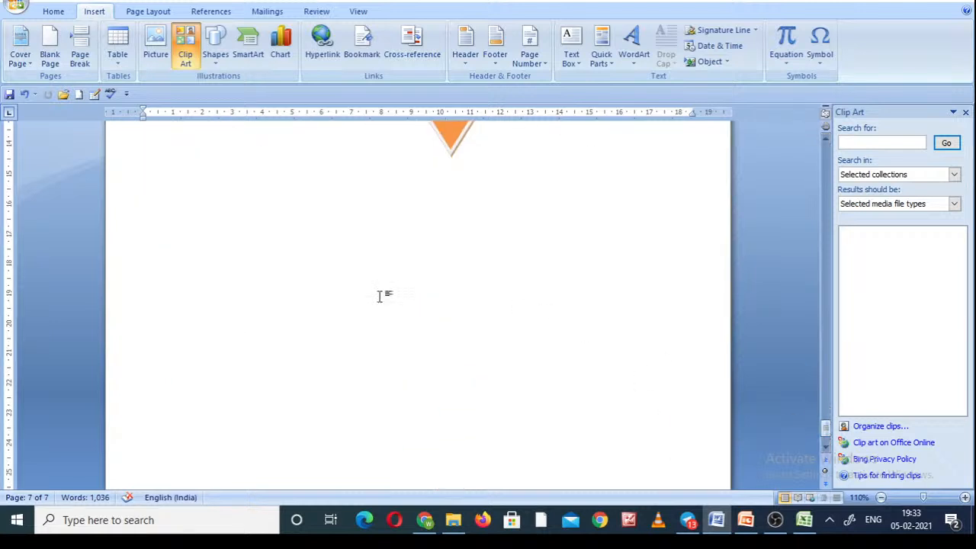
left_click(307, 295)
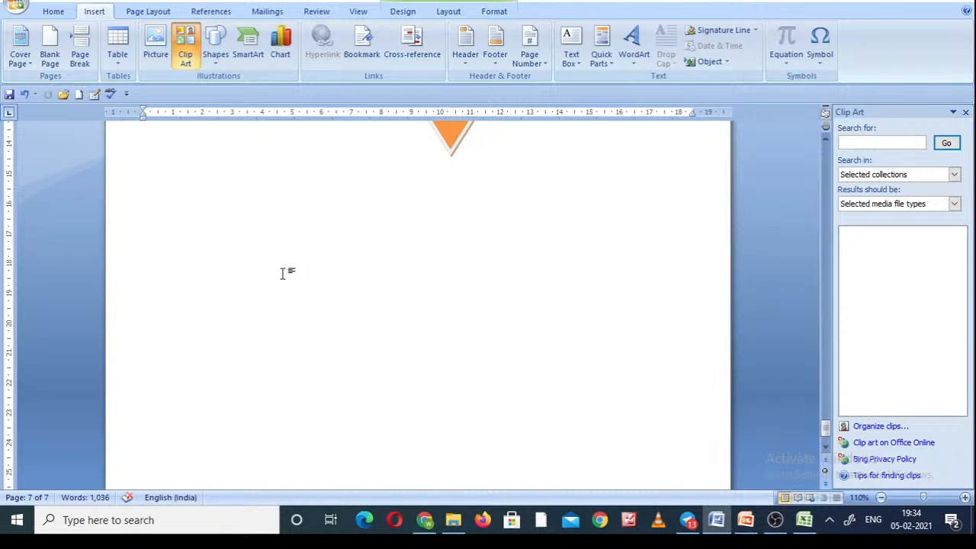
left_click(787, 67)
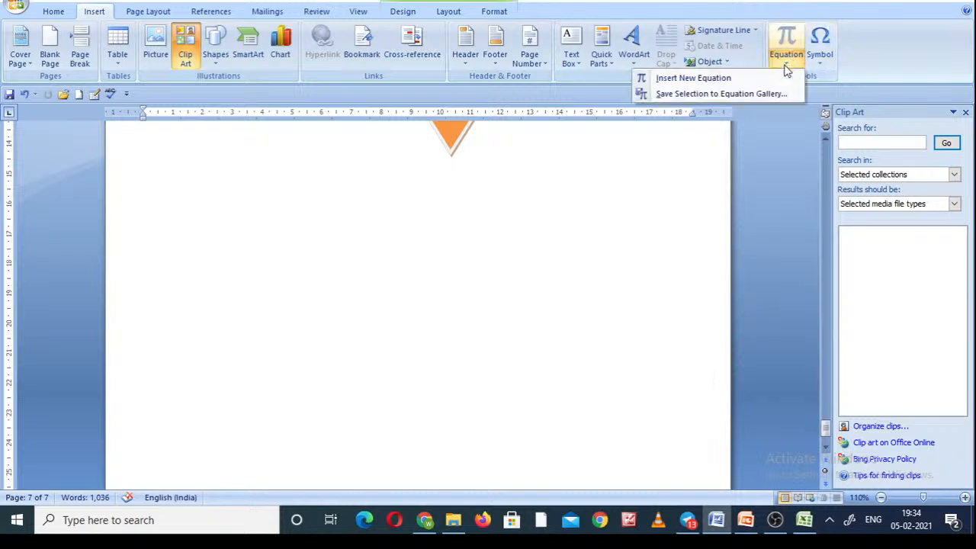
left_click(706, 80)
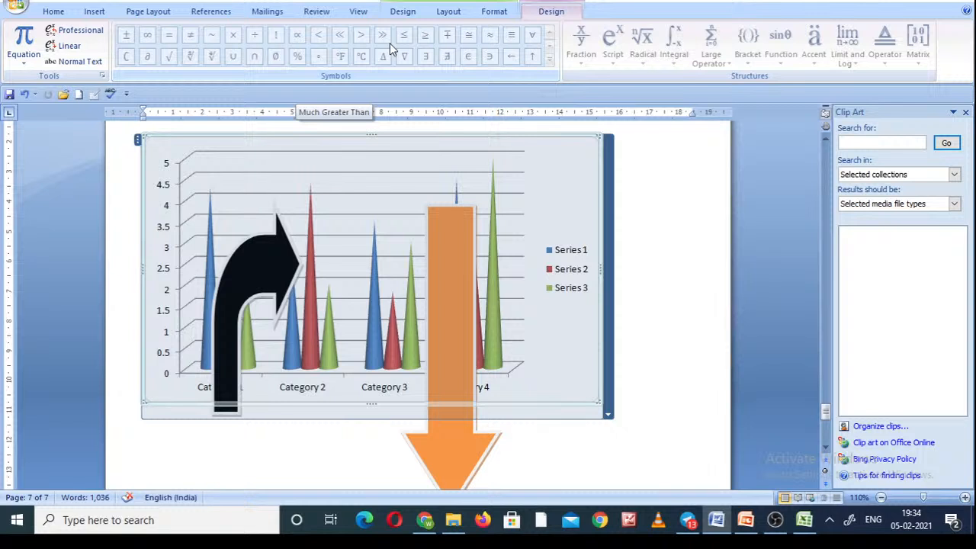
left_click(137, 13)
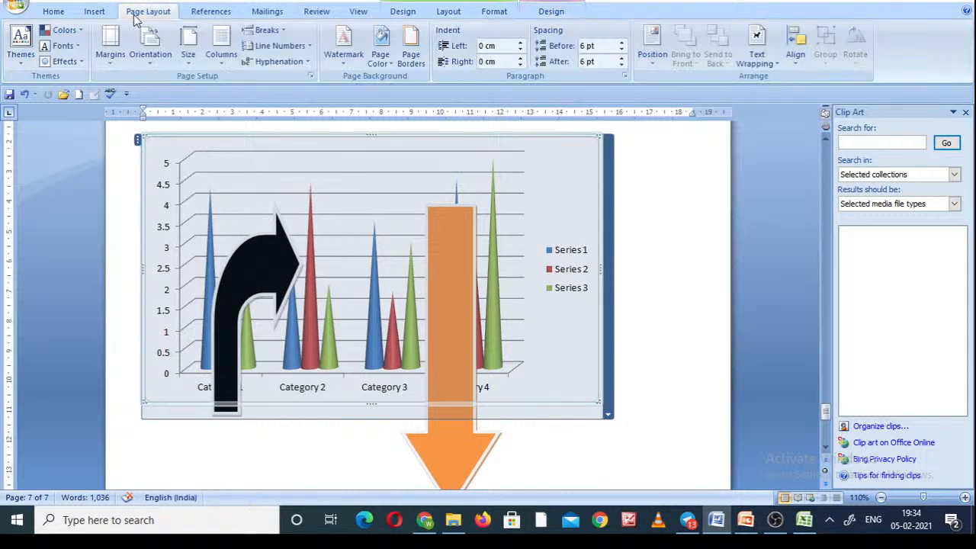
left_click(94, 11)
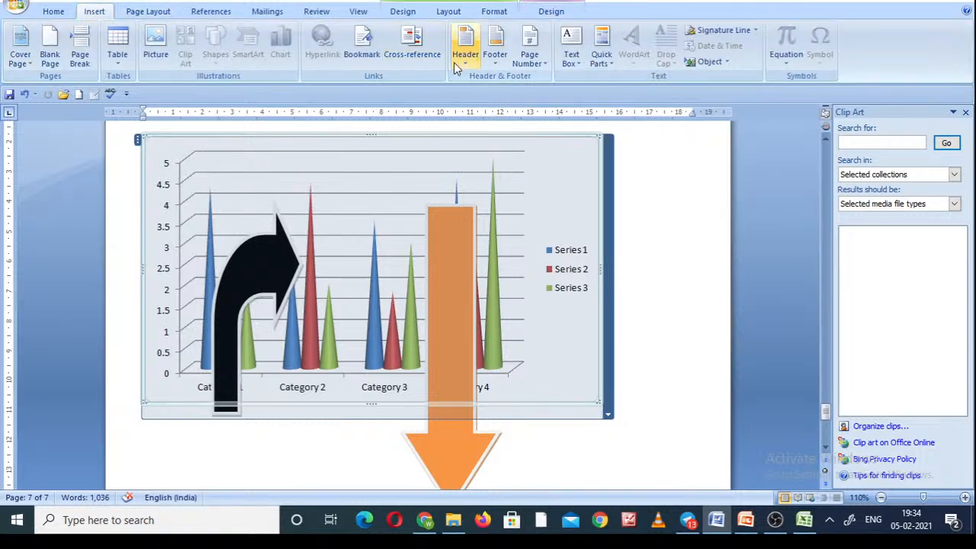
left_click(652, 213)
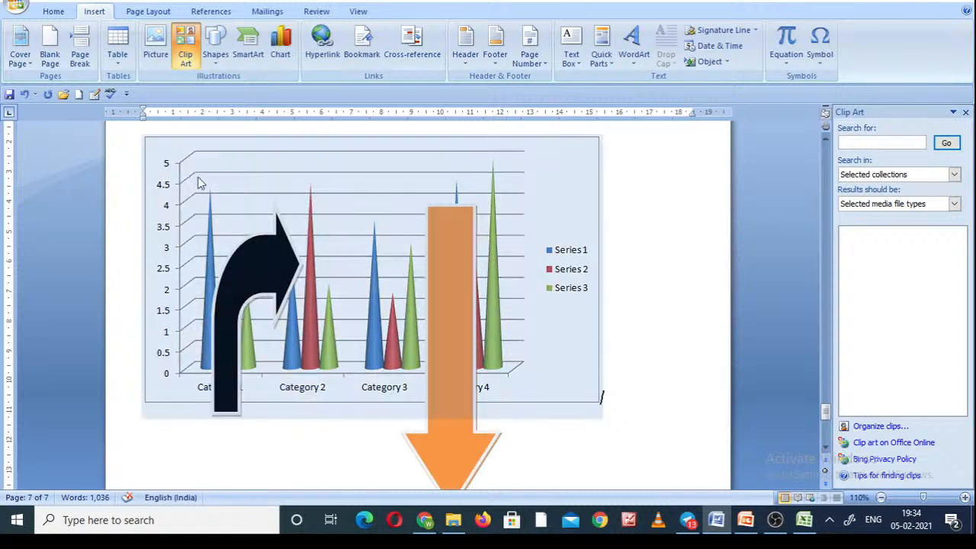
Undo the equation, chart, arrow and picture insertions back to the selected bulleted paragraphs on page 1.
left_click(24, 98)
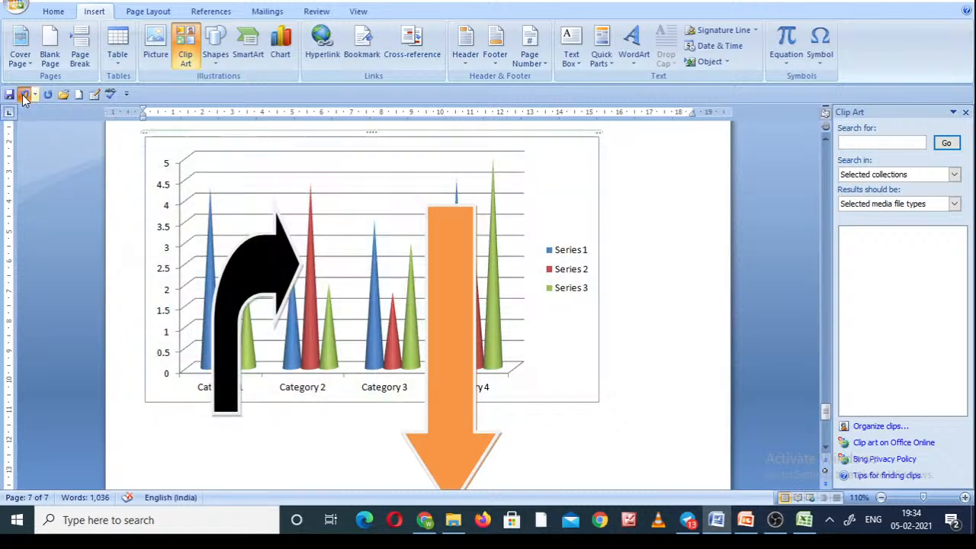
left_click(25, 98)
left_click(25, 97)
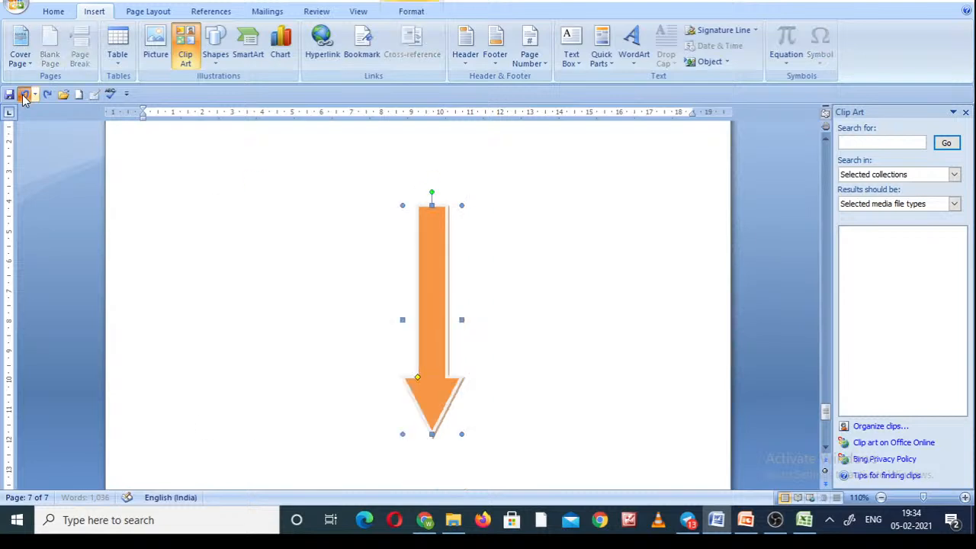
left_click(24, 97)
left_click(24, 98)
left_click(25, 98)
left_click(25, 97)
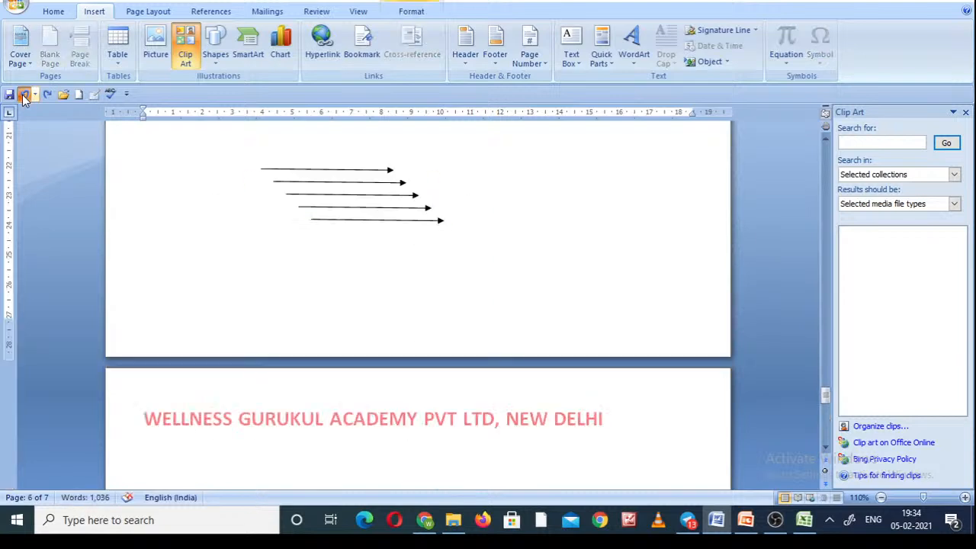
left_click(25, 98)
left_click(25, 98)
left_click(25, 98)
left_click(24, 97)
left_click(24, 98)
left_click(24, 98)
left_click(25, 97)
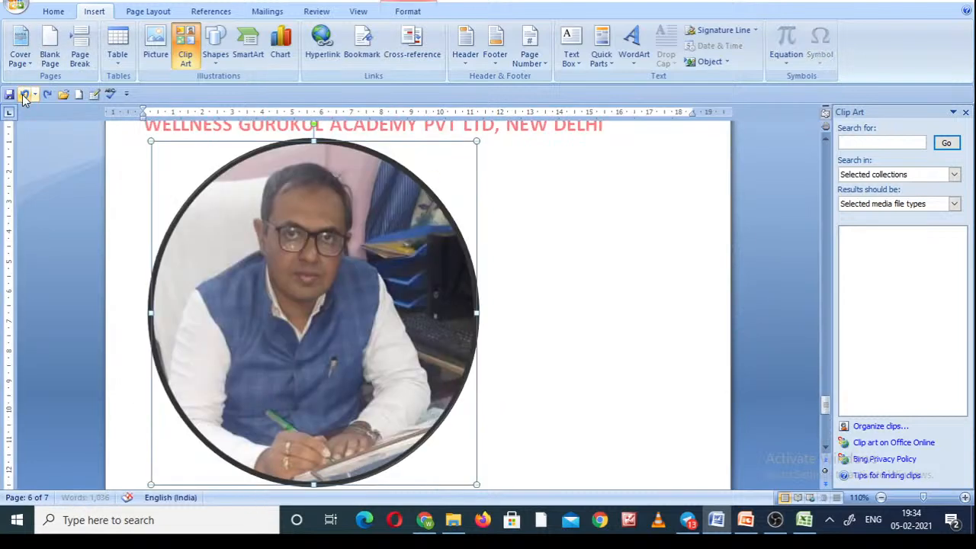
left_click(25, 98)
left_click(24, 98)
left_click(25, 98)
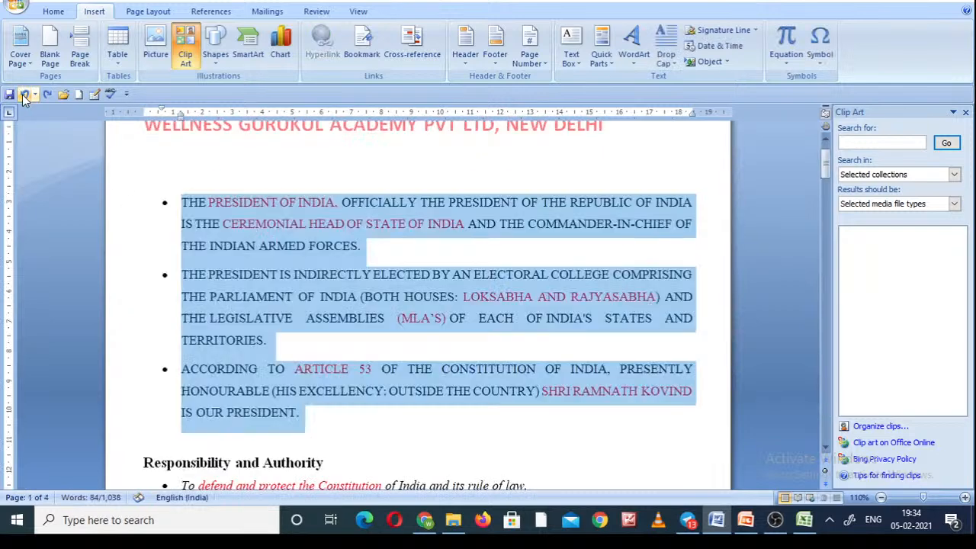
Replace the selected bulleted paragraphs on page 1 with the built-in Trig Identity 2 equation and deselect it.
left_click(822, 68)
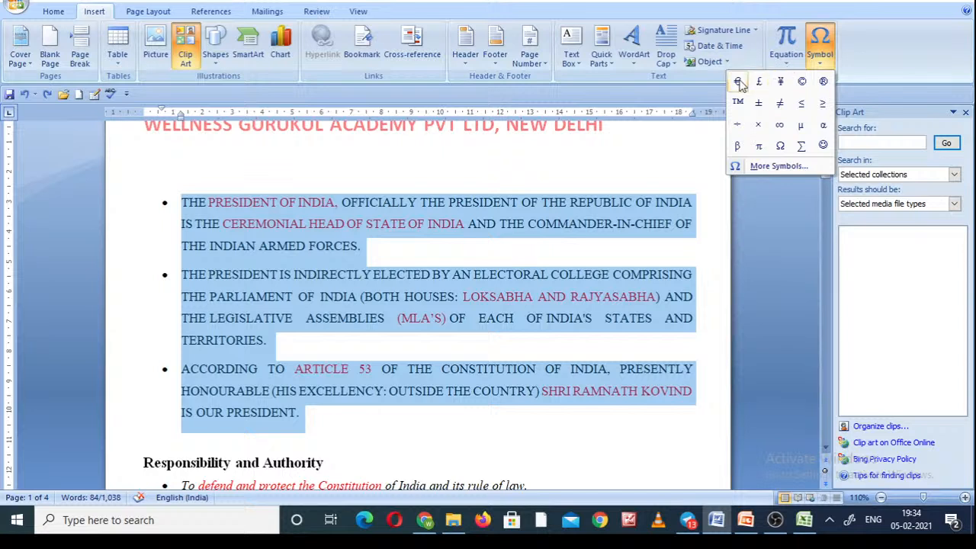
left_click(787, 65)
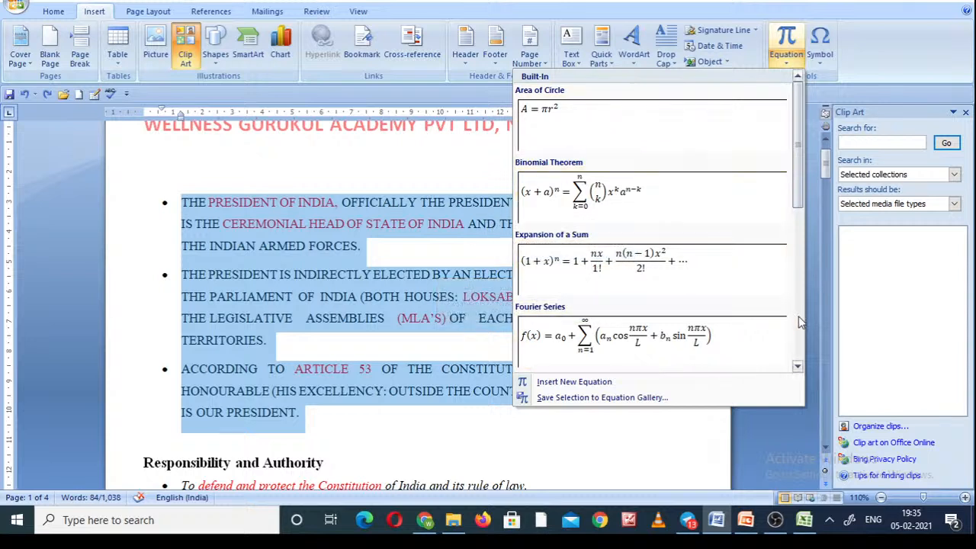
scroll(801, 324, "down", 1)
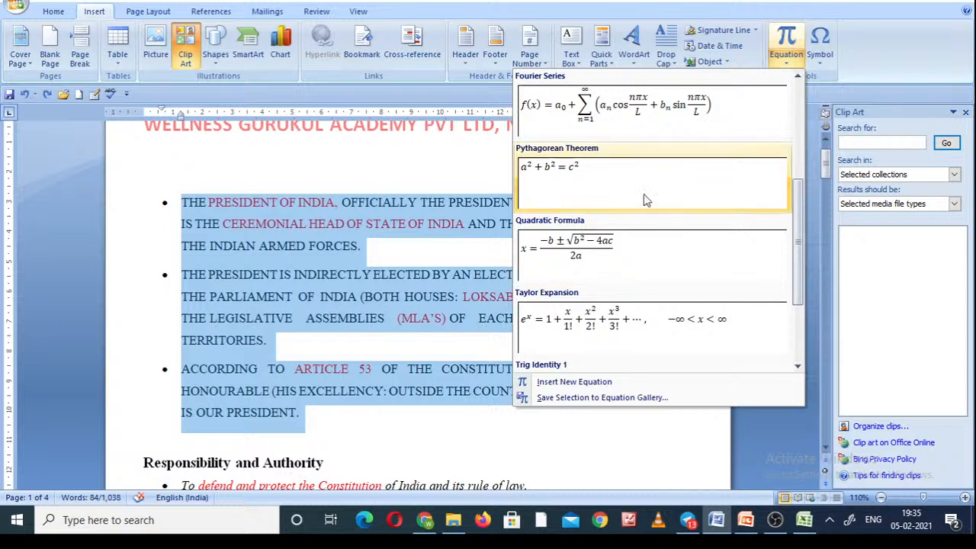
left_click(798, 364)
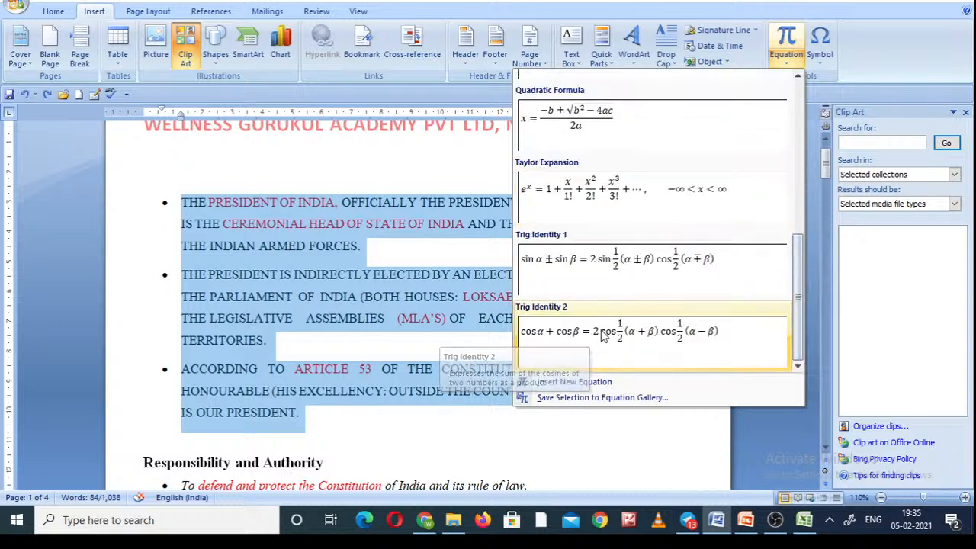
left_click(594, 339)
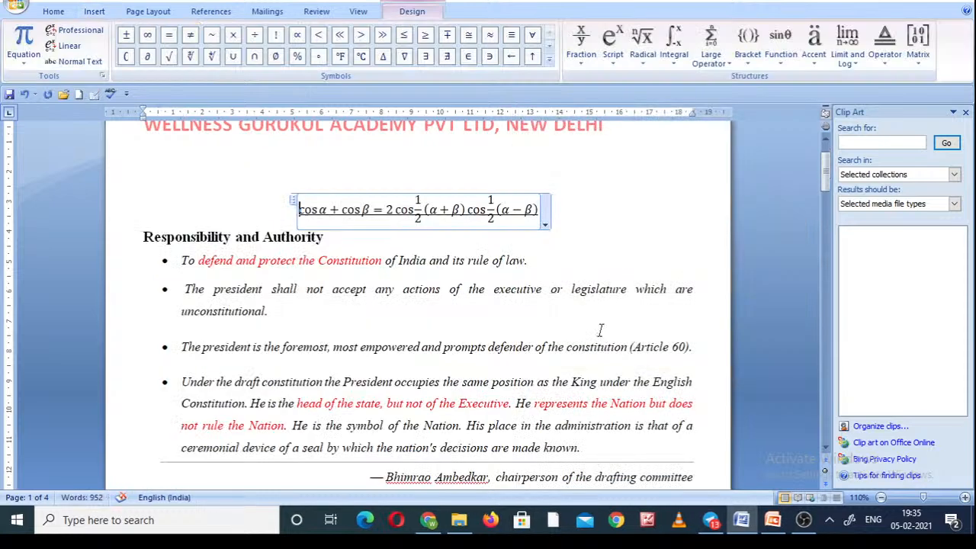
left_click(544, 227)
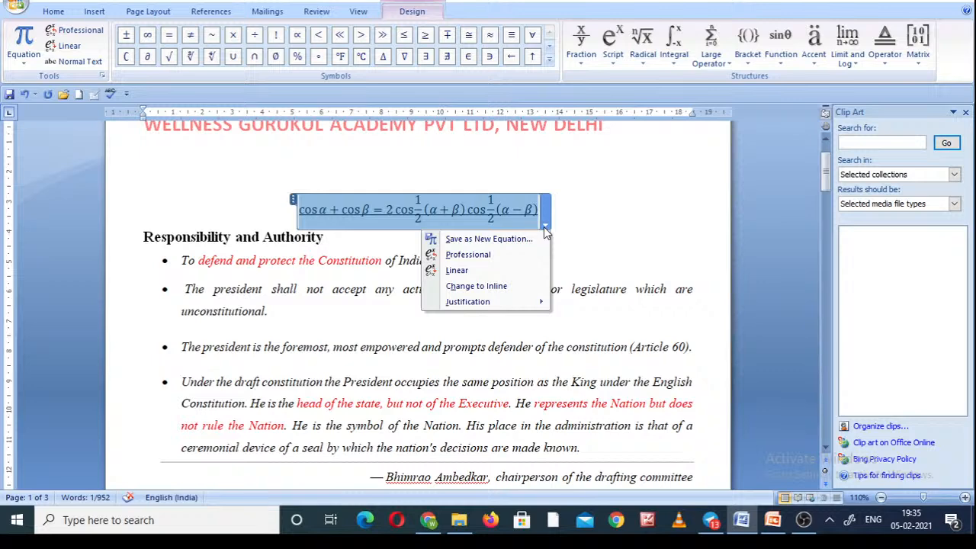
left_click(623, 218)
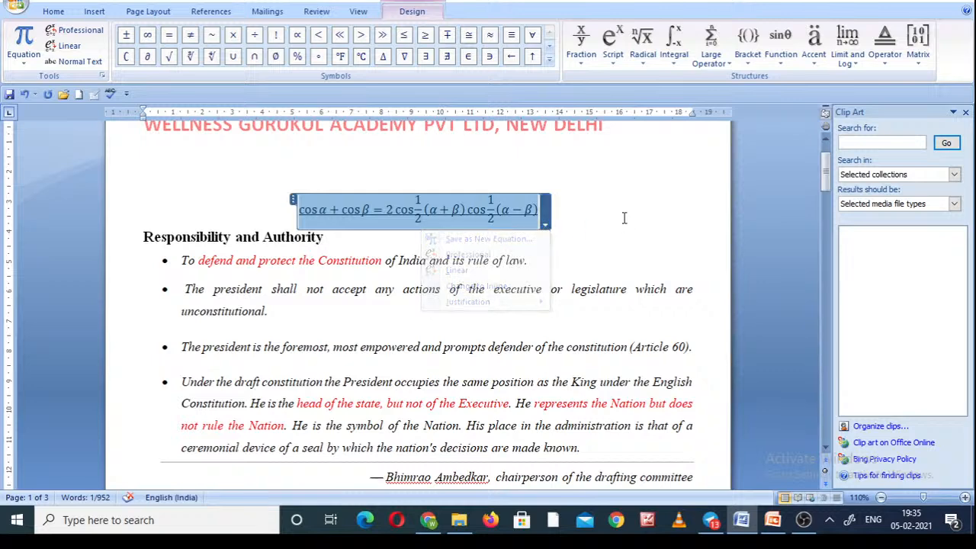
left_click(623, 219)
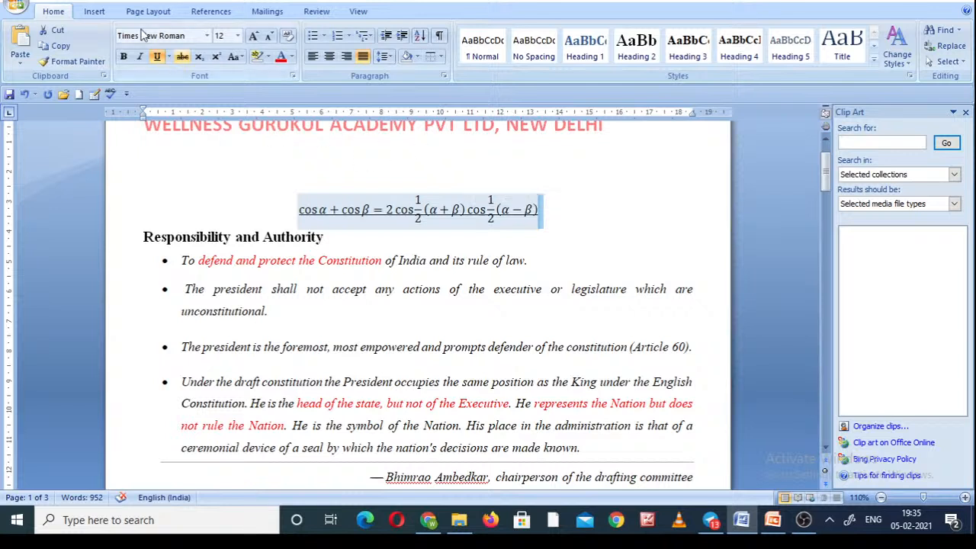
Apply the Opulent theme to the document and place the cursor beside the equation.
left_click(95, 13)
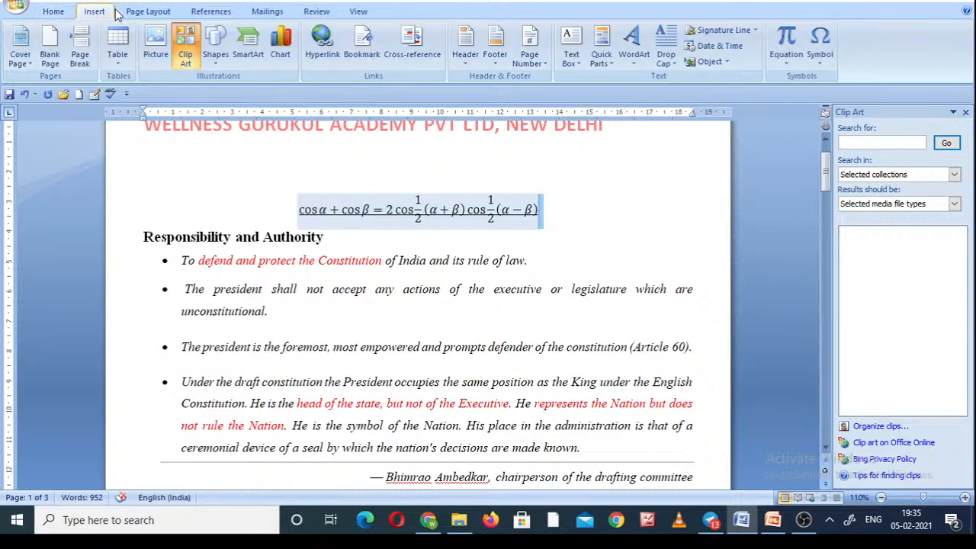
left_click(153, 12)
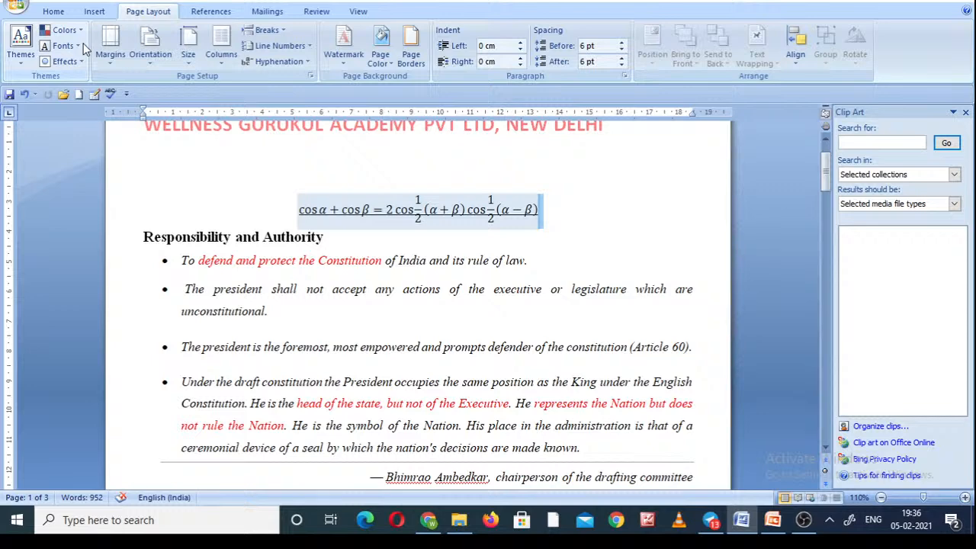
left_click(23, 55)
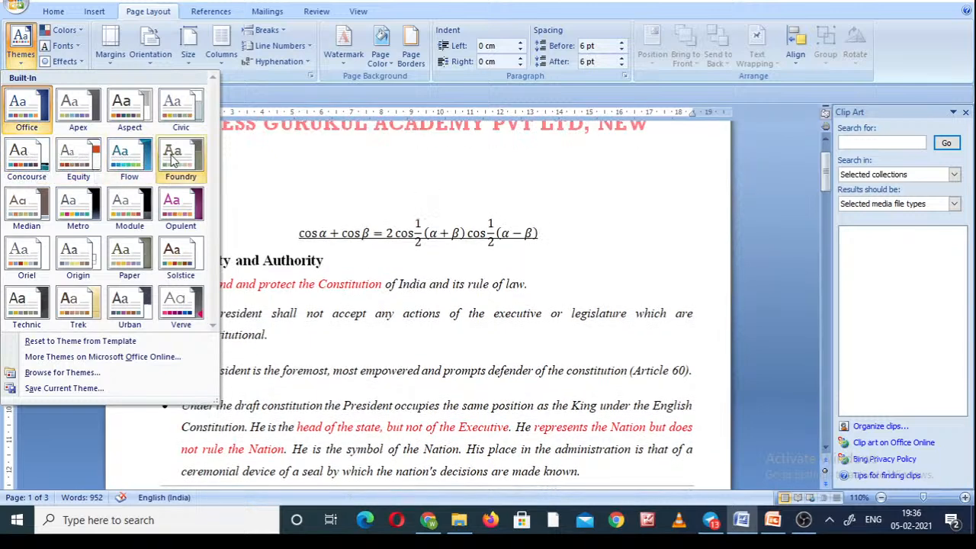
left_click(175, 210)
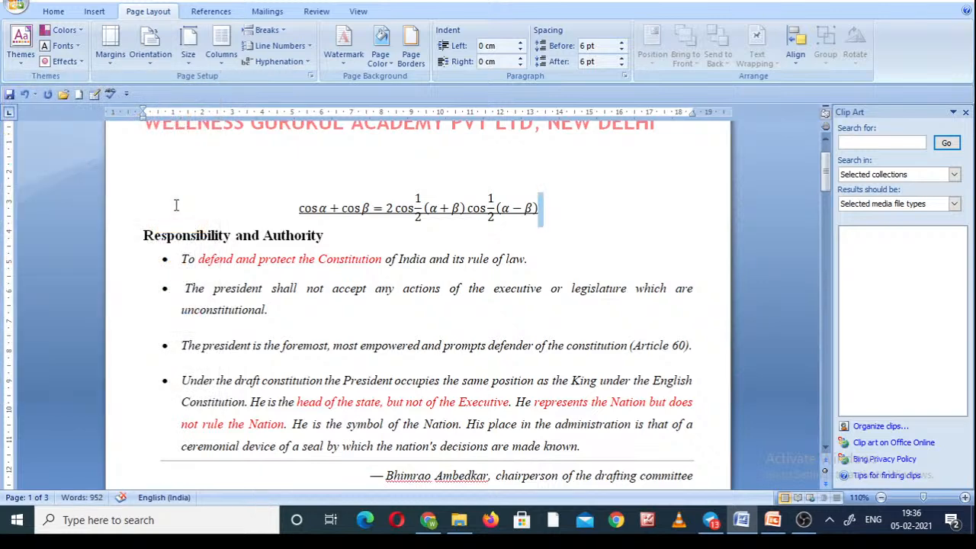
left_click(827, 147)
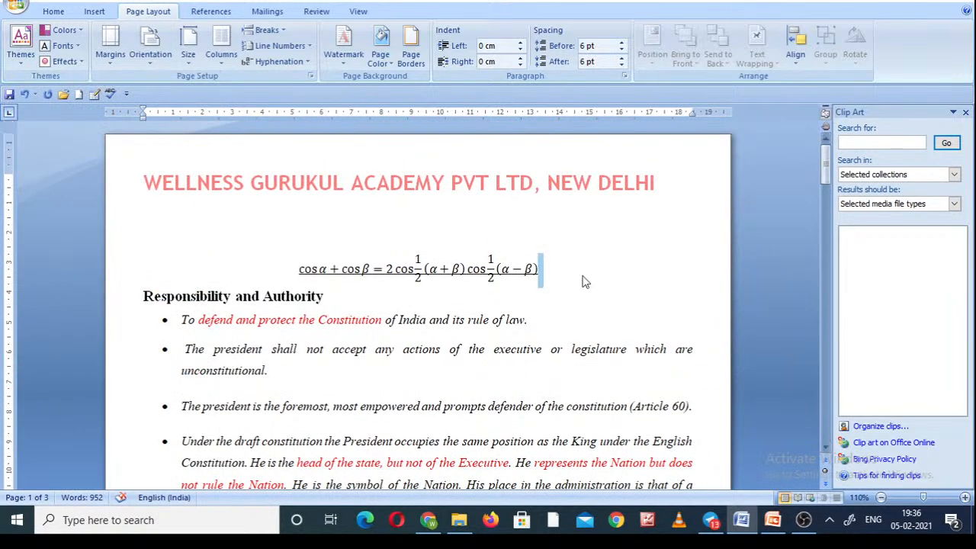
left_click(586, 281)
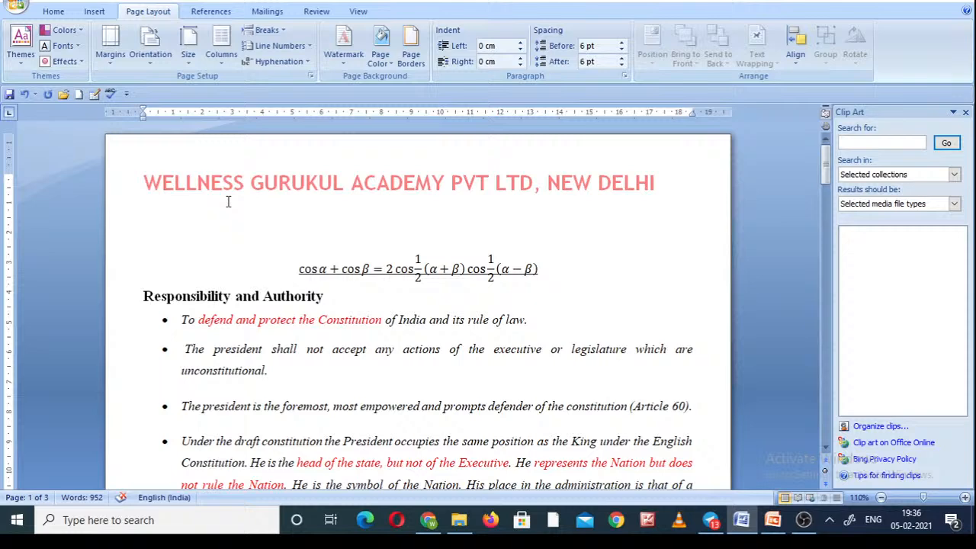
Try the Narrow and Normal page margins, finishing with Moderate margins of 2.54 cm top and bottom and 1.91 cm sides.
left_click(111, 65)
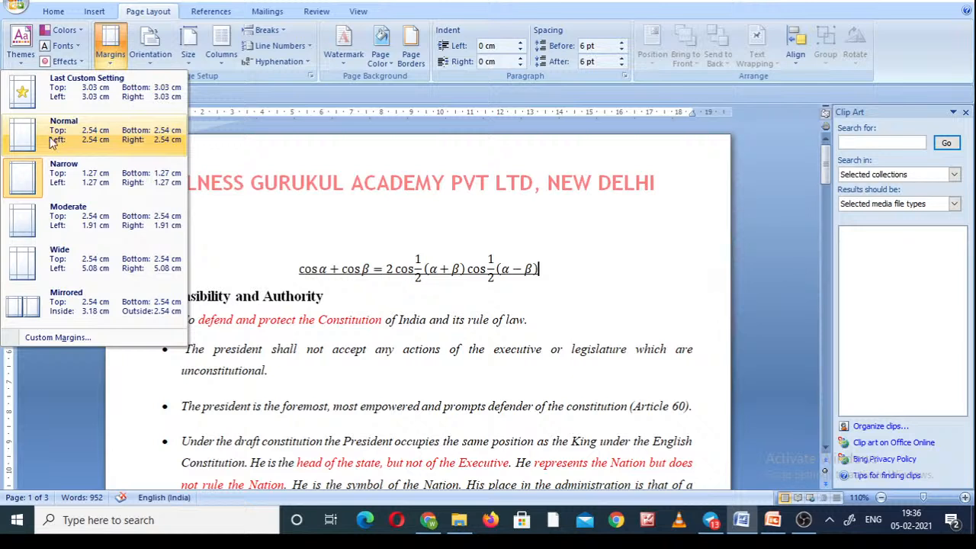
left_click(87, 177)
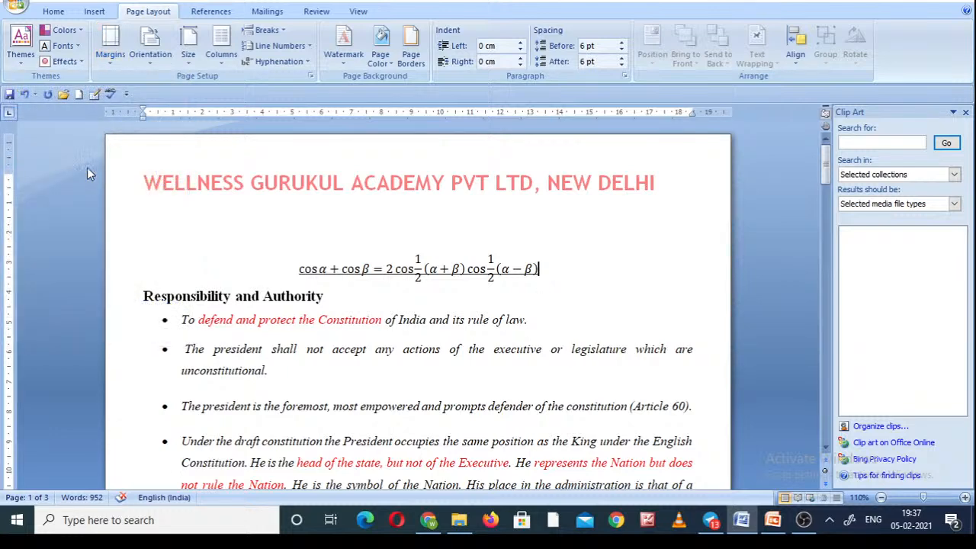
left_click(153, 221)
left_click(110, 67)
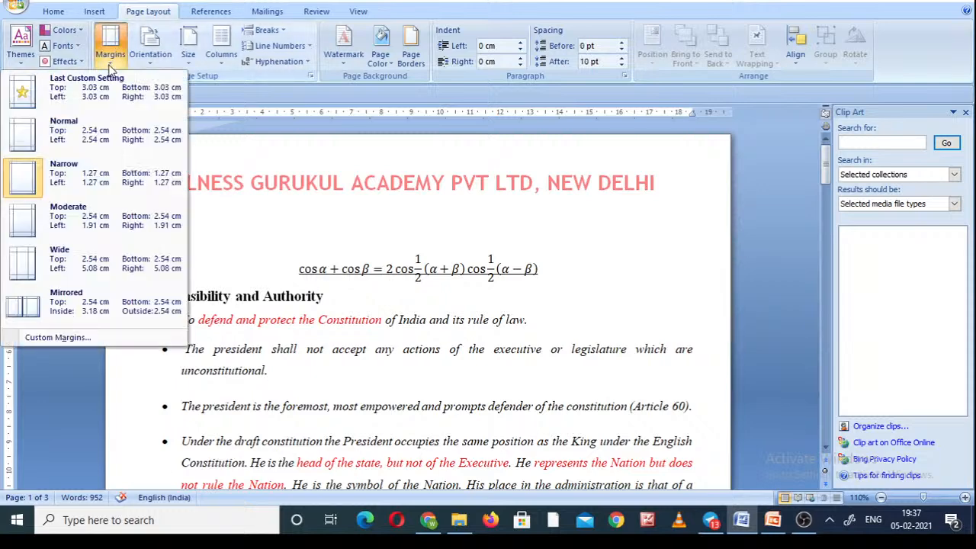
left_click(100, 141)
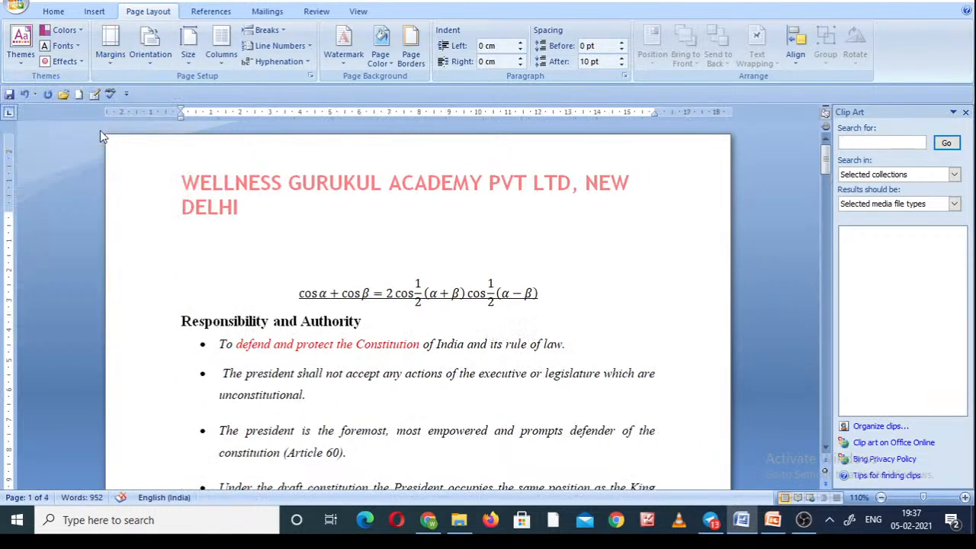
left_click(109, 47)
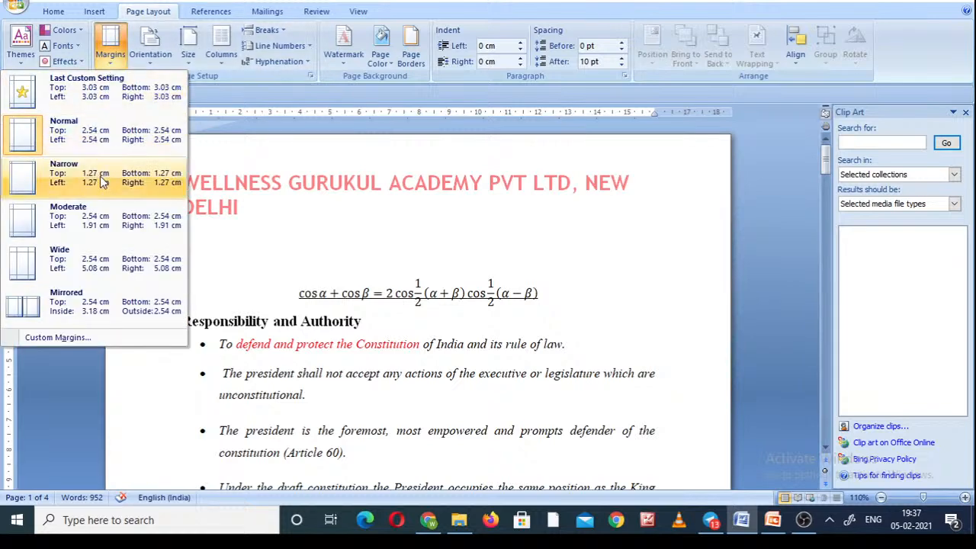
left_click(99, 217)
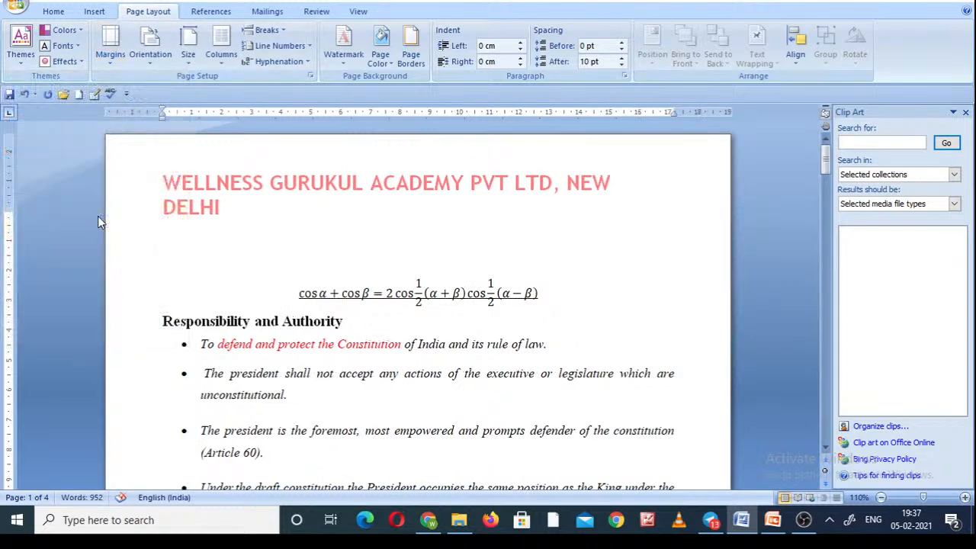
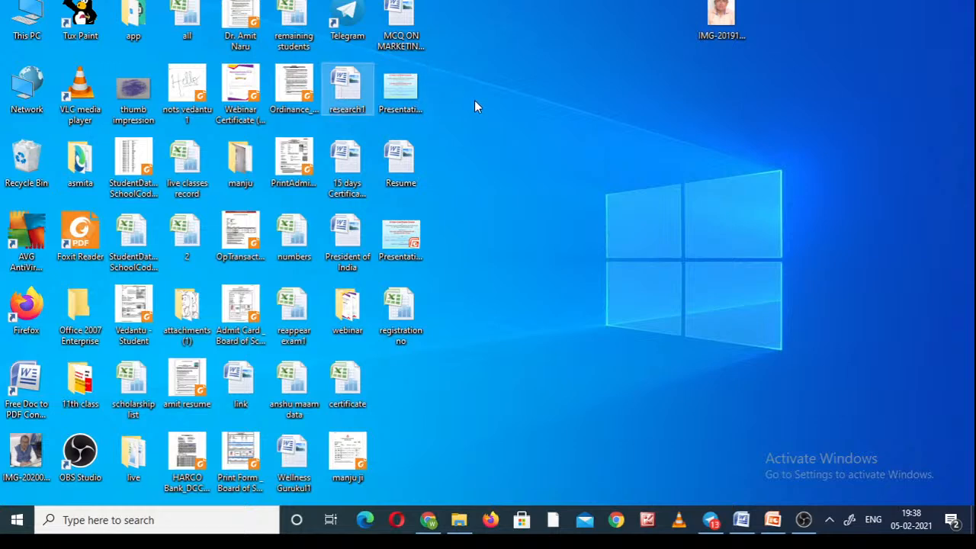
Open the research1 document from the desktop, look over its two-column layout, and return to the President of India document.
double_click(353, 89)
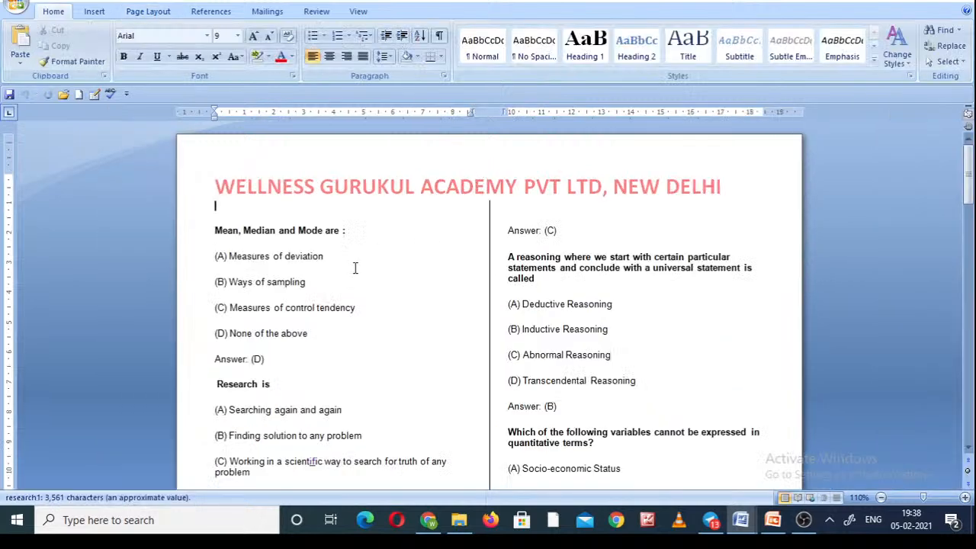
left_click(968, 447)
left_click(968, 447)
left_click(969, 447)
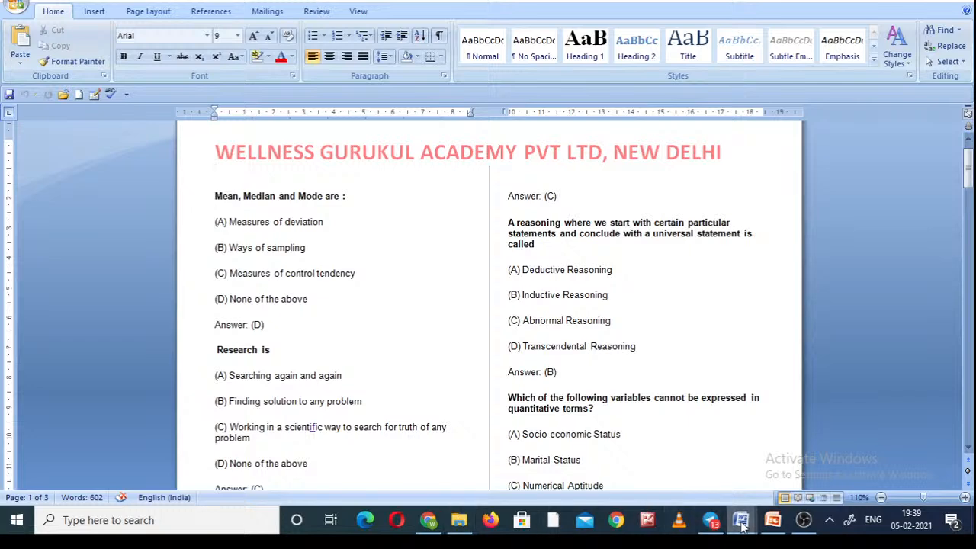
mouse_move(741, 520)
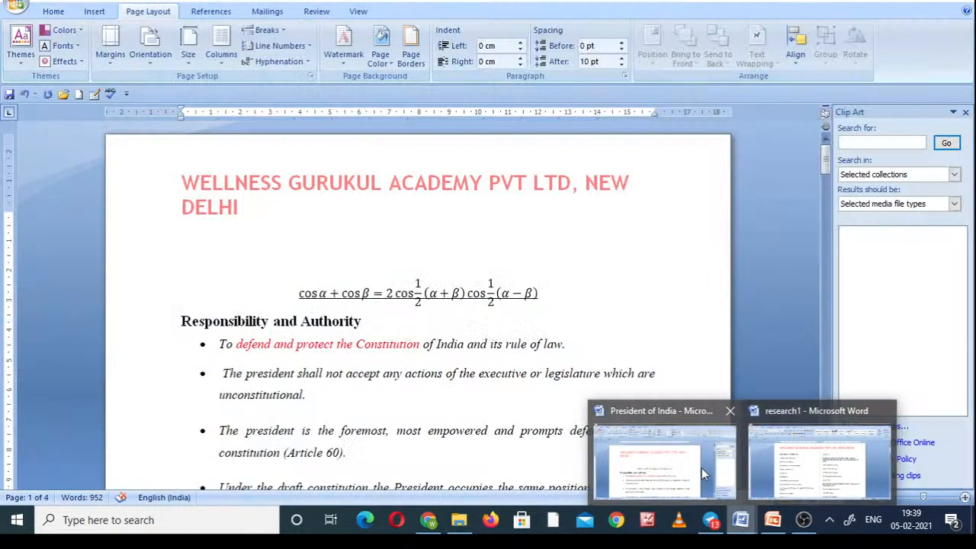
left_click(685, 473)
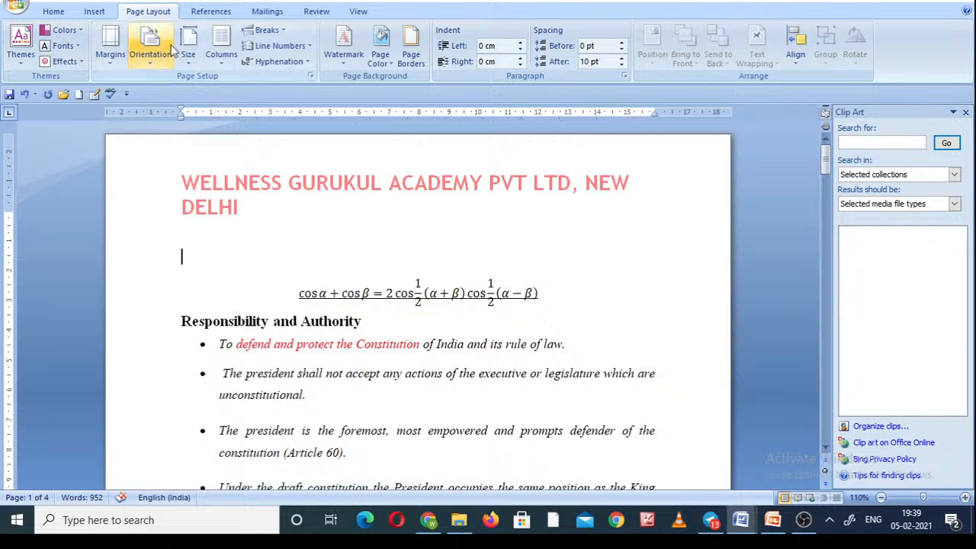
Lay out the President of India document in two columns and check the text flow across its pages.
left_click(220, 61)
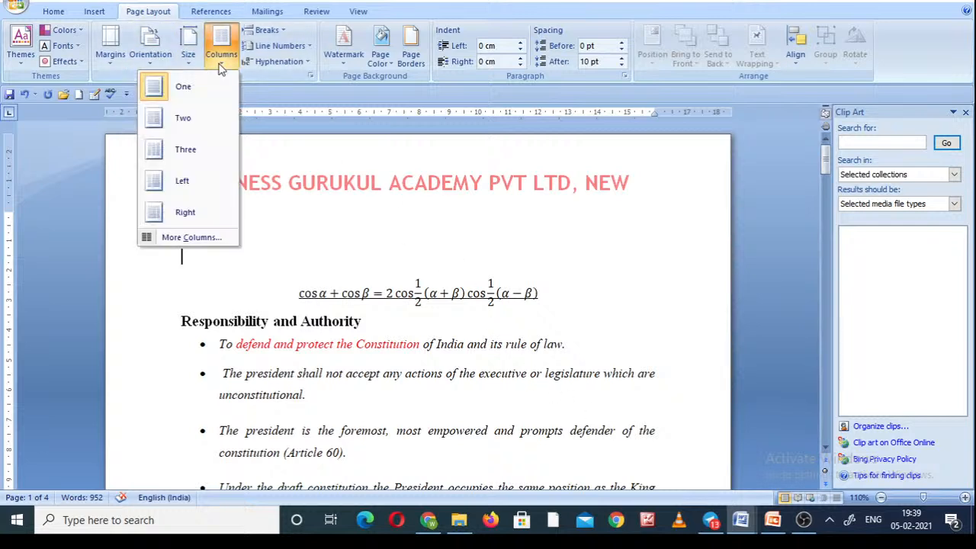
left_click(188, 121)
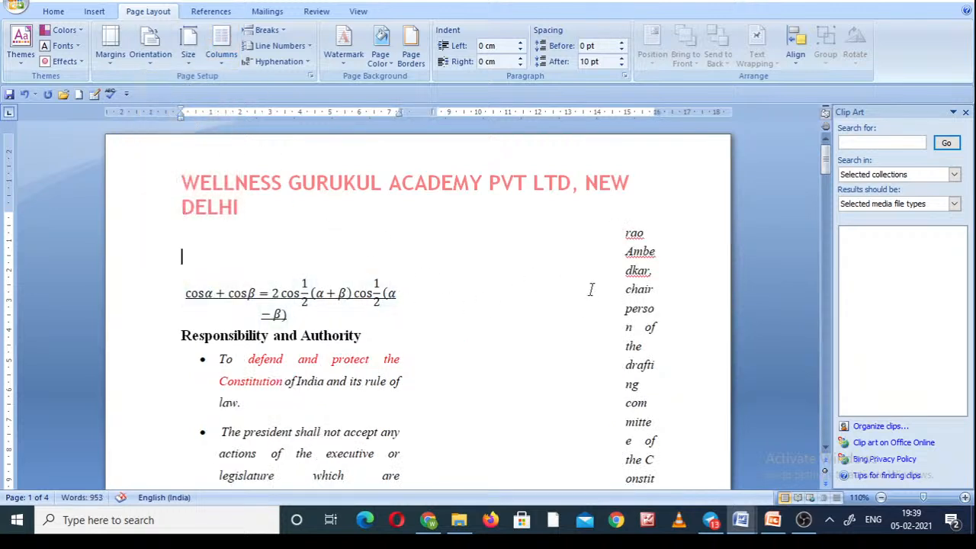
left_click(827, 370)
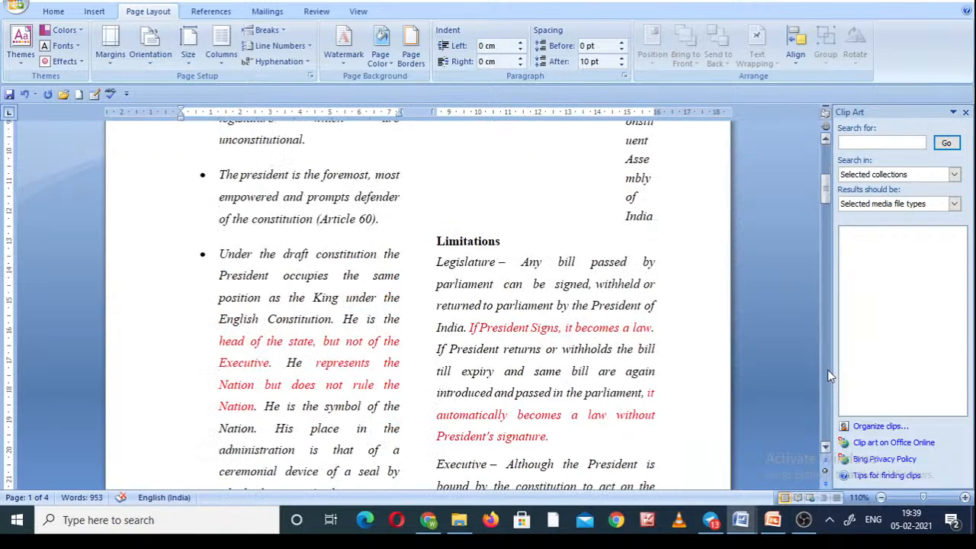
left_click(827, 370)
left_click(827, 369)
left_click(827, 370)
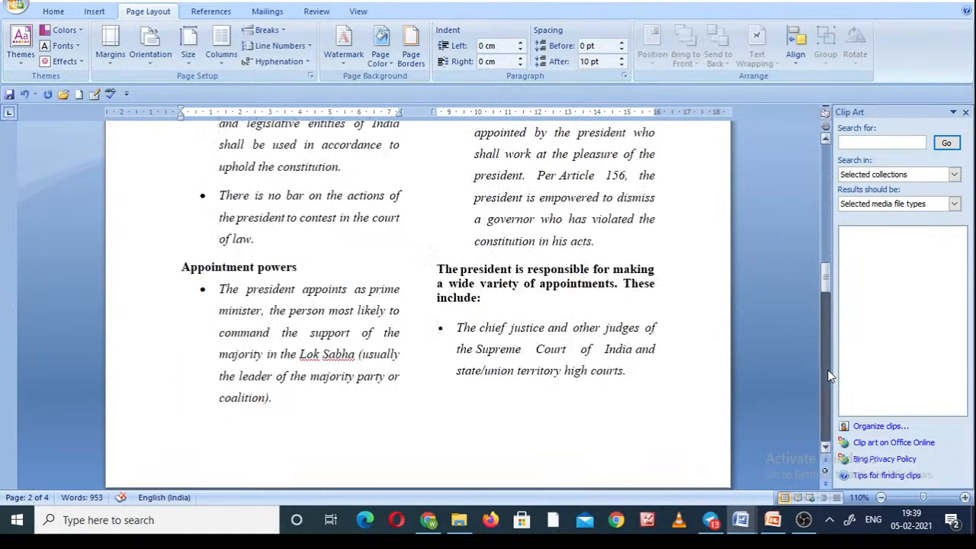
left_click(827, 370)
left_click(827, 370)
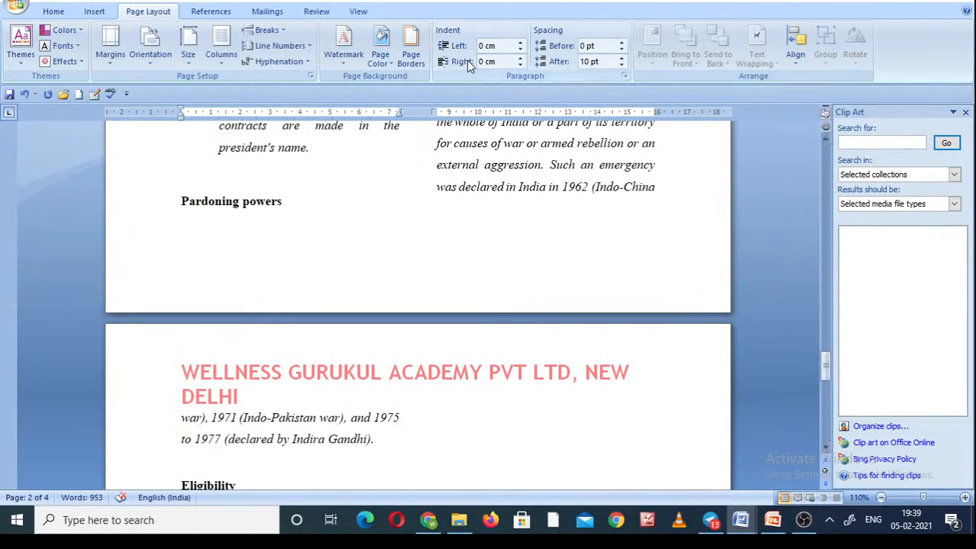
Change the document to three columns and check how the text flows.
left_click(220, 61)
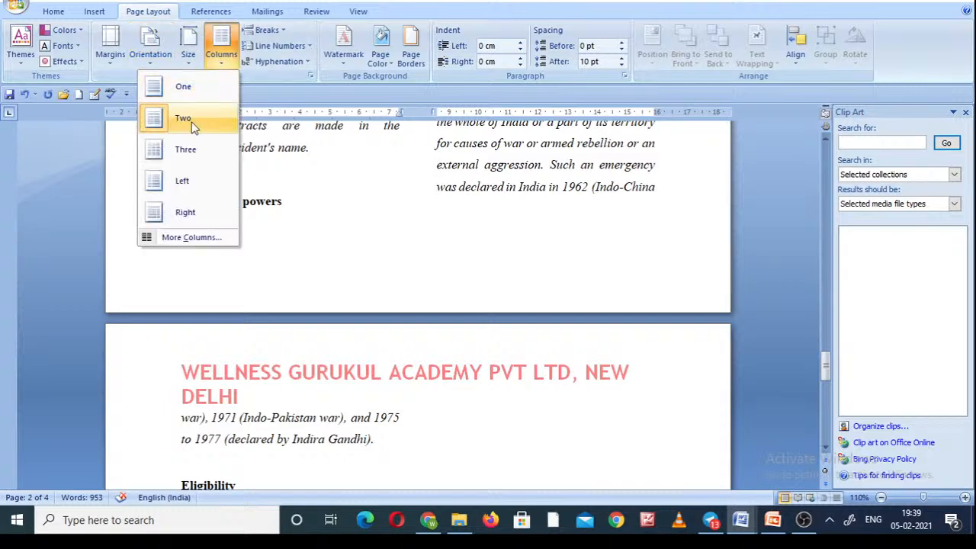
left_click(191, 152)
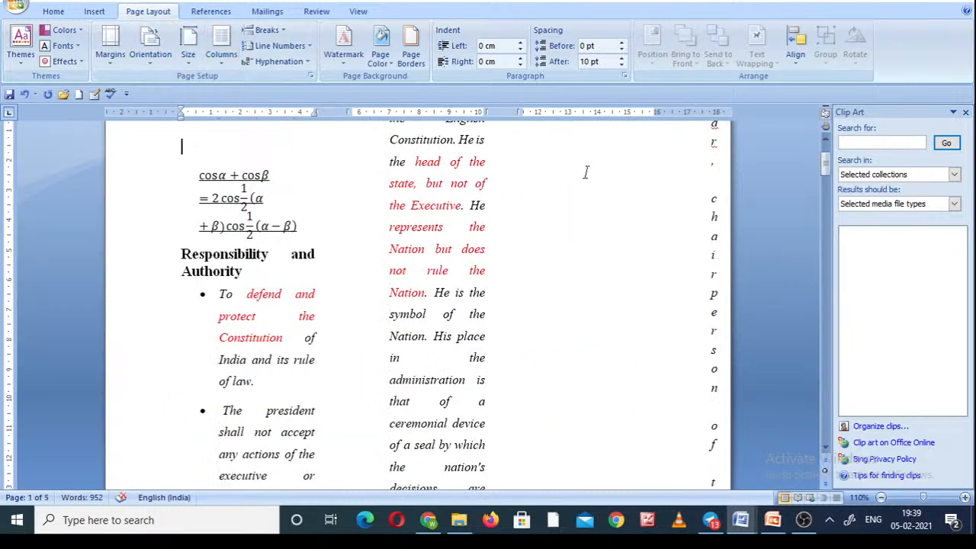
left_click(825, 278)
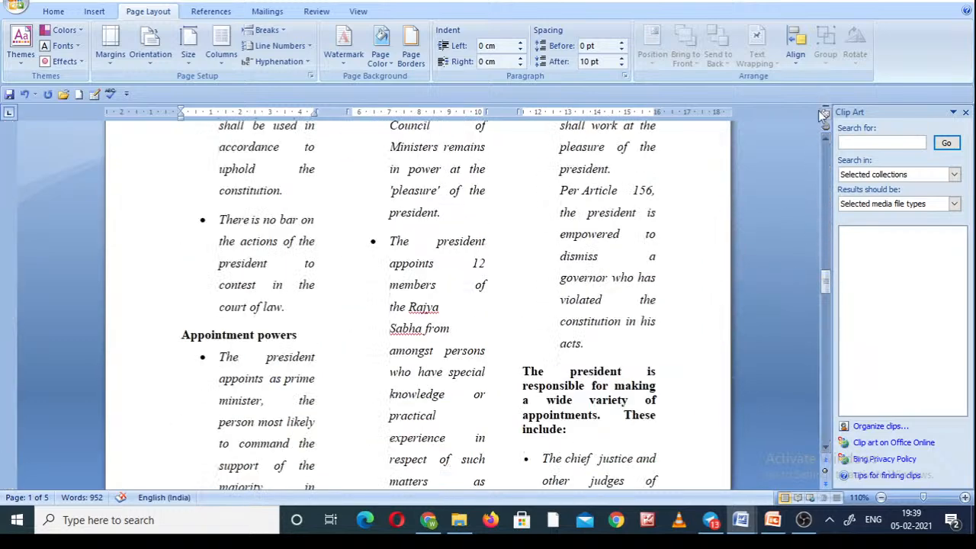
left_click(824, 157)
left_click(824, 156)
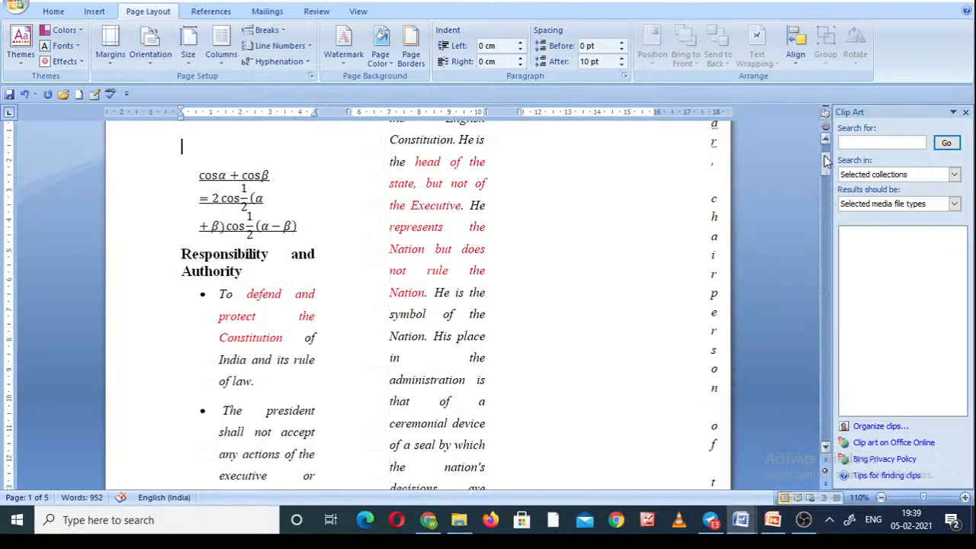
Try two columns with a line between them in the custom column settings, and cancel without applying.
left_click(222, 55)
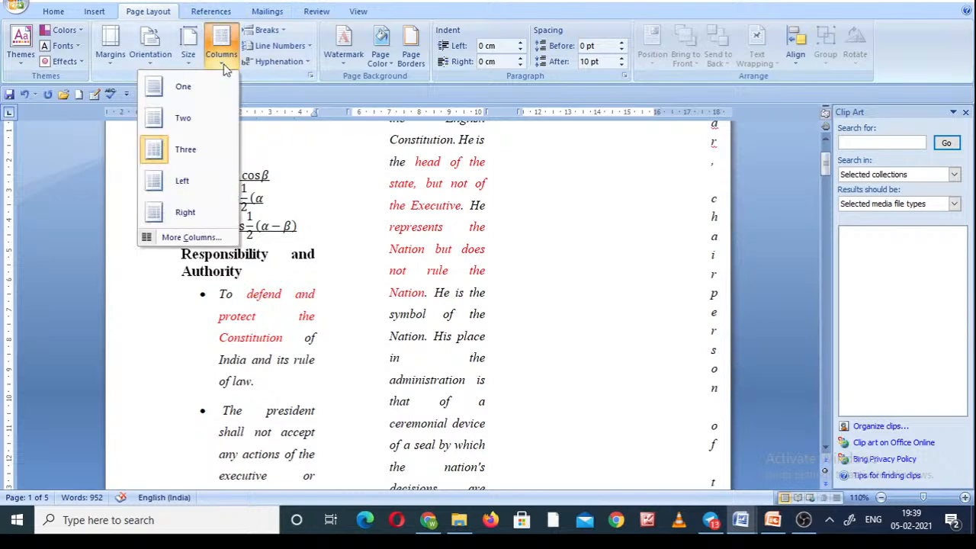
left_click(192, 238)
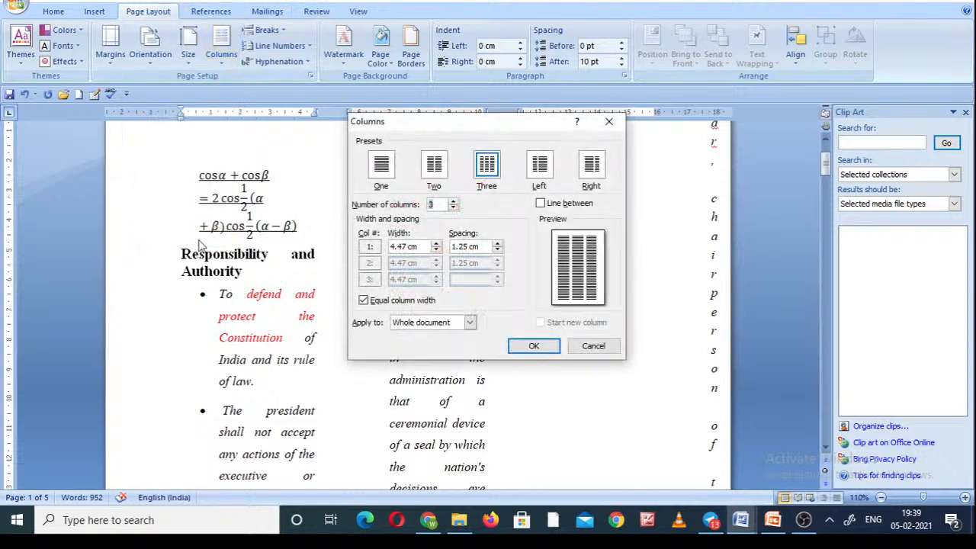
left_click(542, 205)
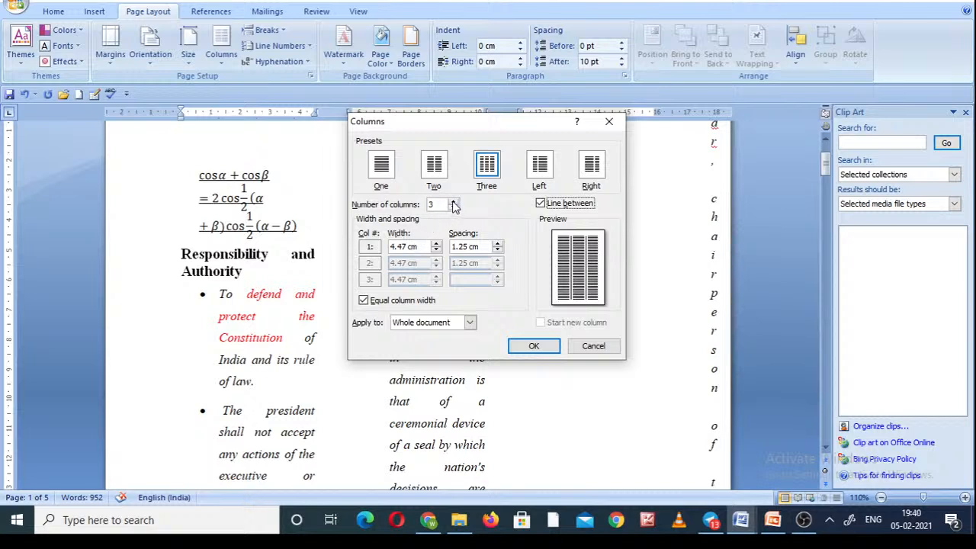
left_click(434, 166)
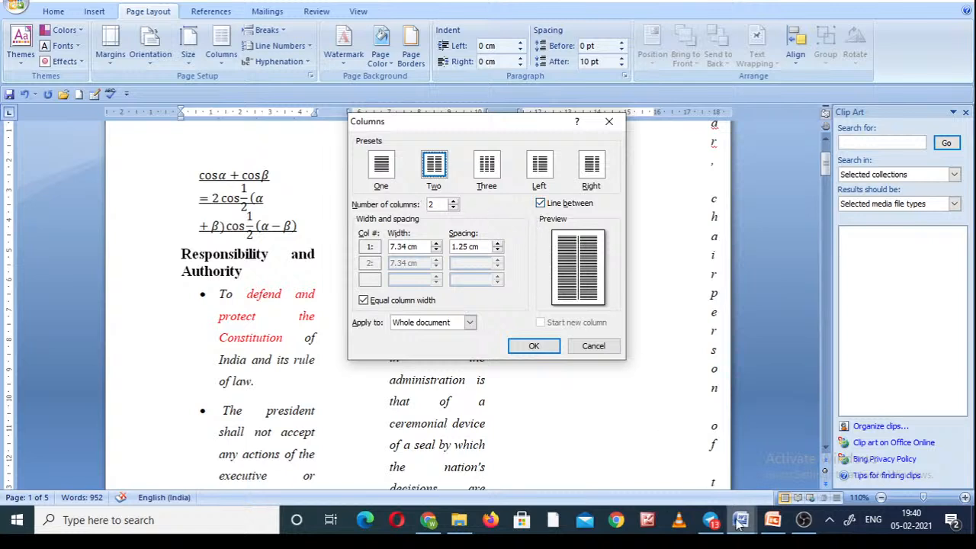
mouse_move(740, 520)
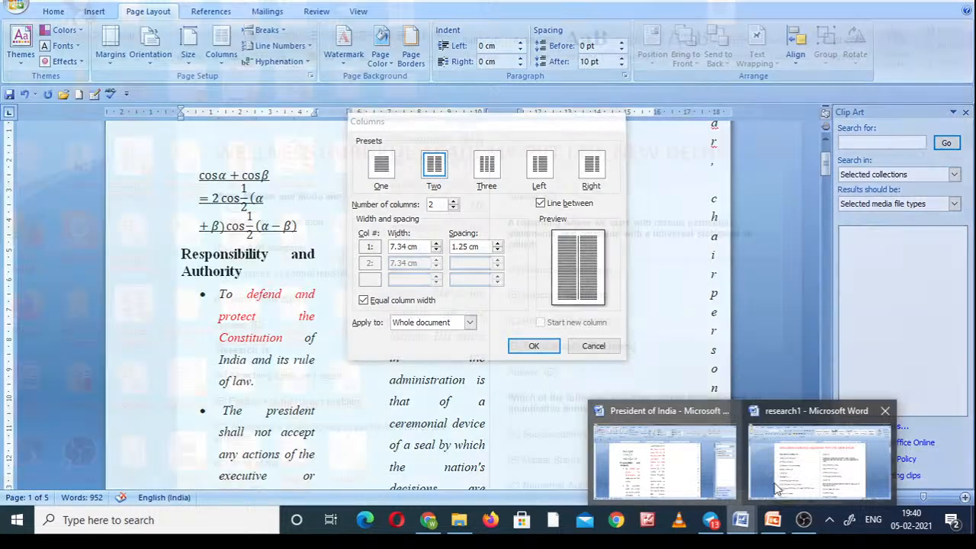
mouse_move(790, 486)
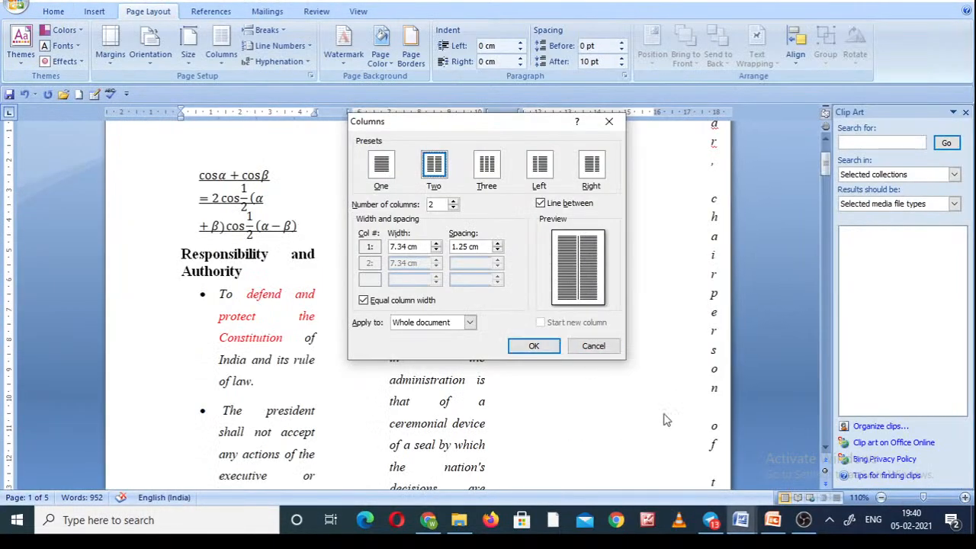
left_click(541, 204)
left_click(589, 347)
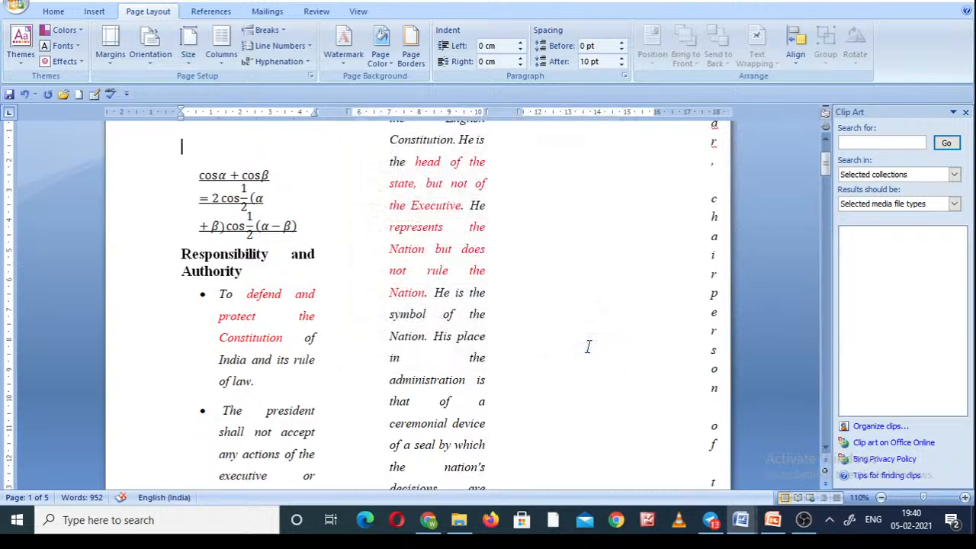
Undo the three-column and two-column layouts.
left_click(23, 98)
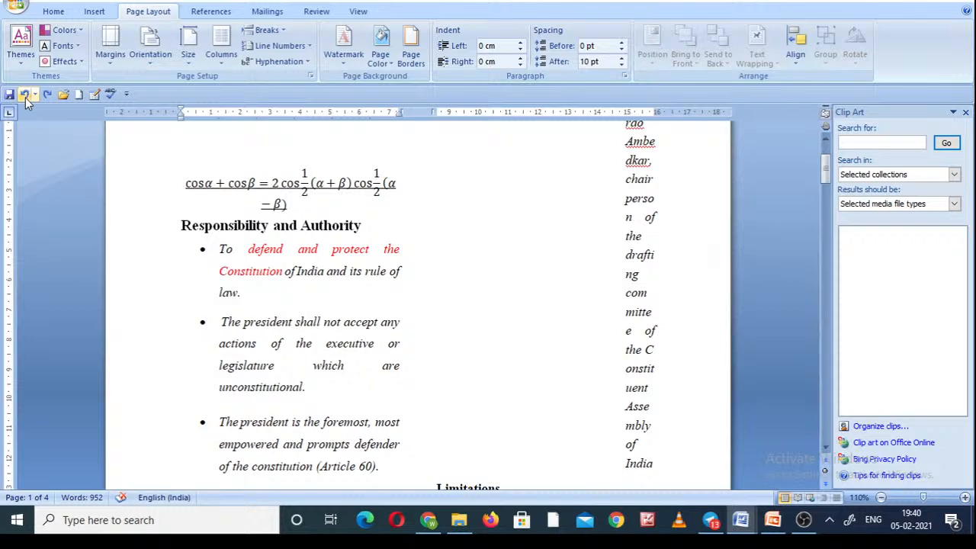
left_click(25, 98)
left_click(25, 98)
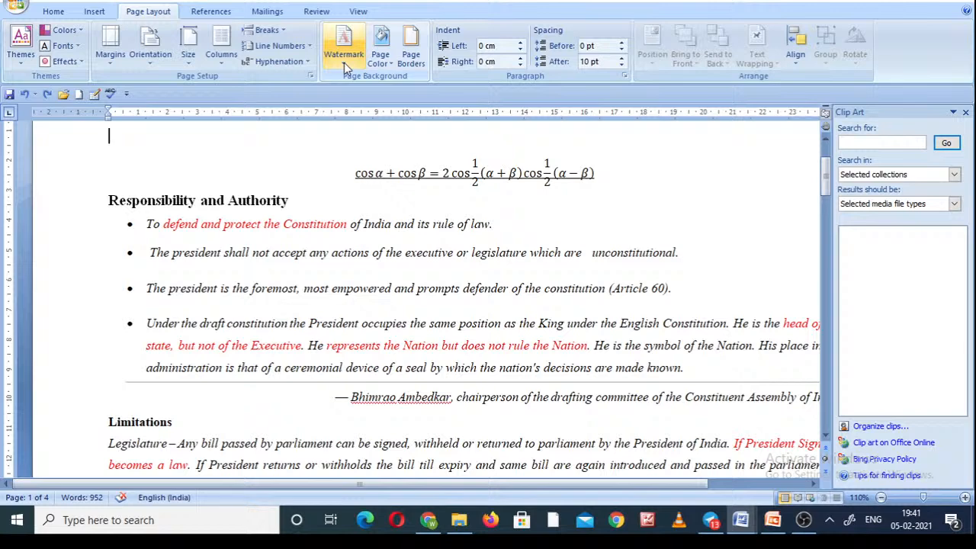
Add a custom diagonal, semitransparent text watermark beginning with "WELLNE" and check it on the document's pages.
left_click(344, 60)
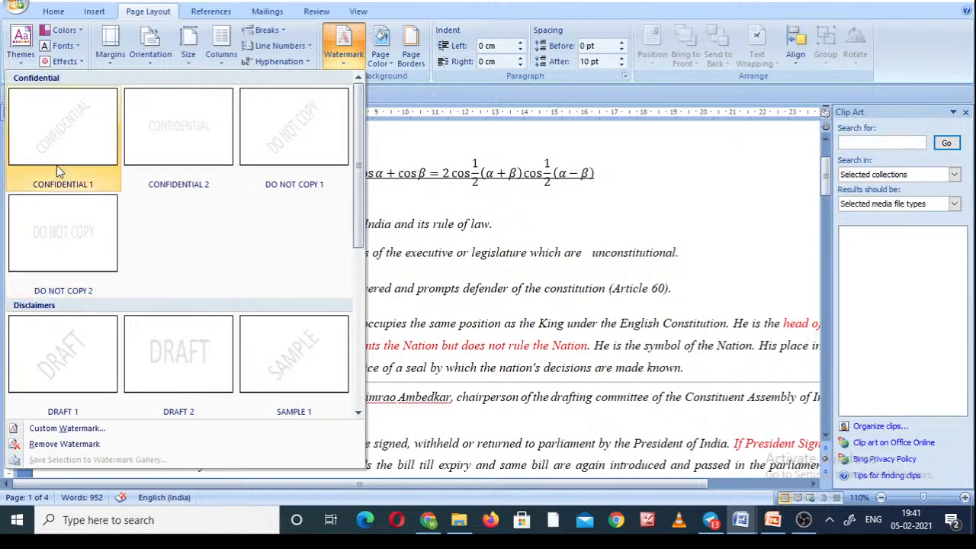
left_click(69, 429)
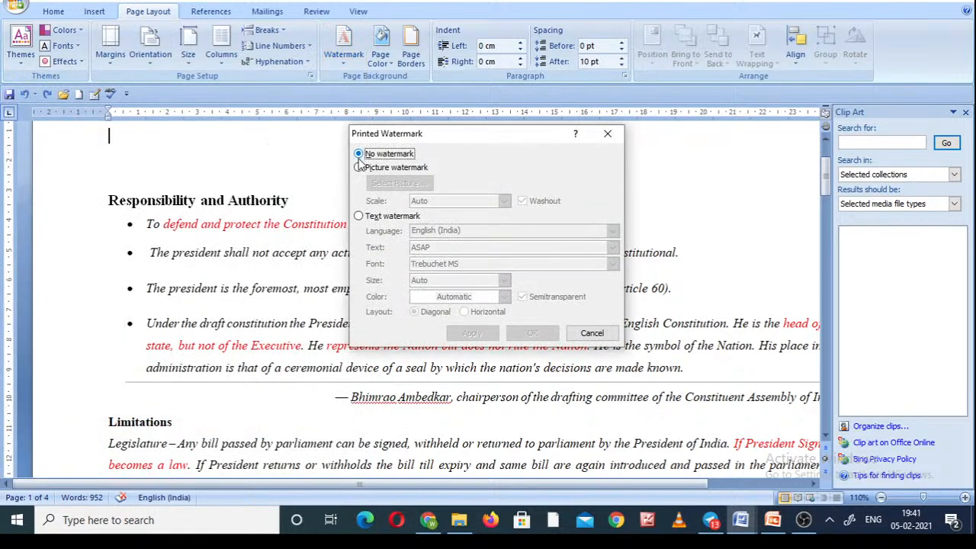
left_click(358, 216)
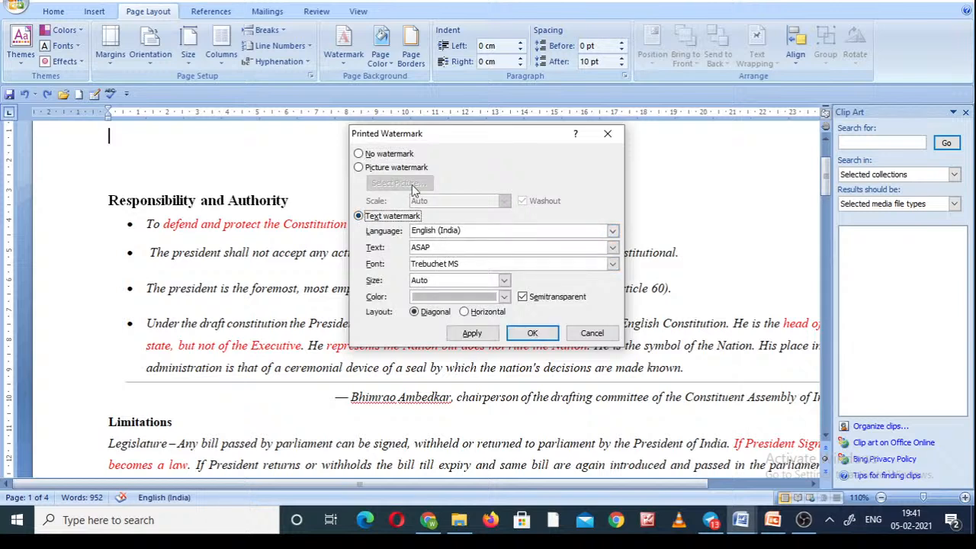
left_click(482, 247)
key("BackSpace")
key("BackSpace")
key("BackSpace")
key("BackSpace")
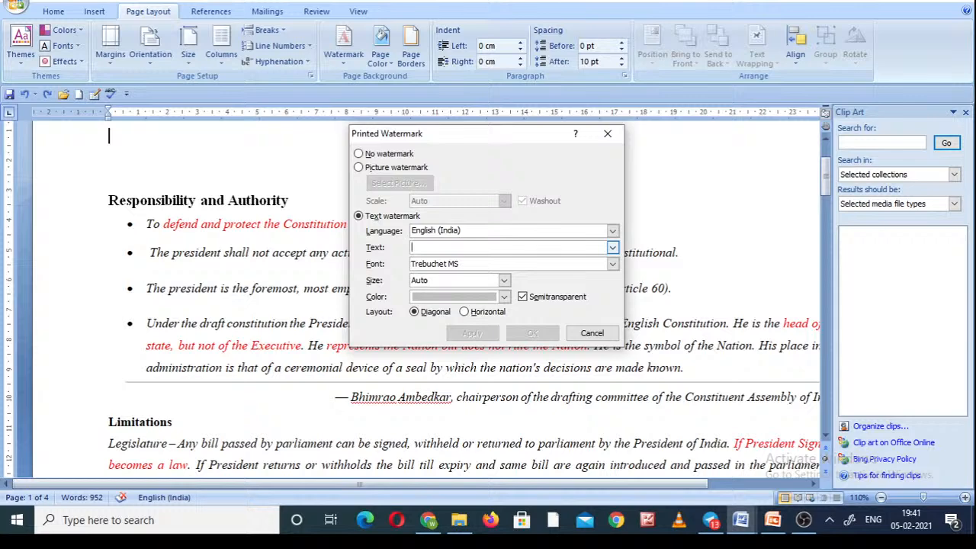
type("WELLNESS")
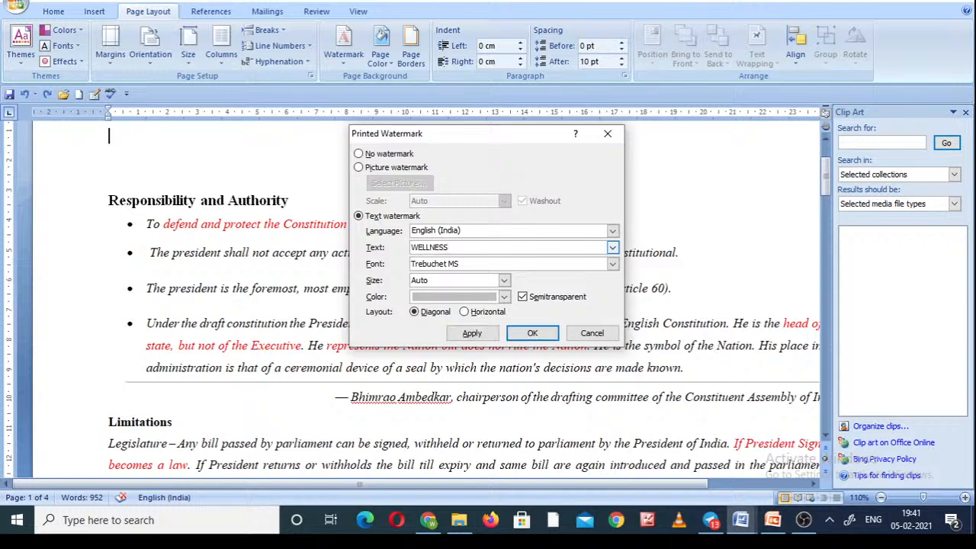
left_click(532, 333)
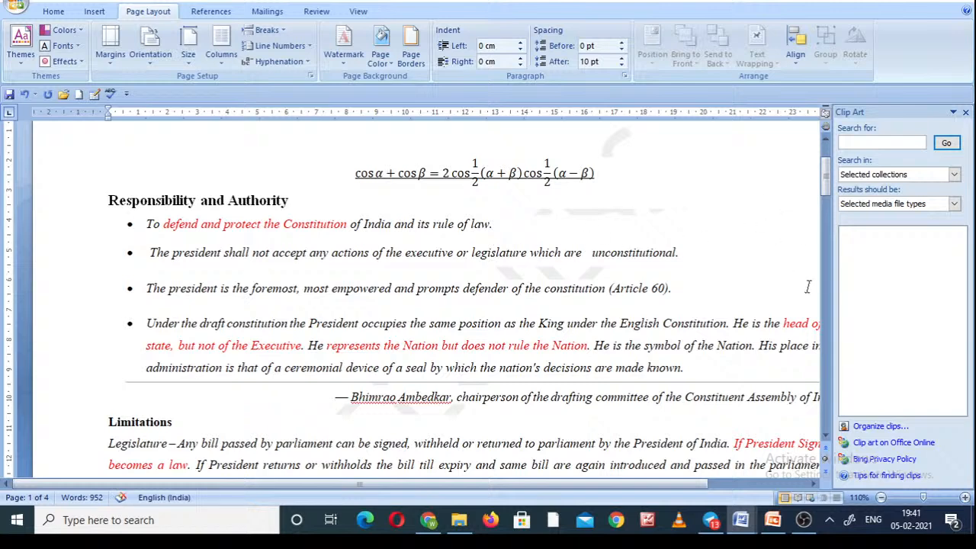
left_click(827, 304)
left_click(826, 303)
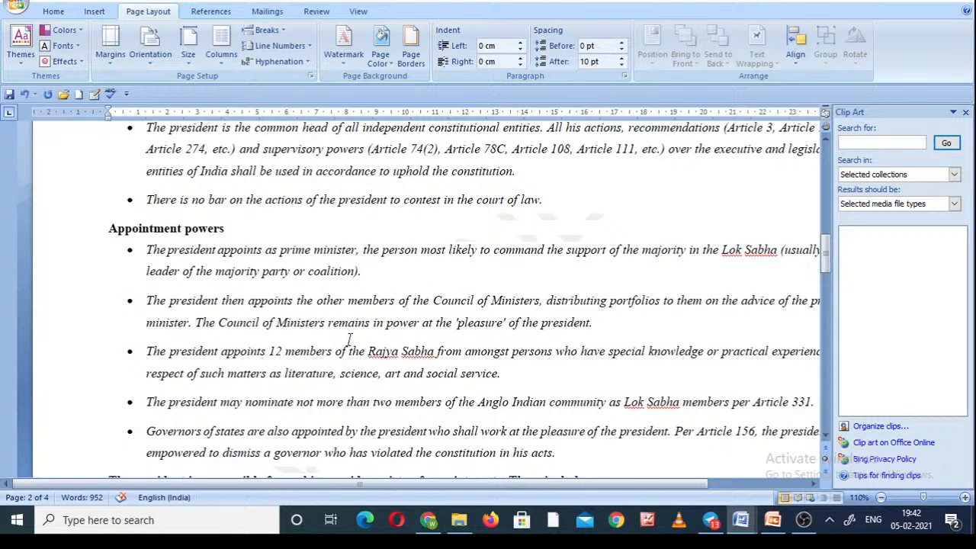
left_click(827, 166)
left_click(827, 166)
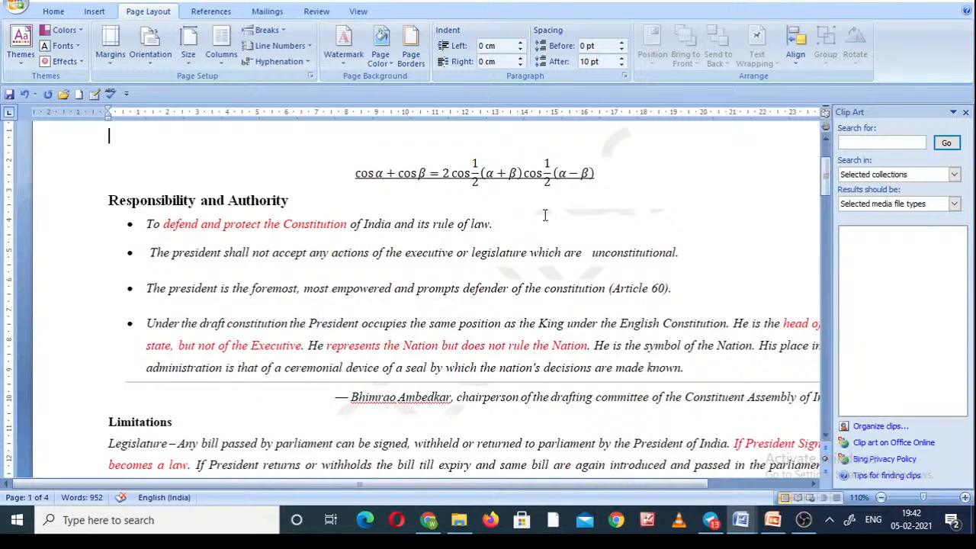
left_click(827, 146)
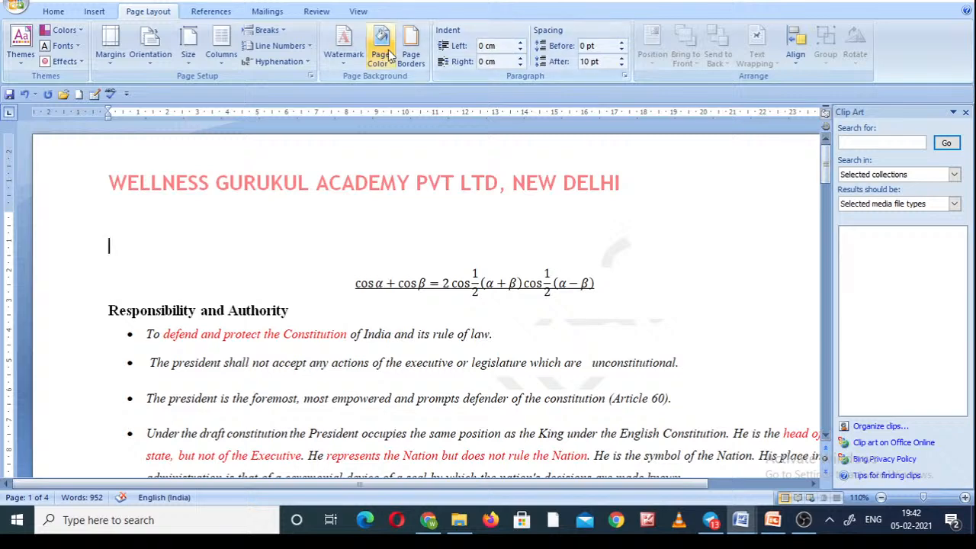
Review the preset watermark designs and the custom watermark options for no watermark and text watermark, without applying a change.
left_click(342, 67)
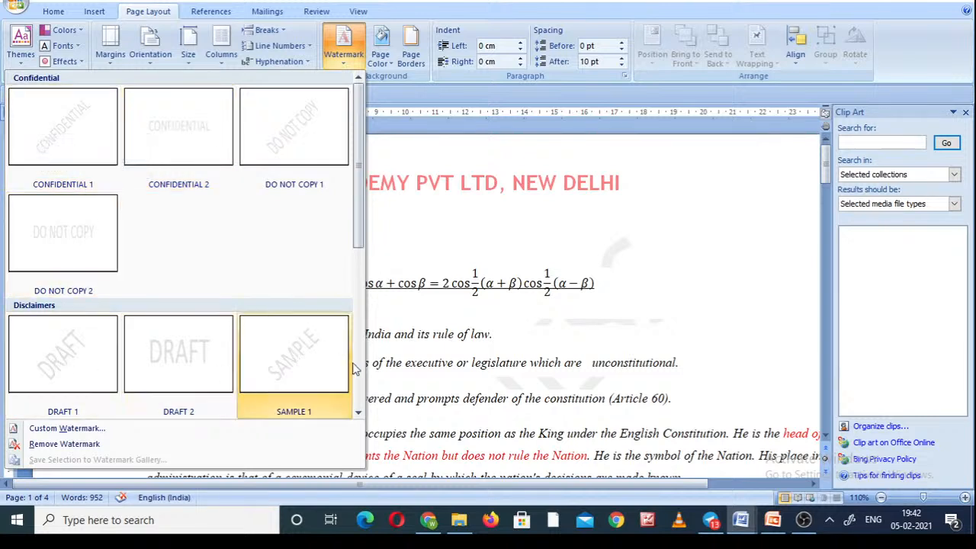
scroll(358, 372, "down", 3)
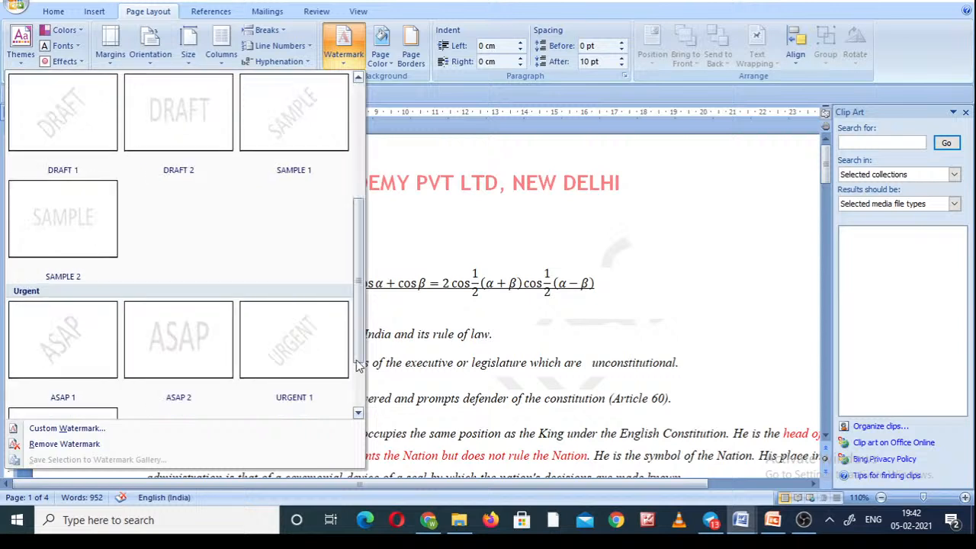
scroll(355, 162, "up", 3)
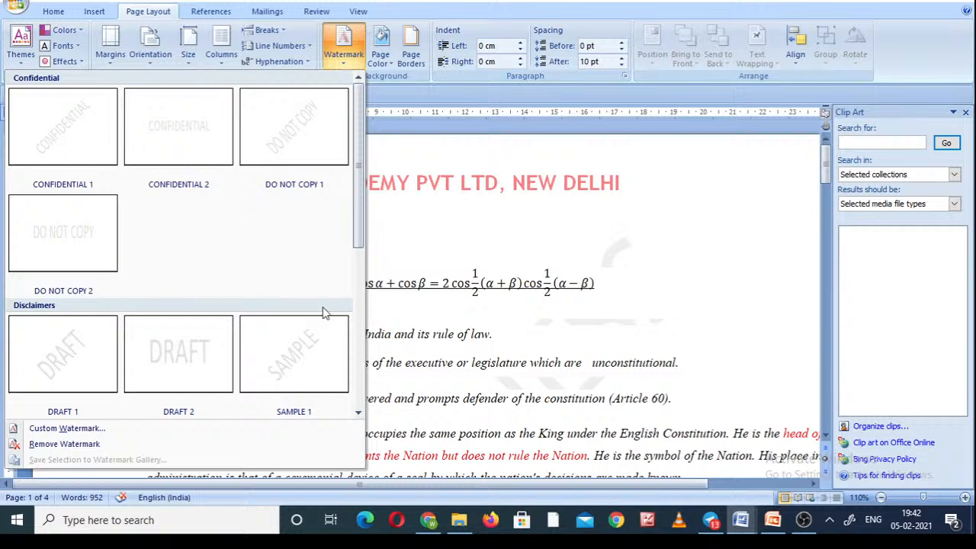
scroll(360, 367, "down", 3)
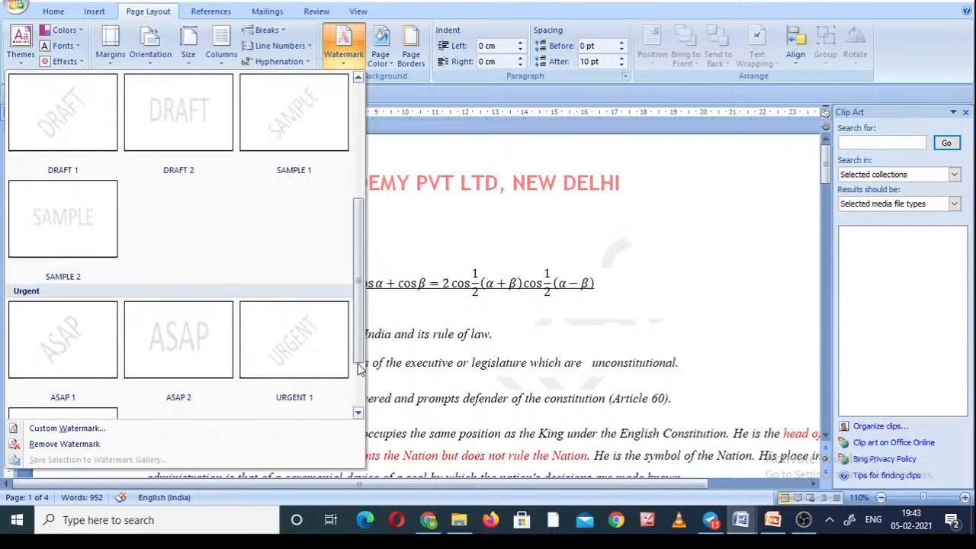
scroll(360, 369, "down", 1)
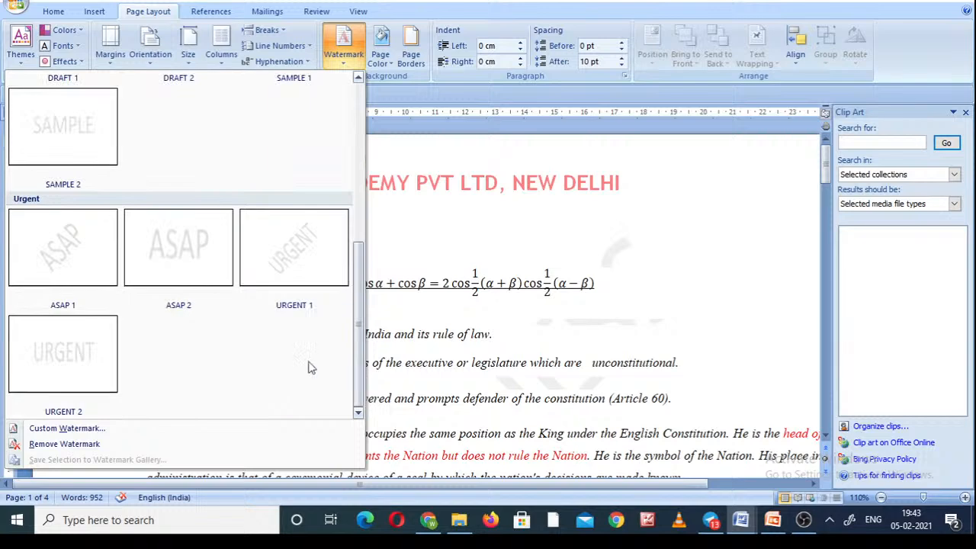
left_click(85, 430)
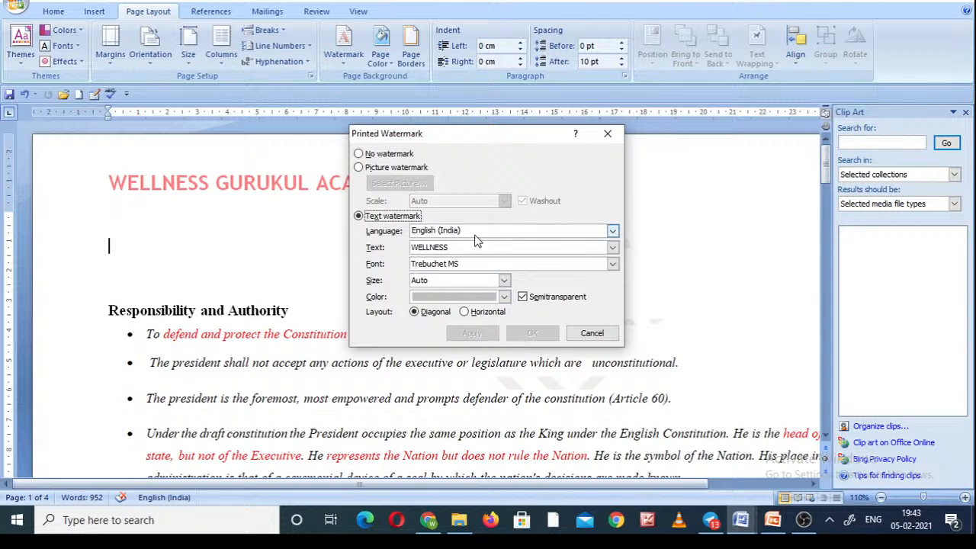
left_click(359, 154)
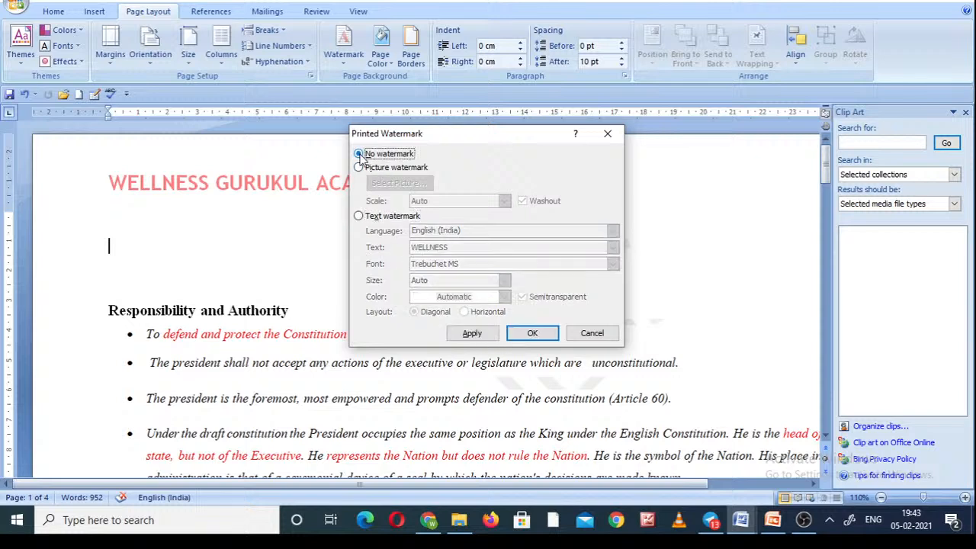
left_click(359, 216)
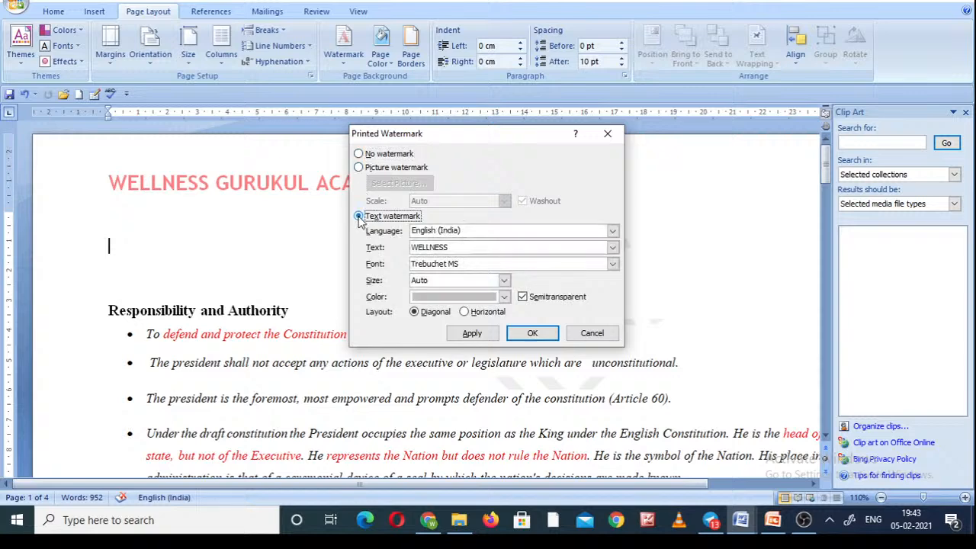
left_click(589, 333)
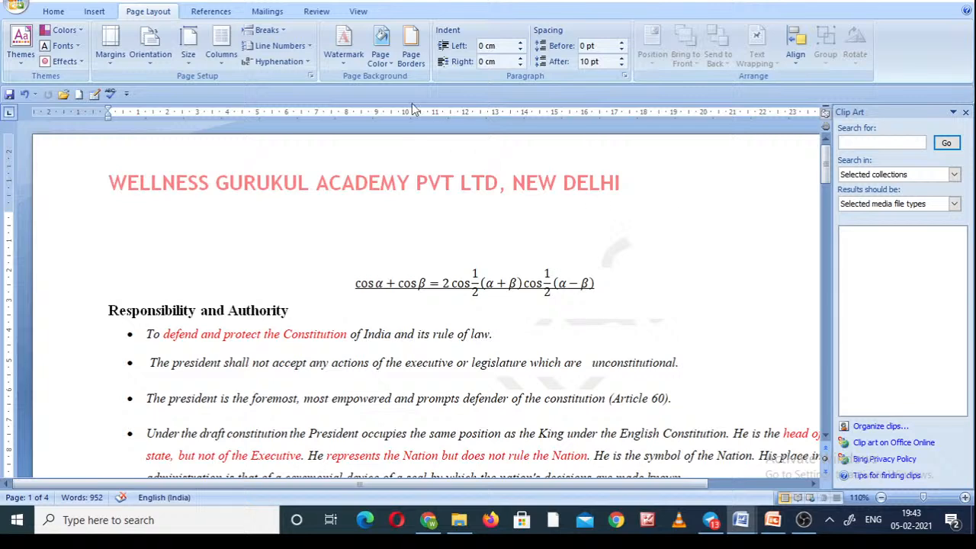
Check the watermarked pages and undo the recent edits, including the watermark, margin, theme and equation changes.
left_click(388, 66)
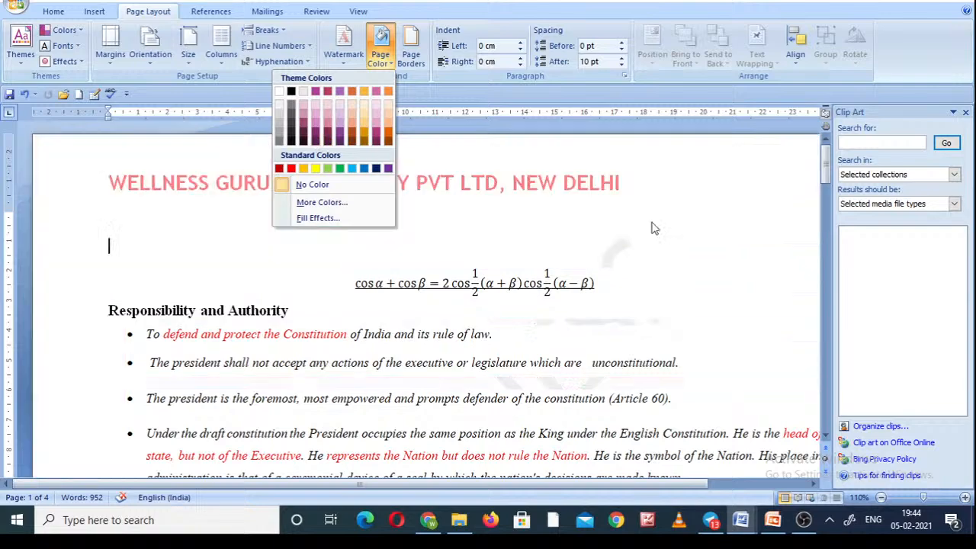
left_click(824, 401)
left_click(824, 404)
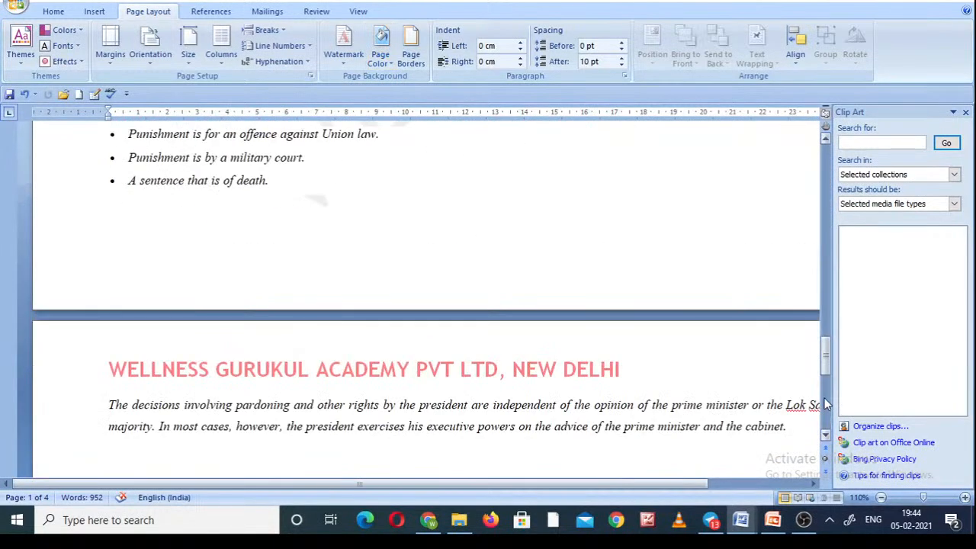
left_click(825, 404)
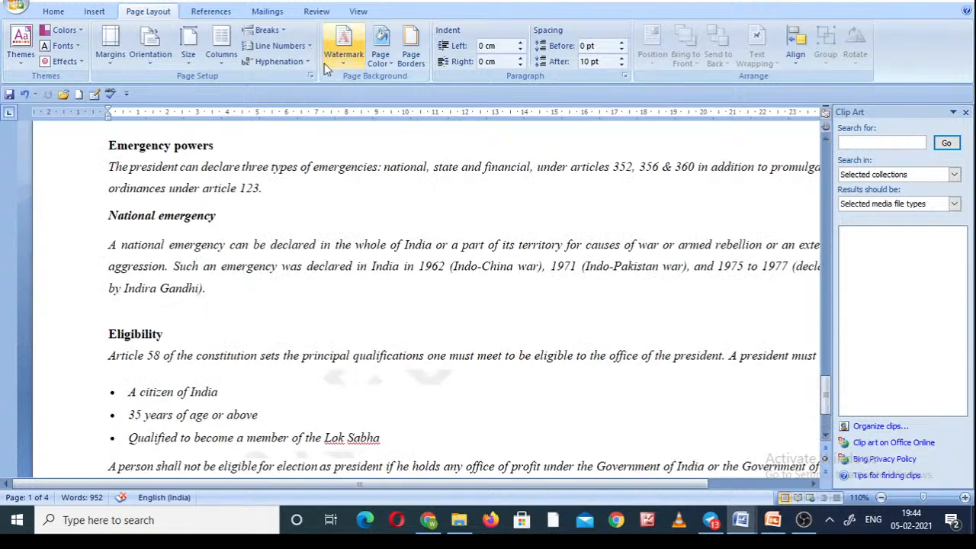
left_click(23, 94)
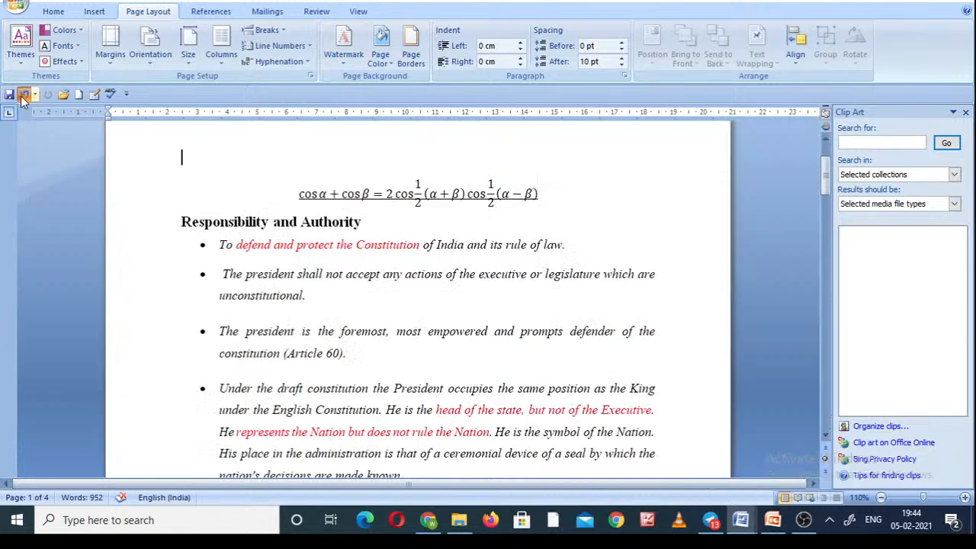
left_click(23, 94)
left_click(24, 95)
left_click(23, 95)
left_click(23, 95)
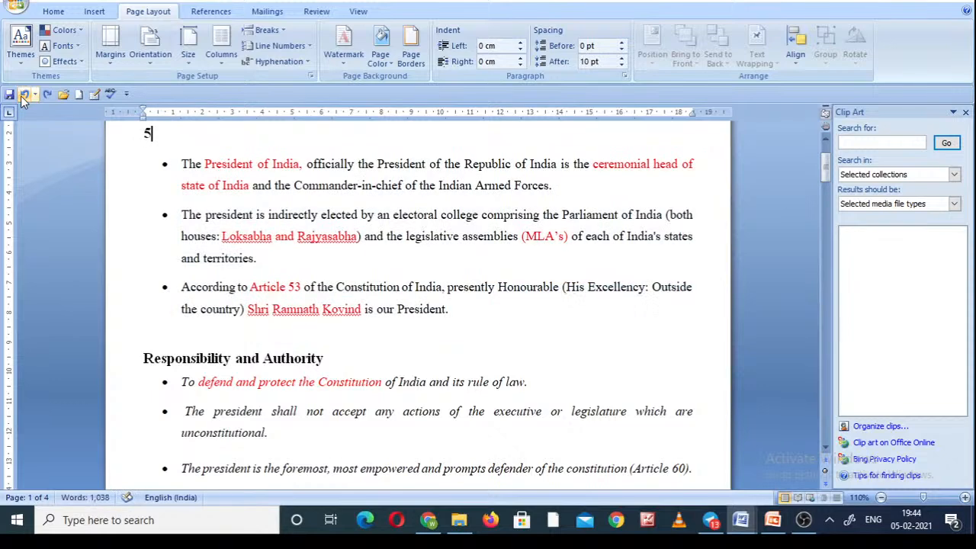
Set the page color to the darkest olive green theme shade and check it across the document's pages.
left_click(385, 67)
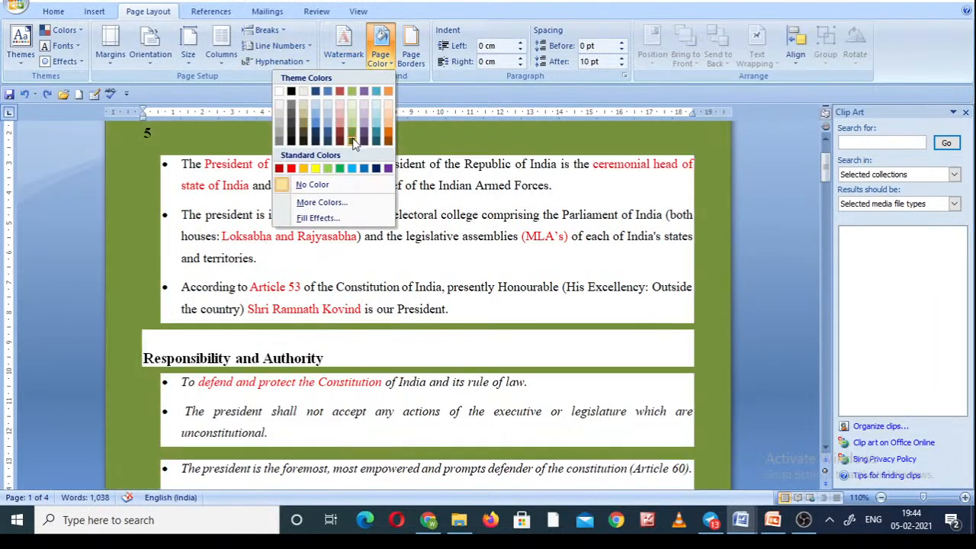
left_click(351, 140)
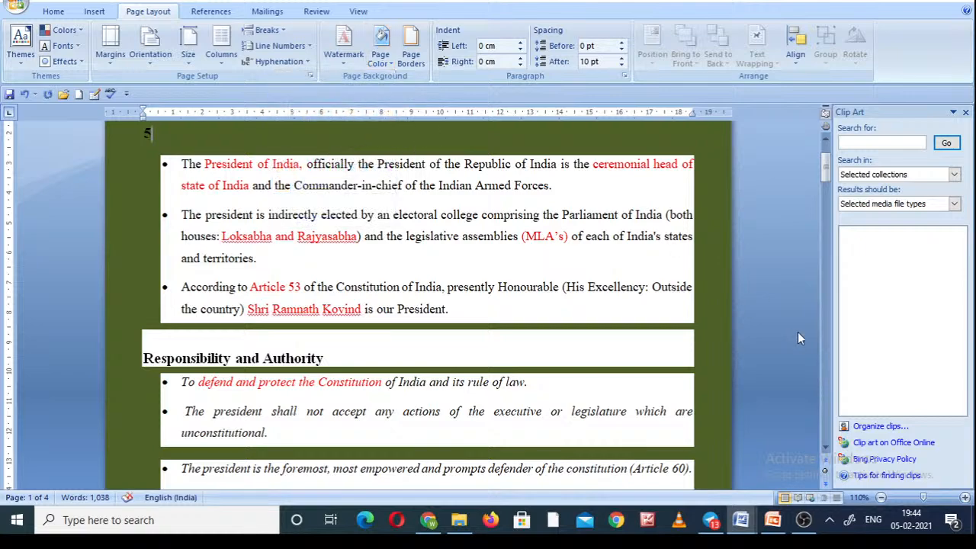
left_click(824, 348)
left_click(823, 348)
left_click(823, 347)
left_click(824, 346)
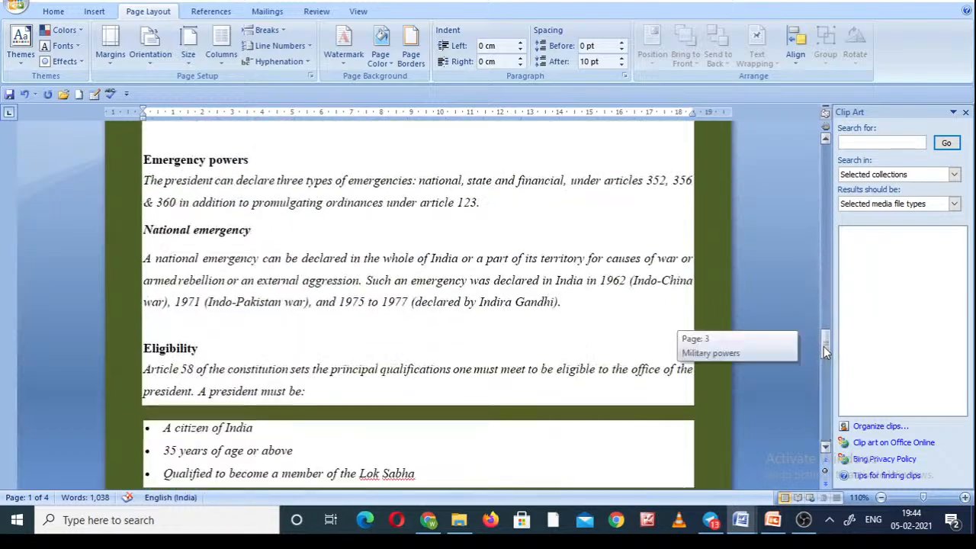
left_click(826, 173)
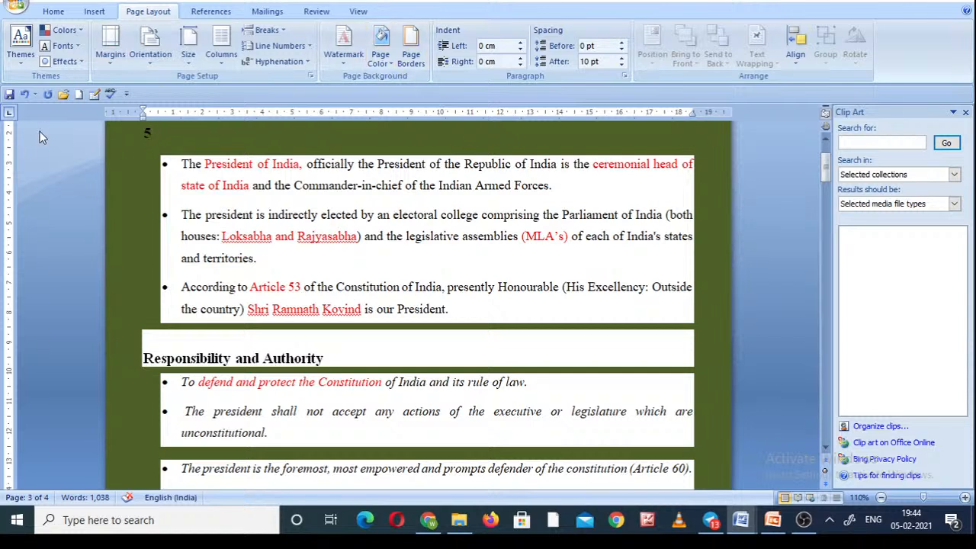
Undo the green page color and delete the stray "5" above the bulleted list.
left_click(25, 95)
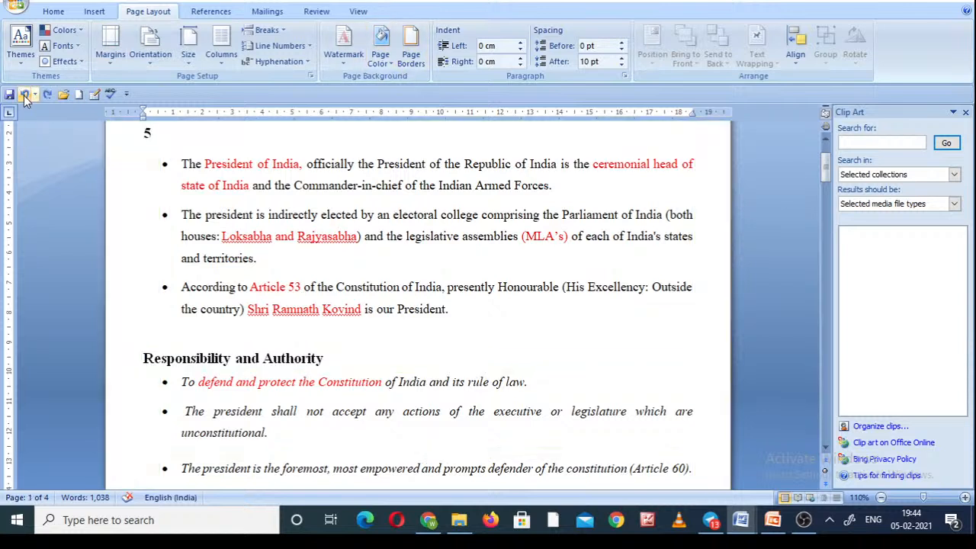
key("BackSpace")
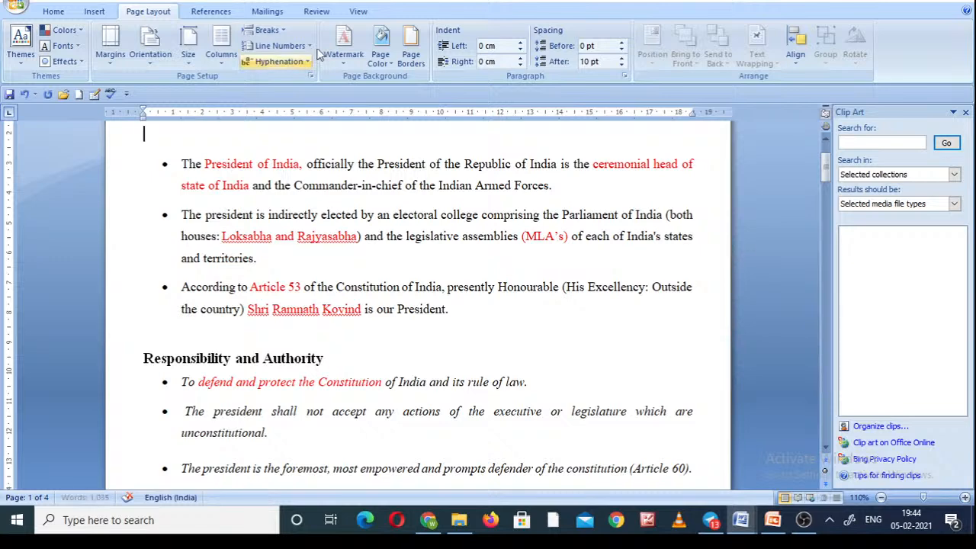
Apply a box page border to the whole document with a 3 pt thick-and-thin line style in automatic color.
left_click(411, 47)
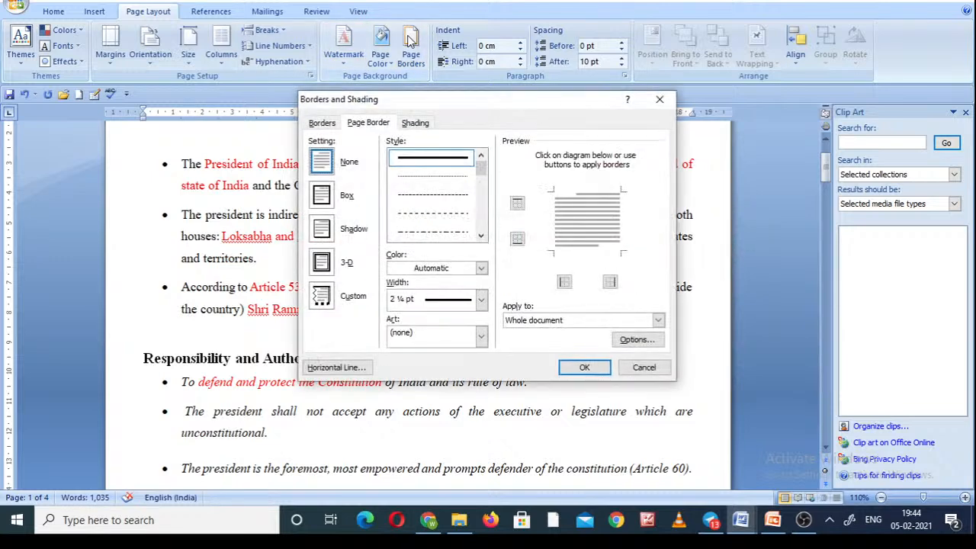
left_click(481, 225)
left_click(481, 225)
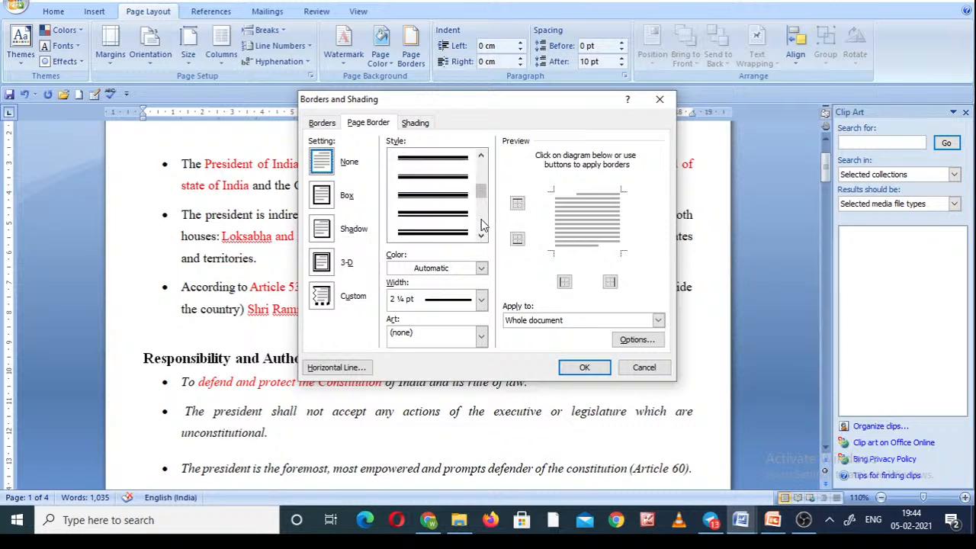
left_click(450, 183)
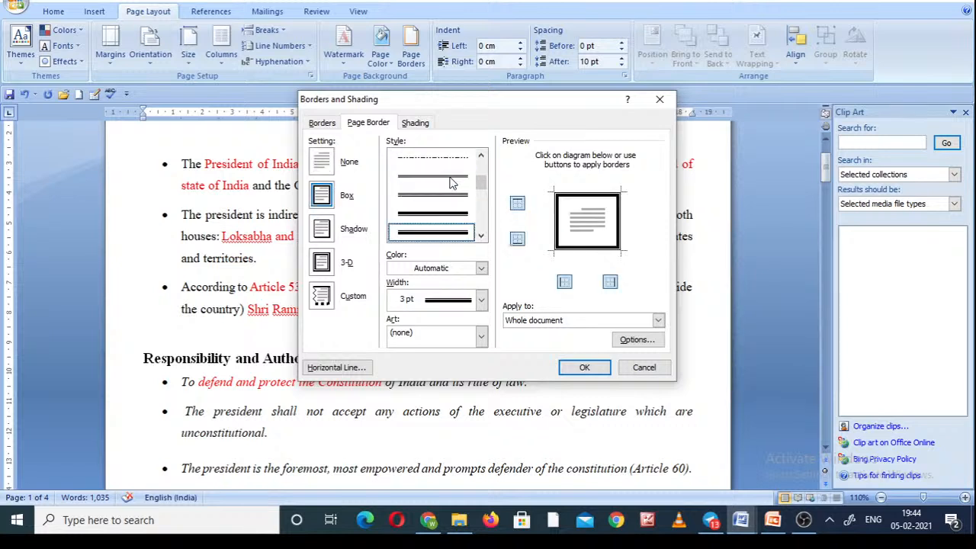
left_click(585, 368)
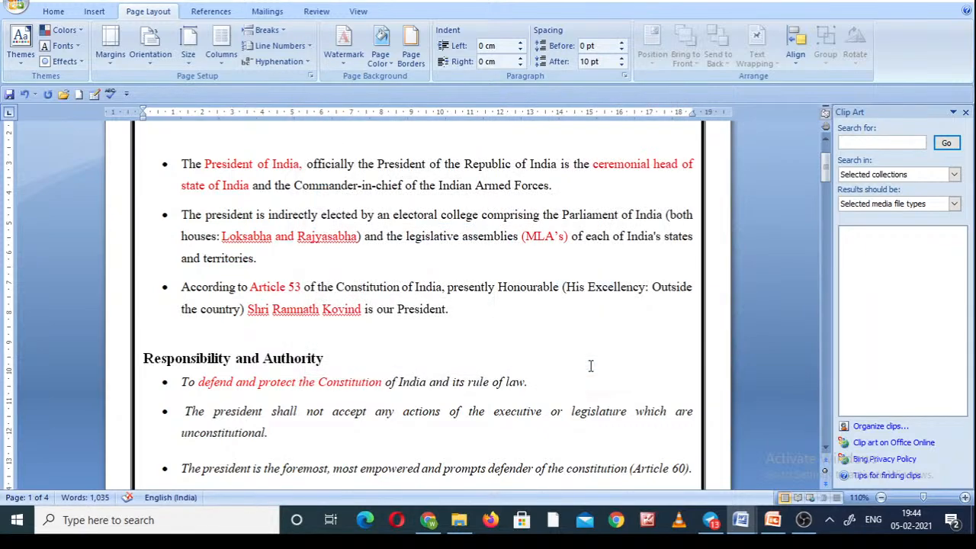